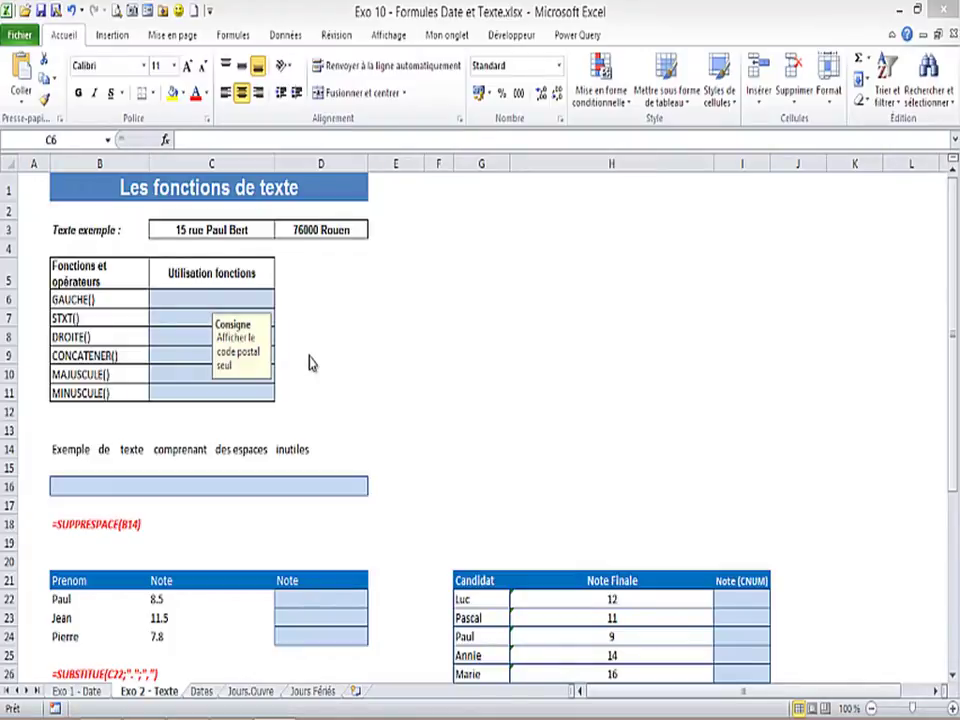
- In C6, extract the postal code from D3 with the GAUCHE function, returning 5 characters
click(197, 300)
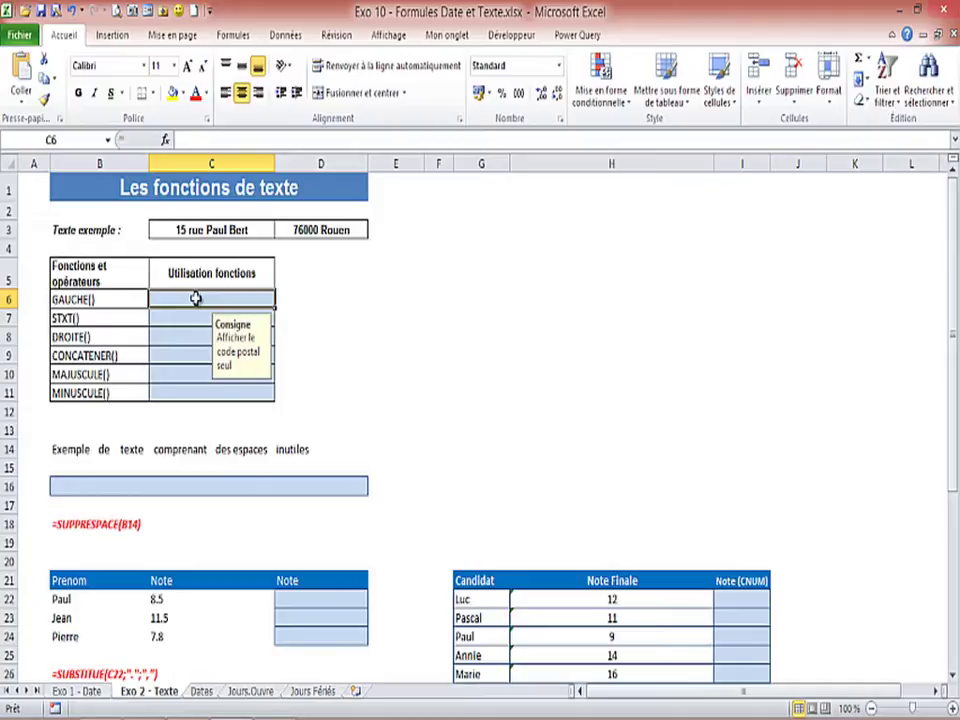
text(=)
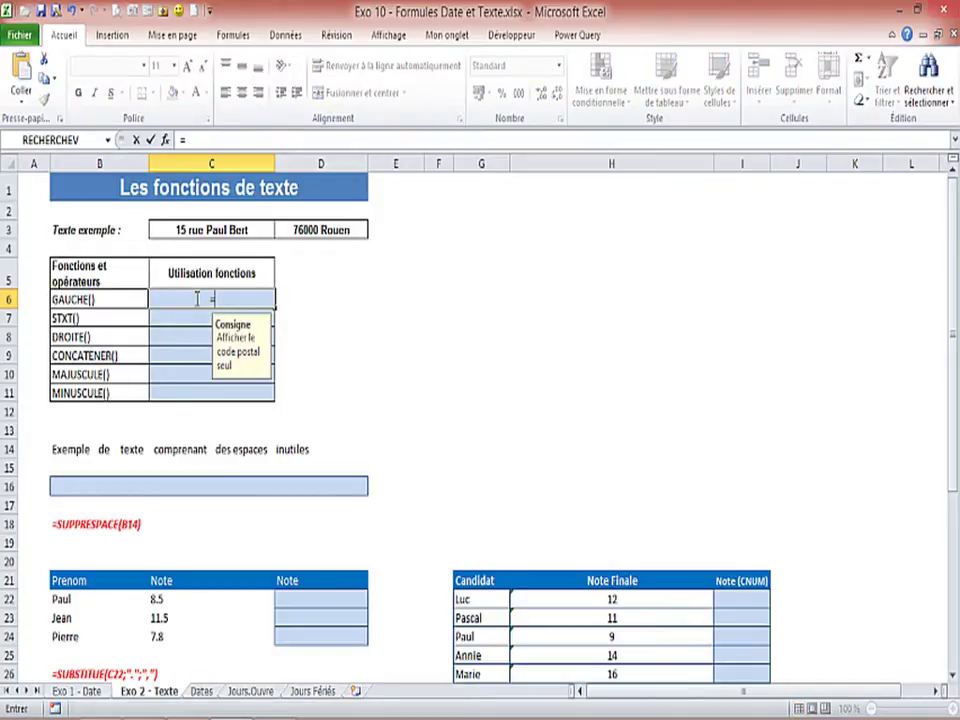
text(gauche)
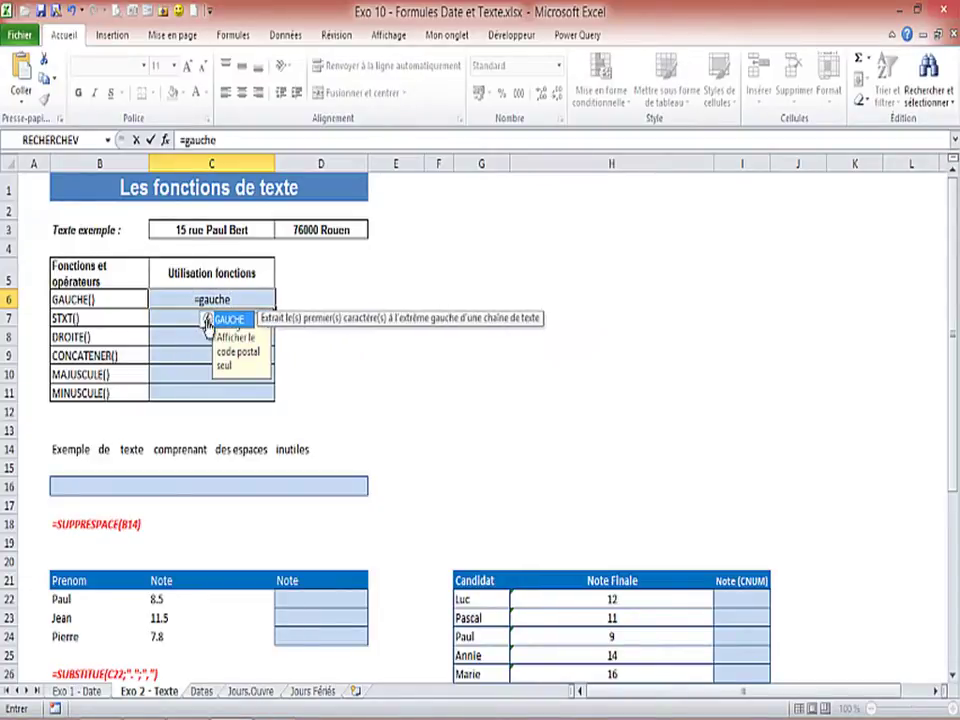
double_click(208, 320)
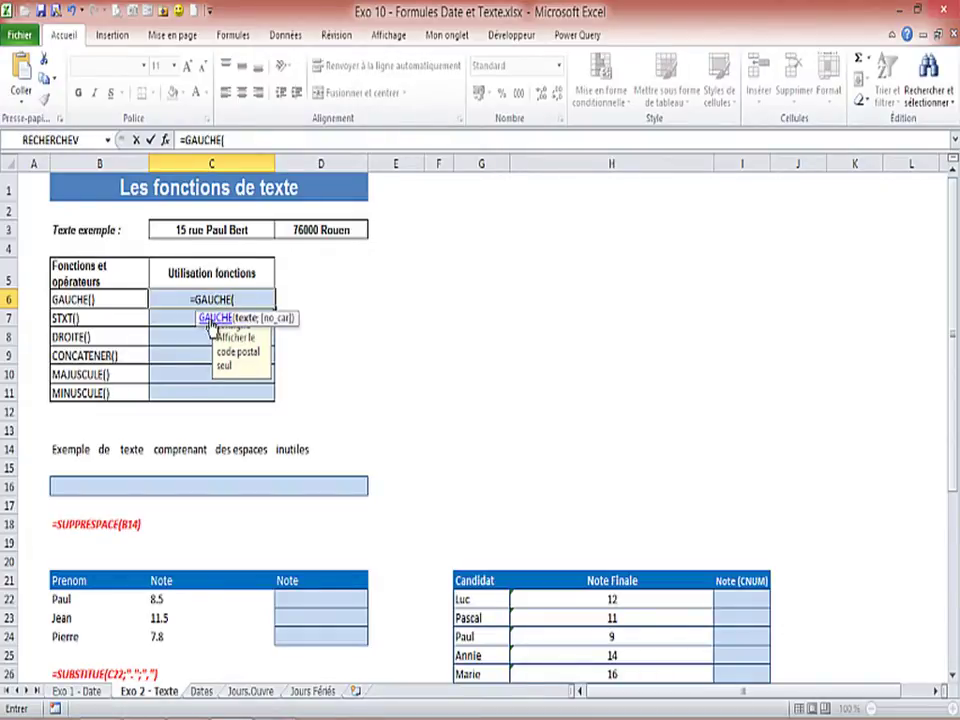
click(166, 143)
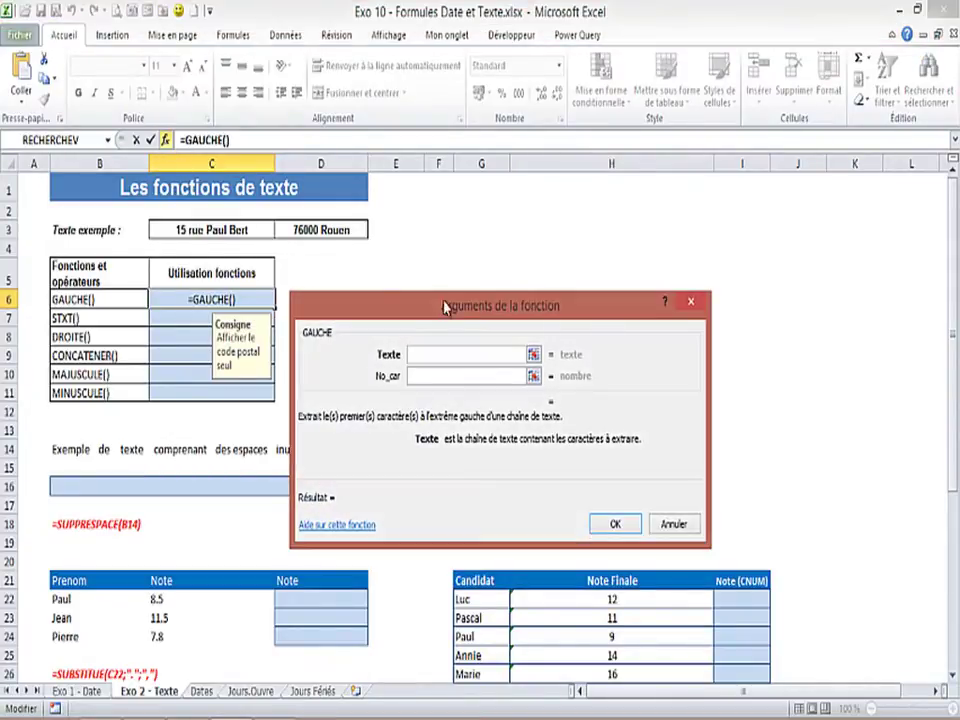
drag(425, 304, 426, 273)
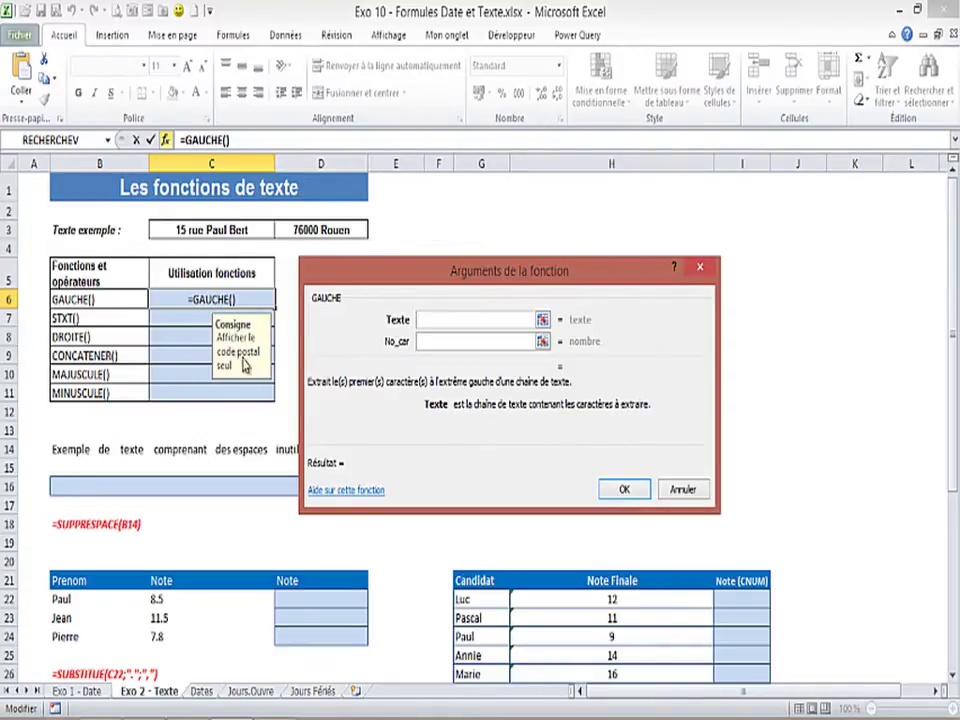
click(314, 230)
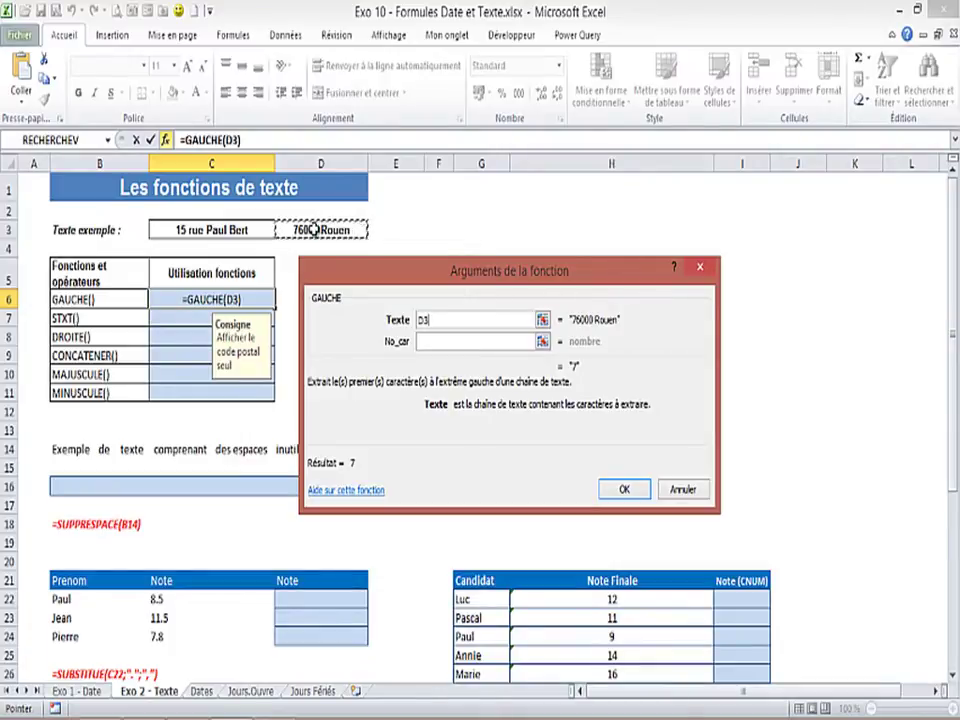
click(452, 340)
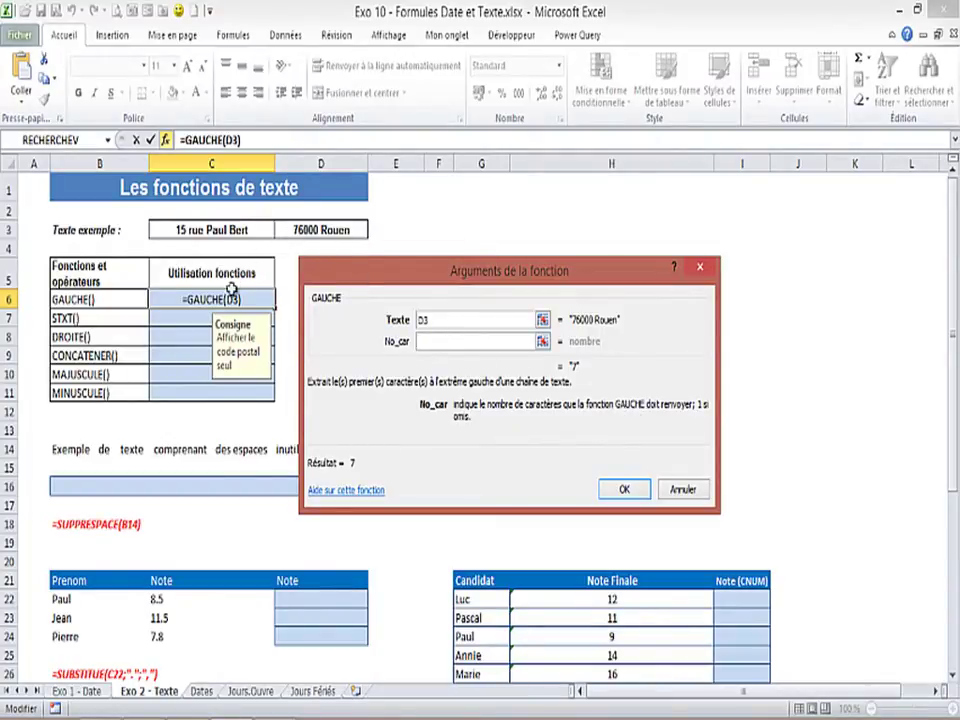
click(442, 340)
text(5)
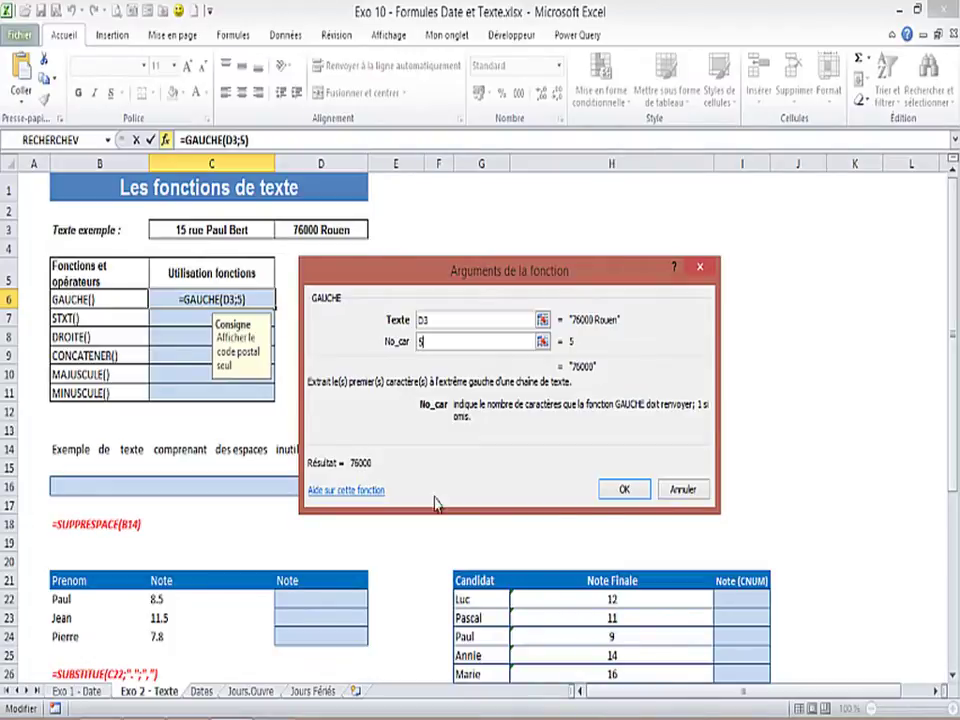
click(624, 489)
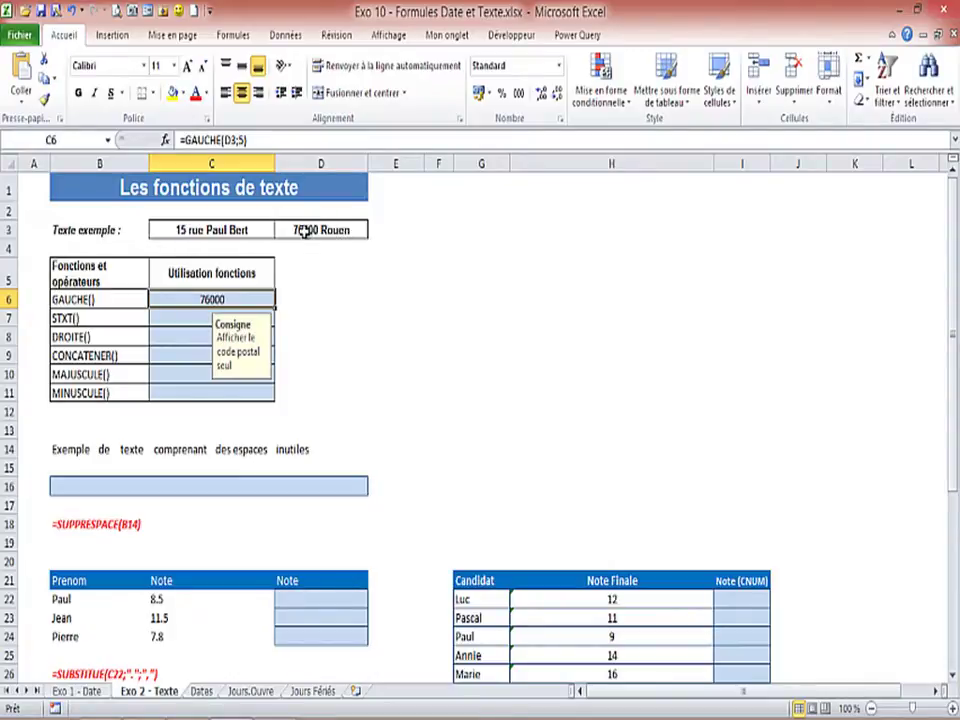
- In C7, extract the street type from C3 with the STXT function, starting at character 4 and taking 3 characters
click(203, 318)
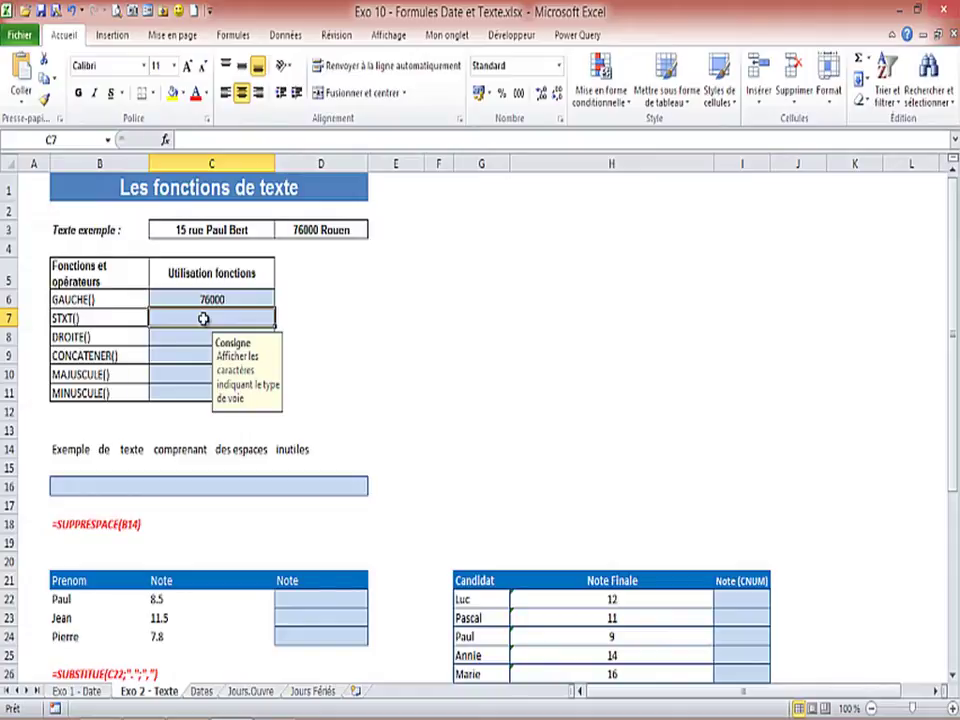
text(=)
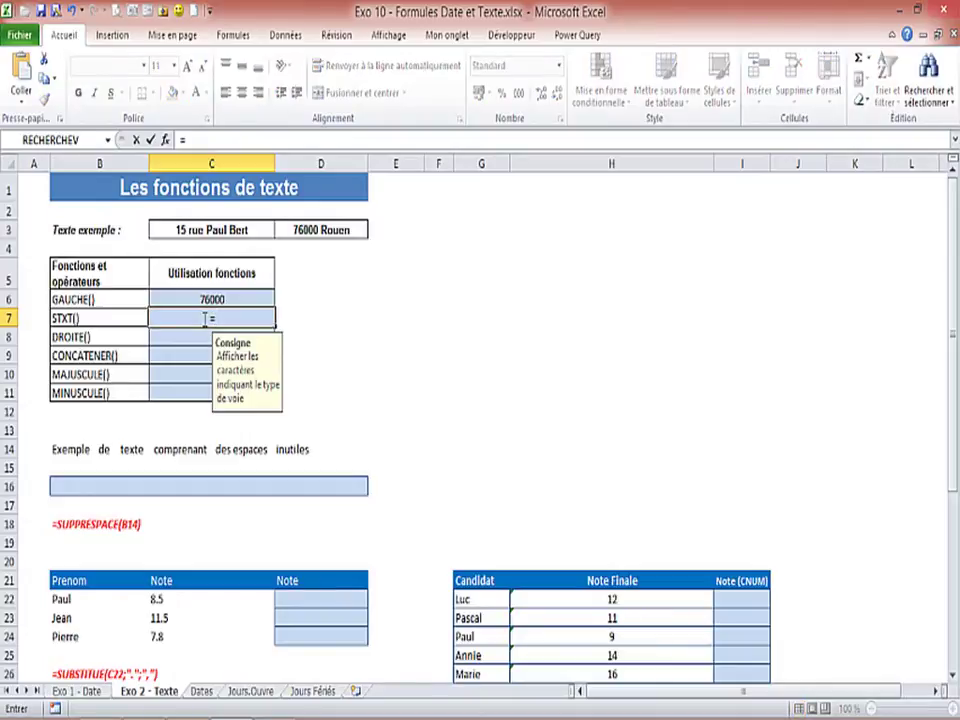
text(stxt)
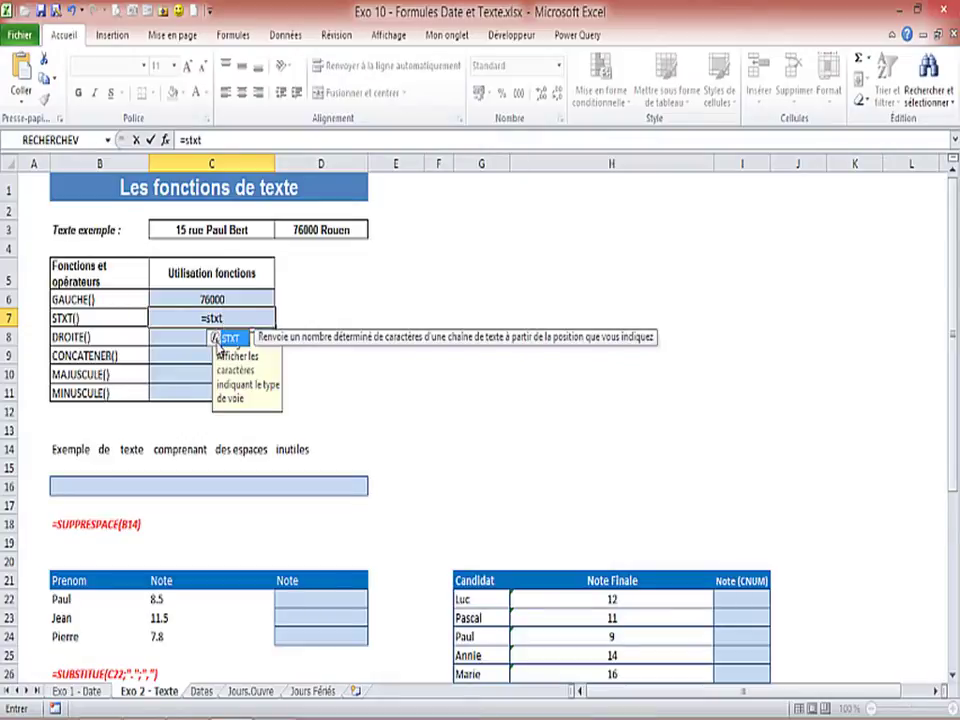
double_click(216, 340)
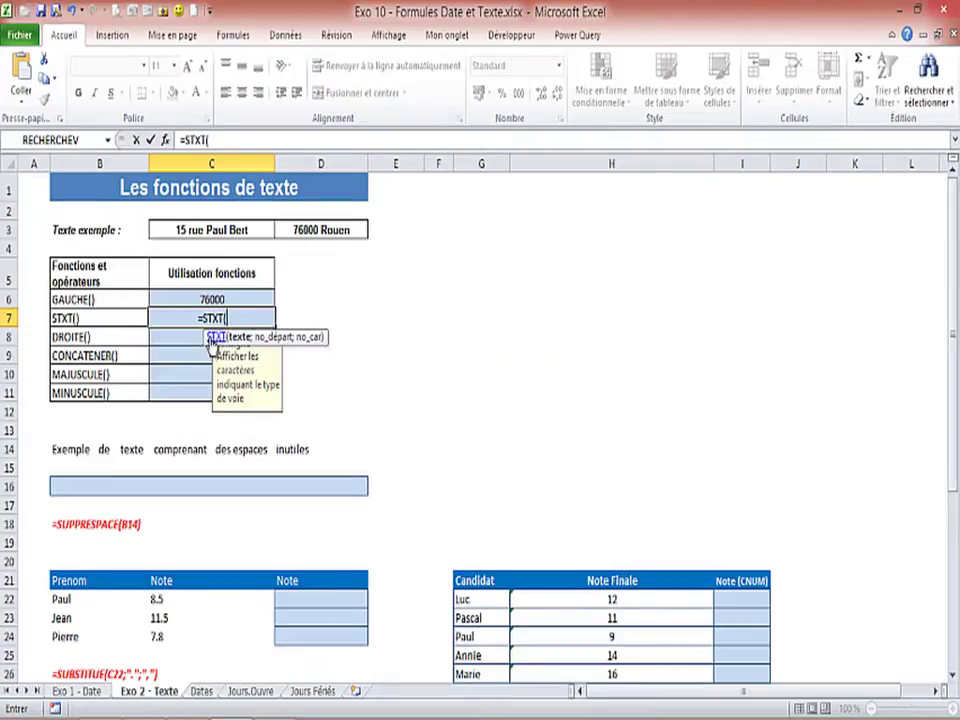
click(166, 141)
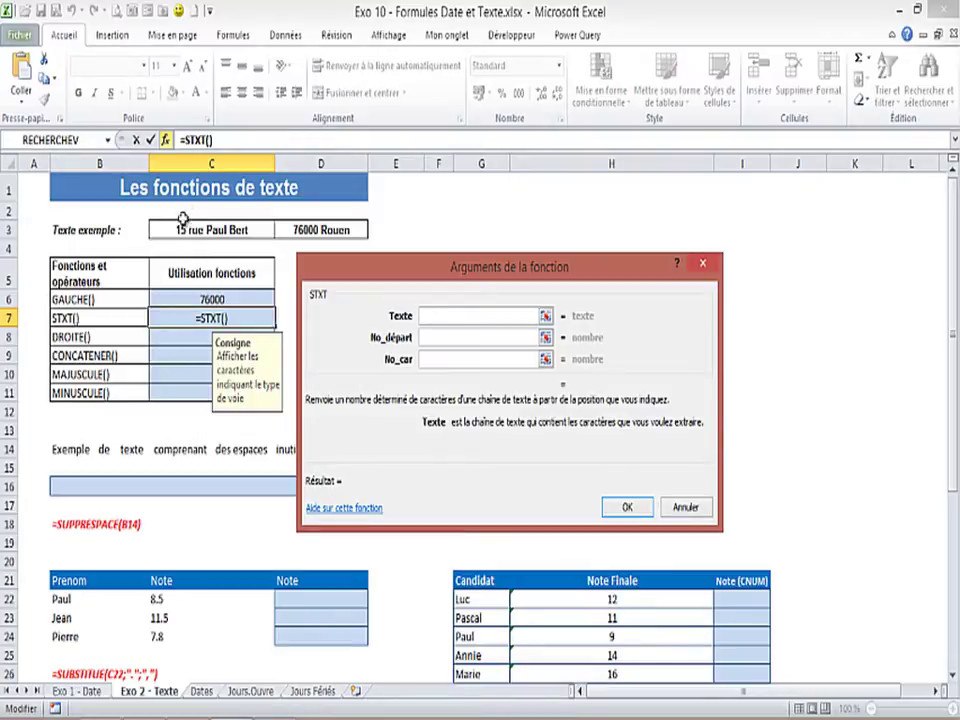
click(206, 233)
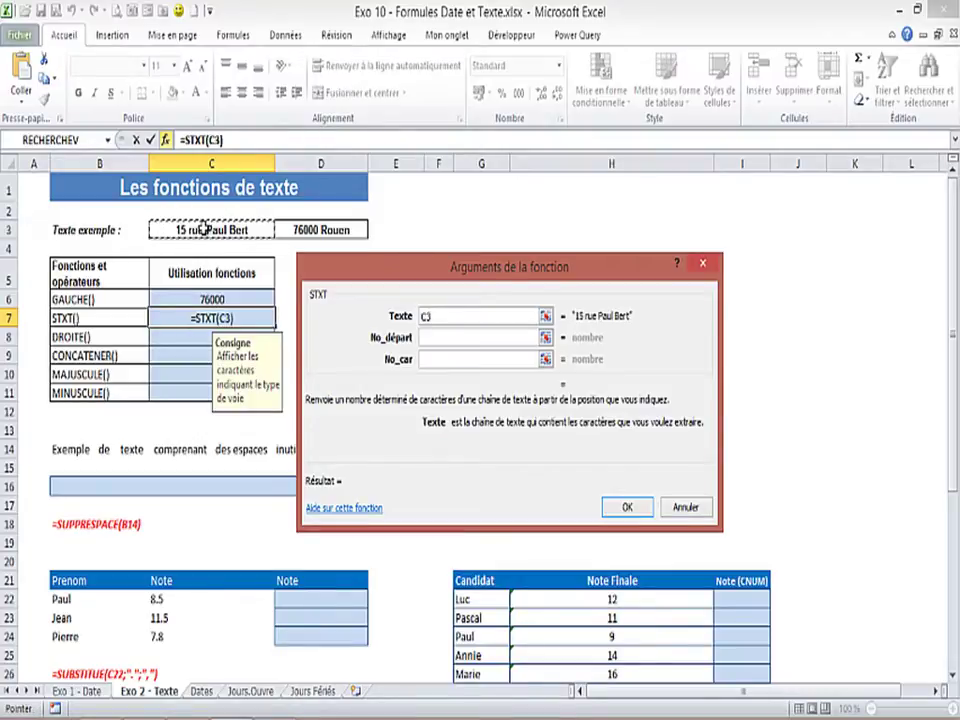
click(432, 337)
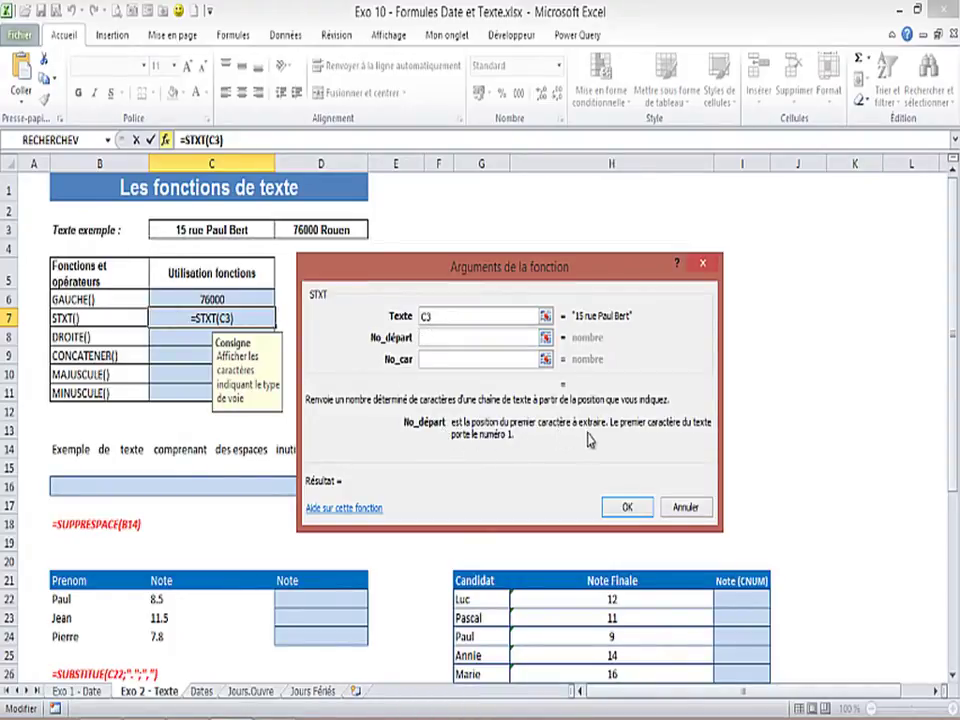
click(446, 338)
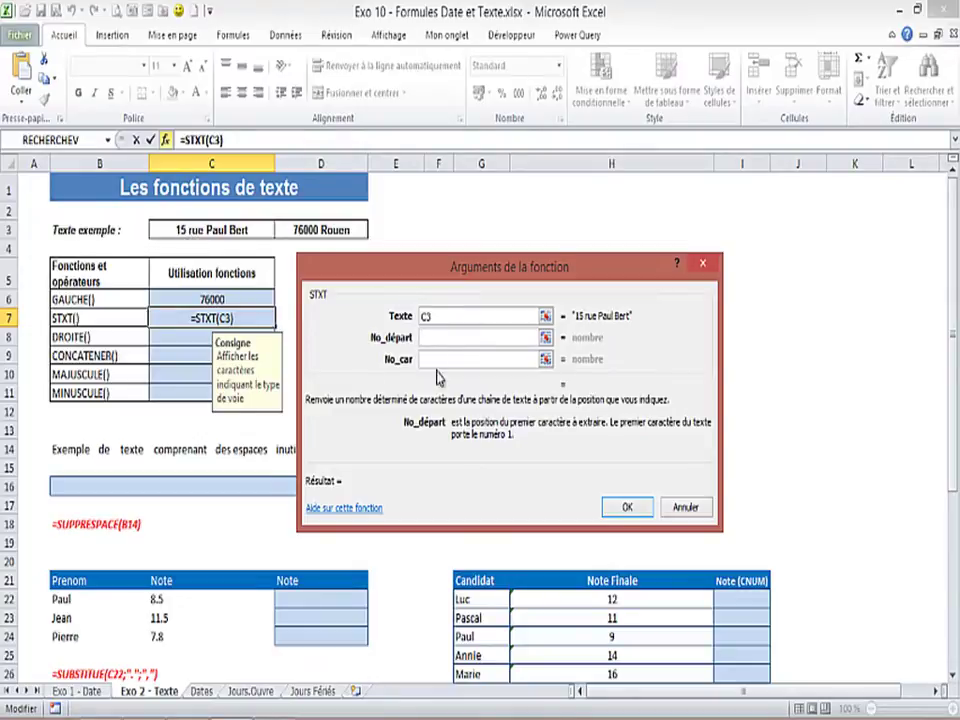
text(4)
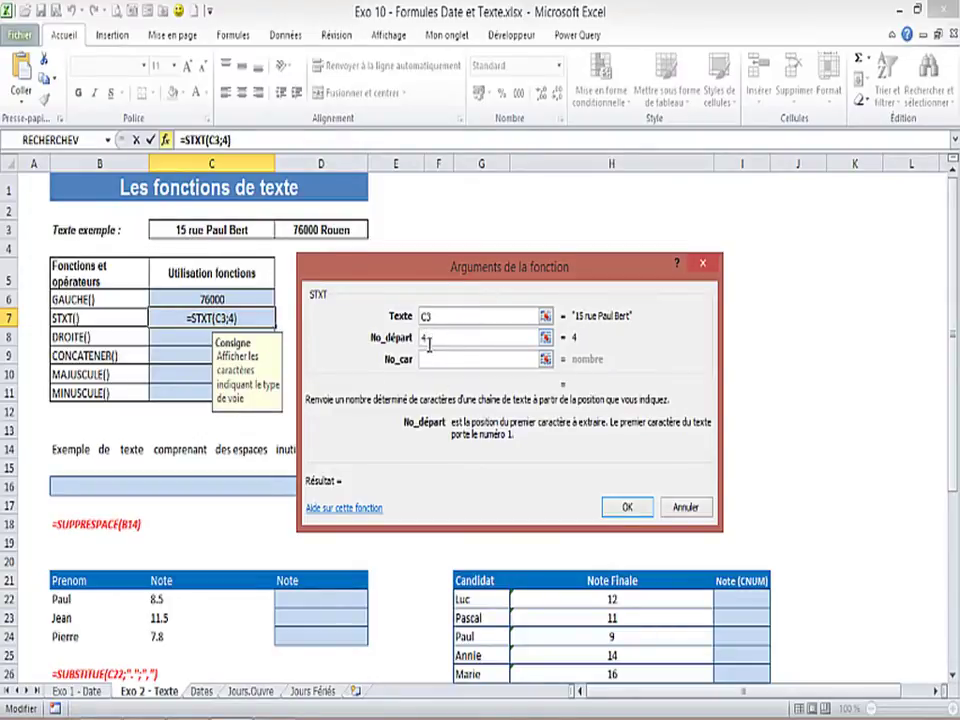
click(424, 359)
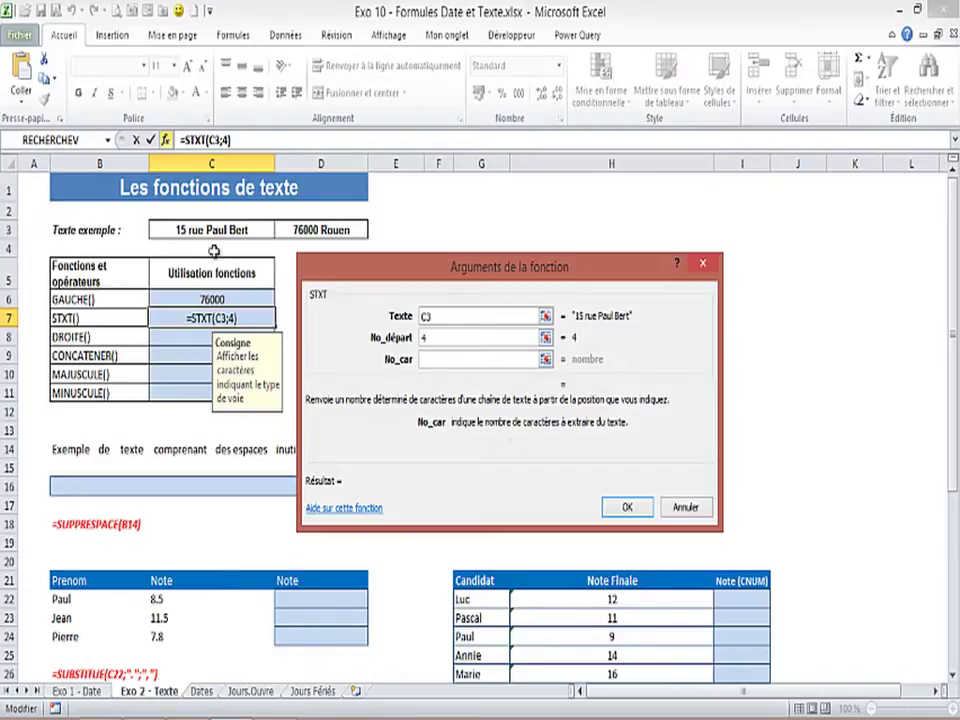
text(3)
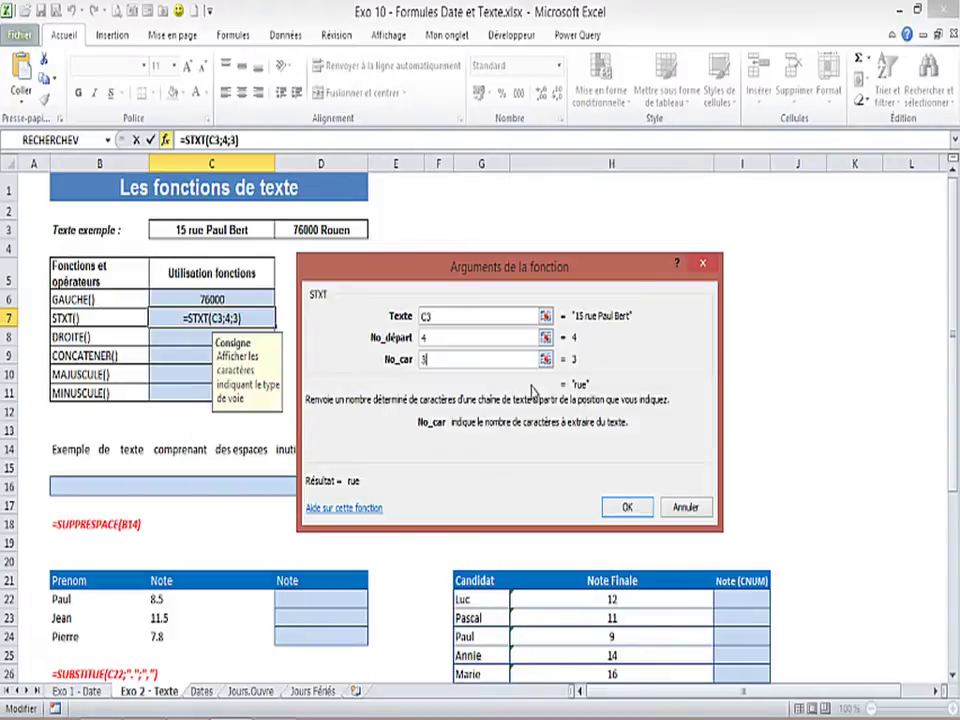
click(626, 508)
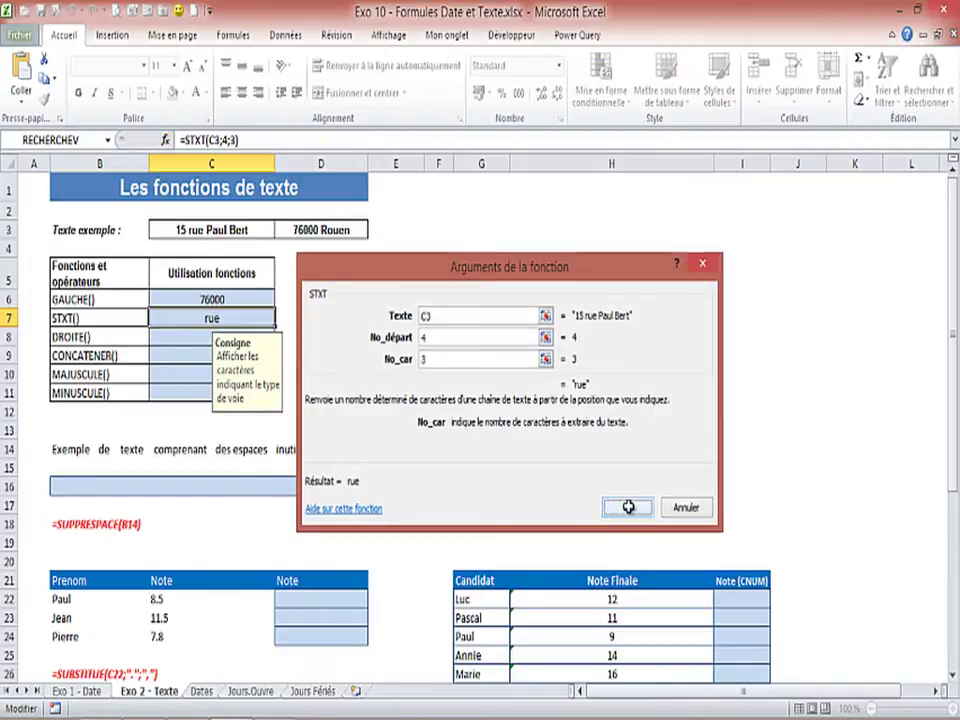
- In C8, extract the street's name from C3 with the DROITE function, returning 9 characters
click(192, 337)
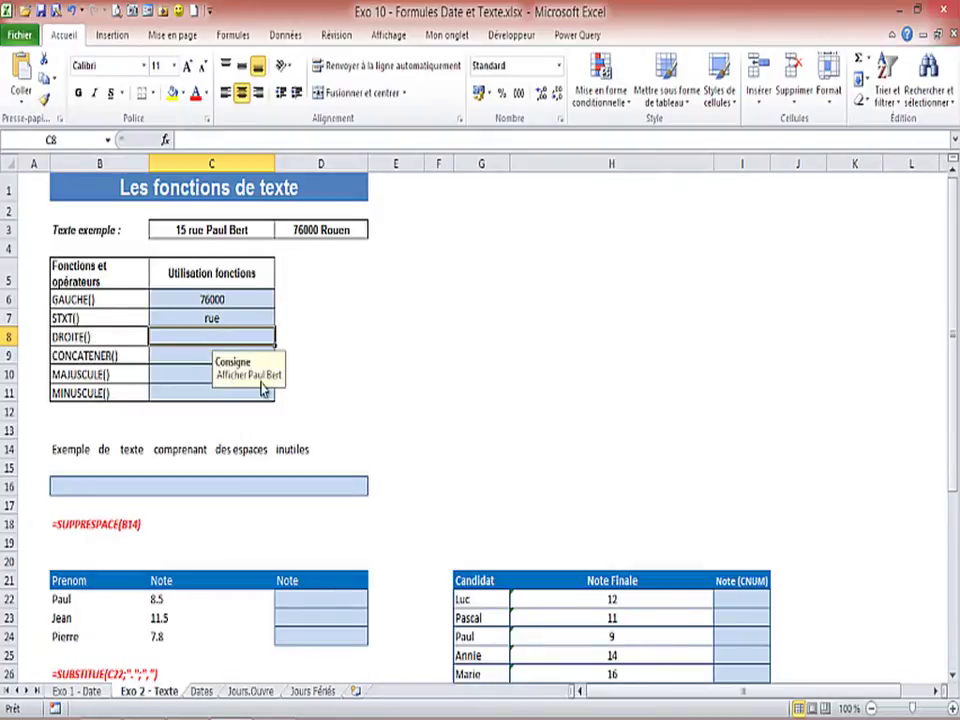
double_click(205, 335)
text(=droite)
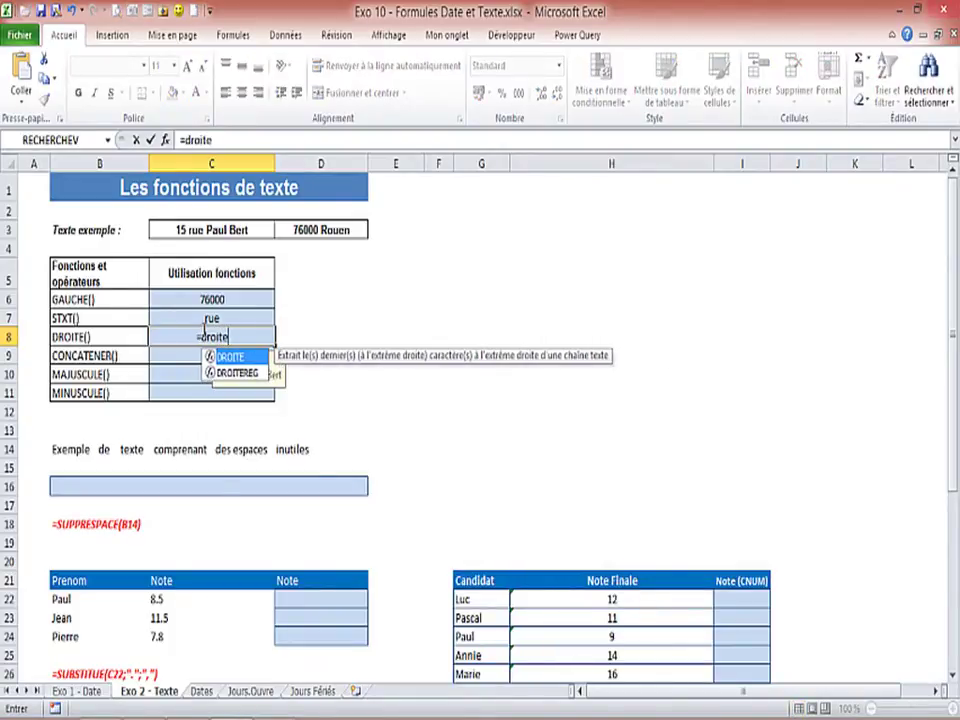
text(()
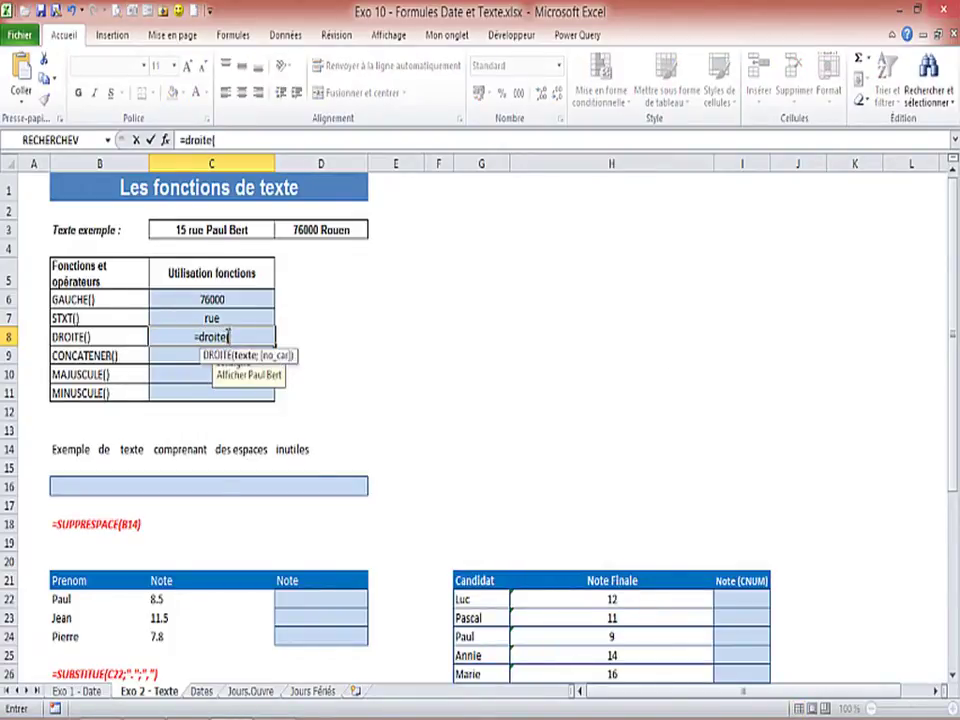
click(165, 141)
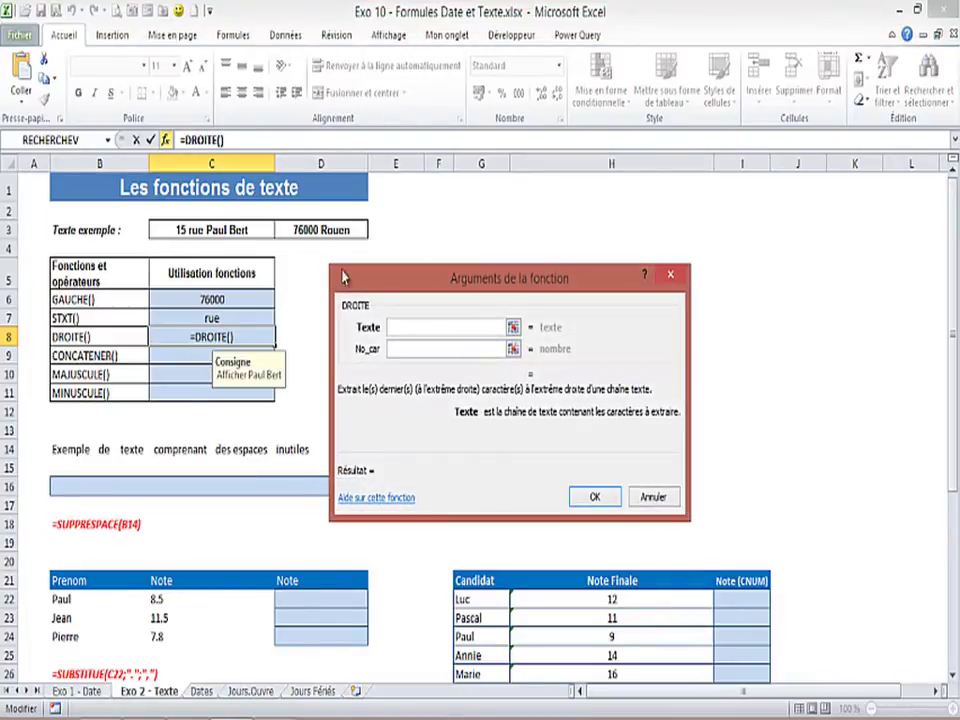
drag(448, 281, 440, 273)
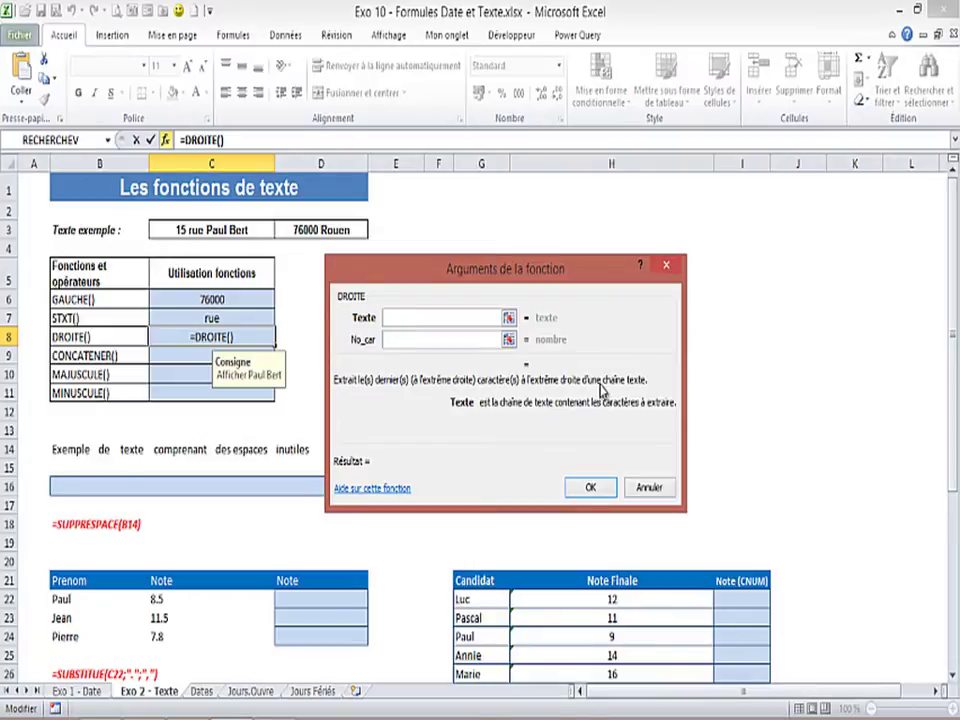
click(222, 230)
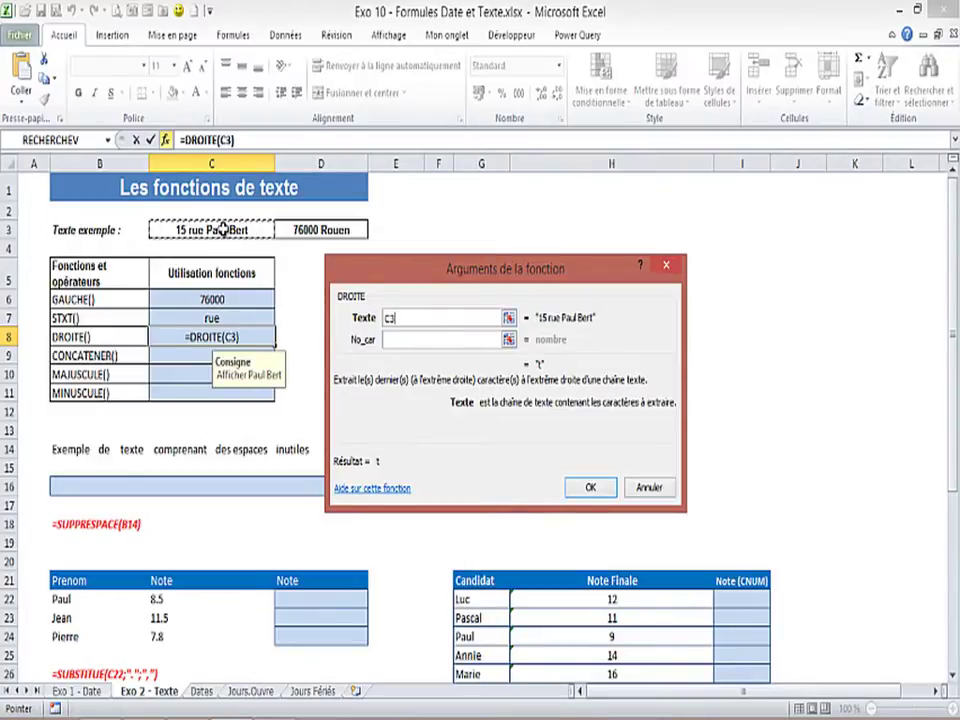
click(400, 341)
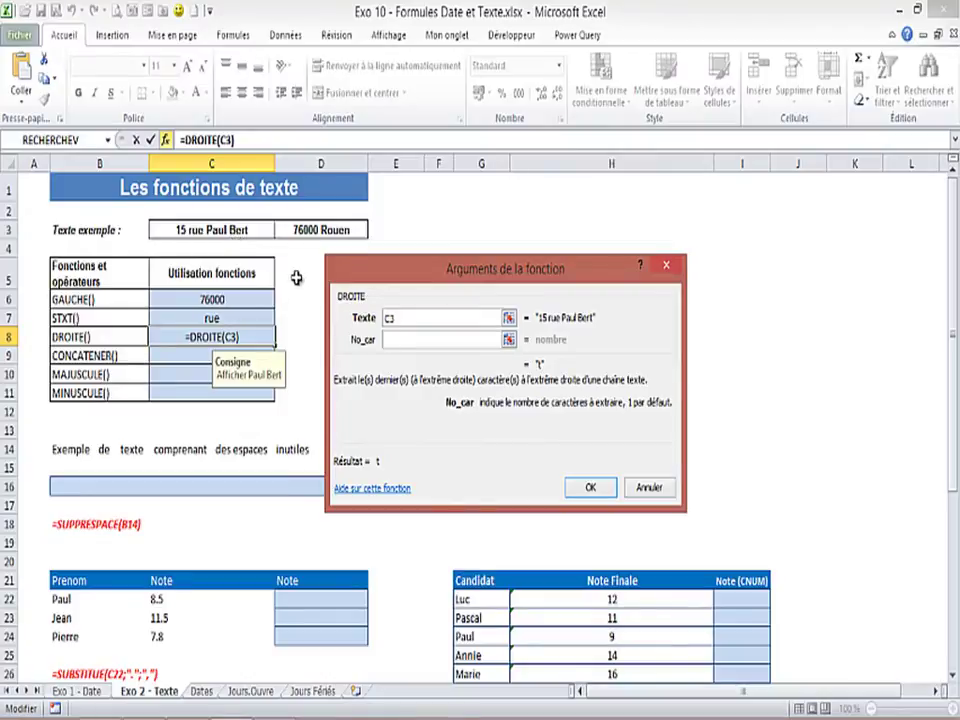
text(9)
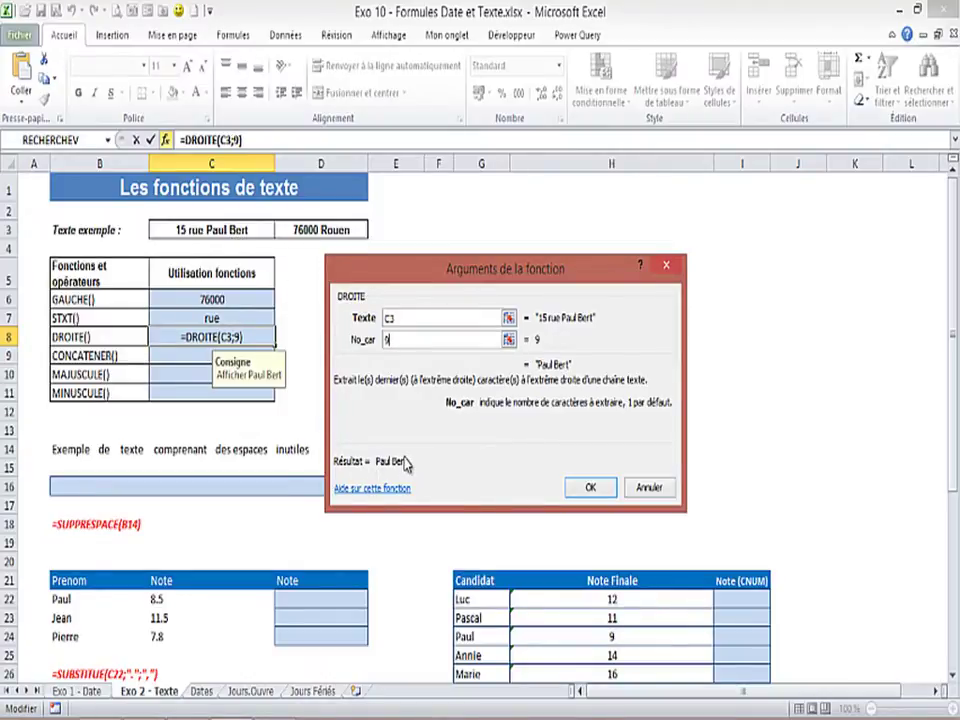
click(590, 485)
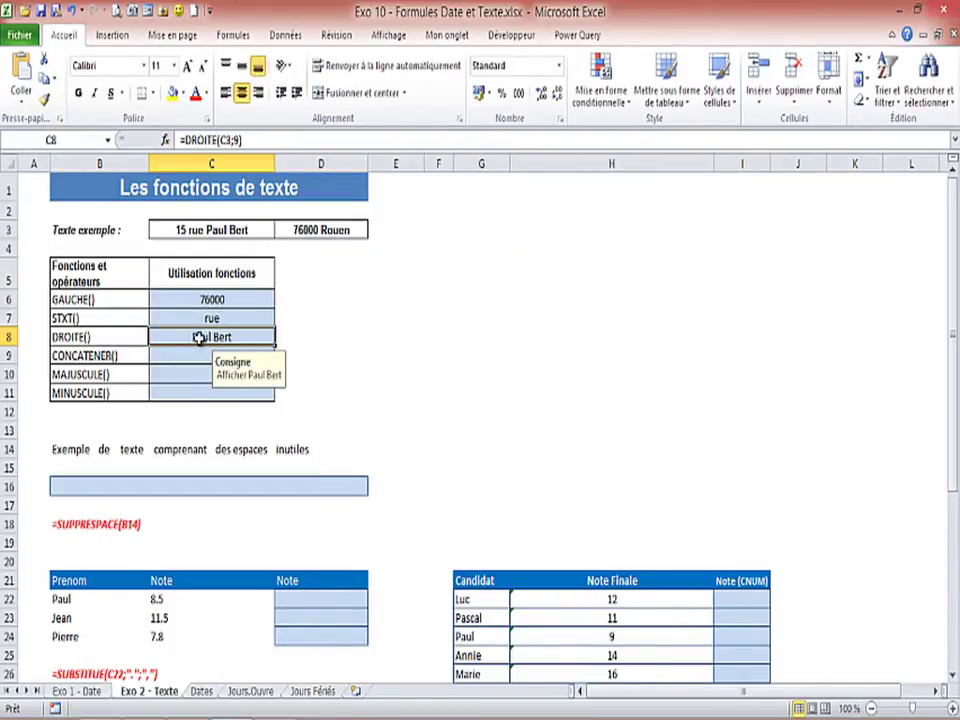
- In C9, join the address in C3, a space and the postal code and city in D3 with the CONCATENER function
click(203, 358)
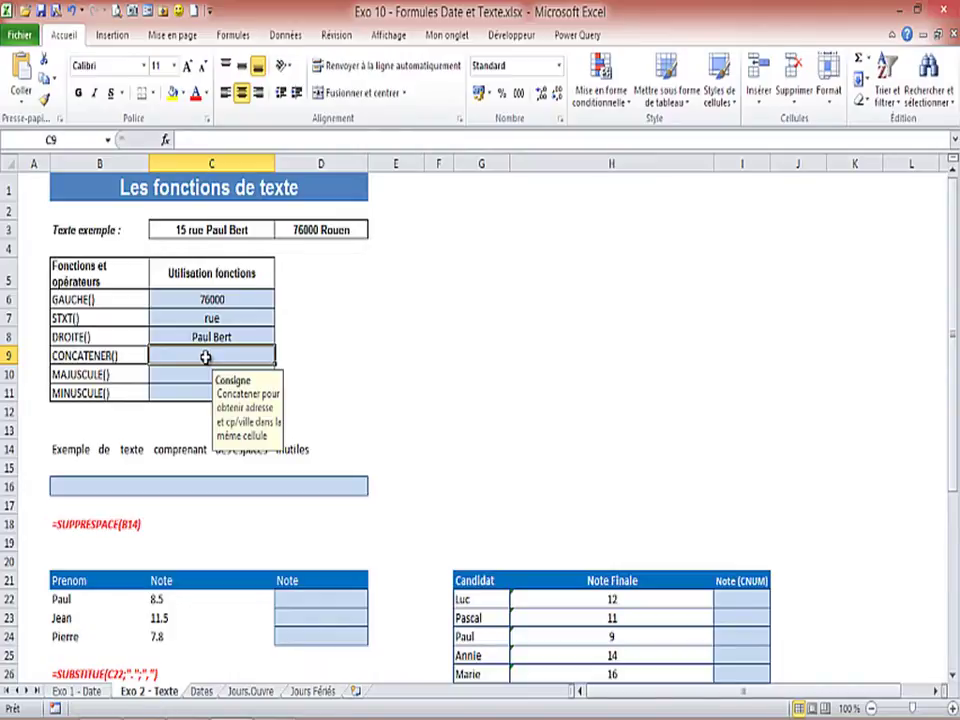
text(=)
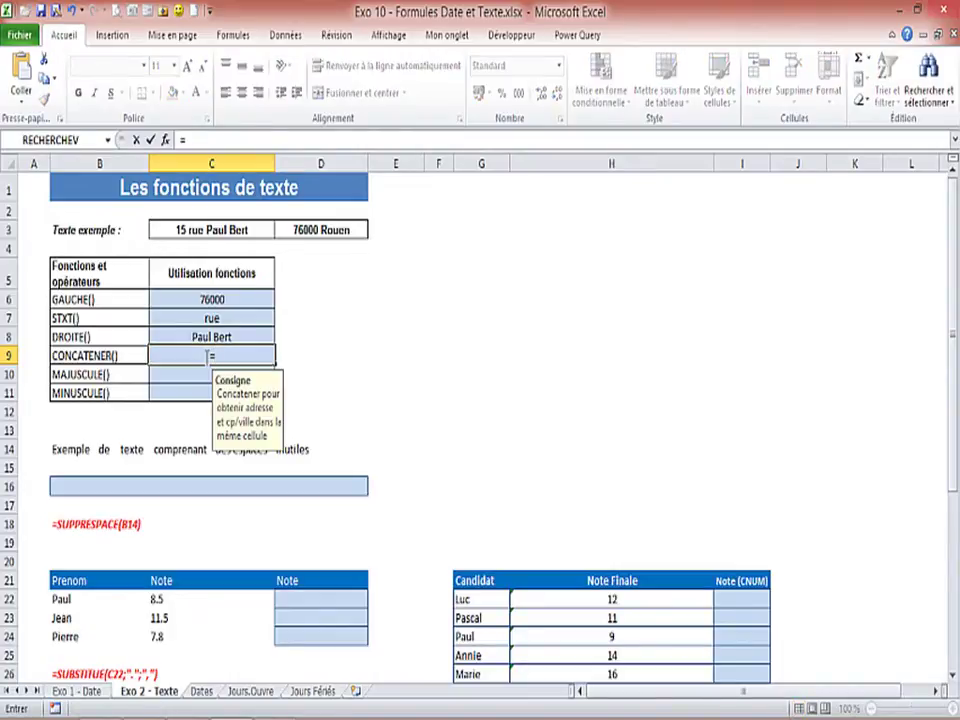
text(conta)
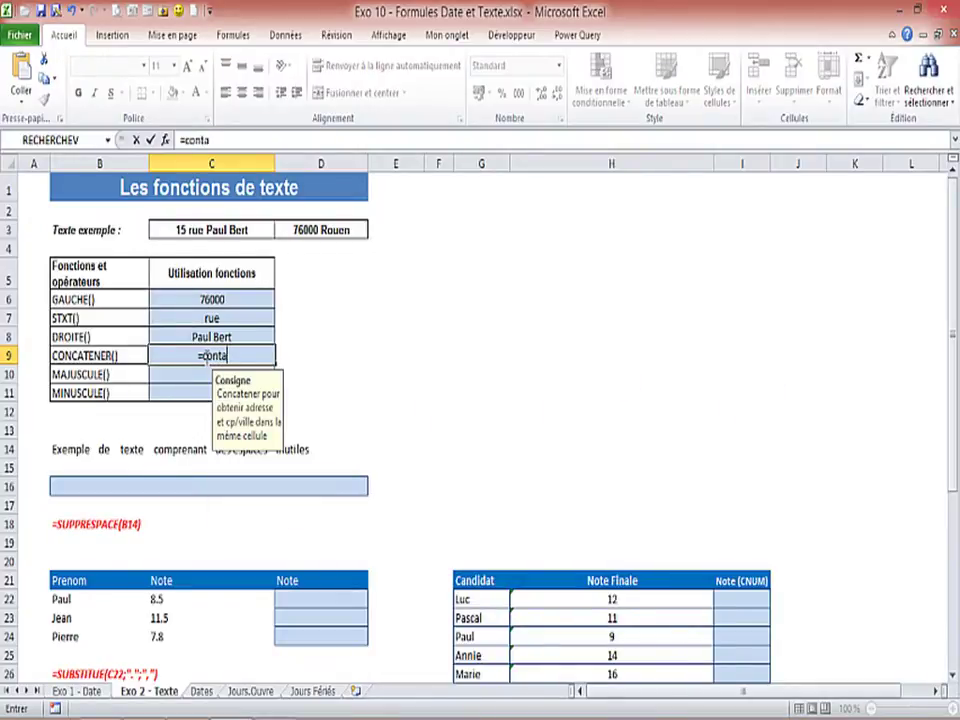
key(BackSpace)
key(BackSpace)
text(c)
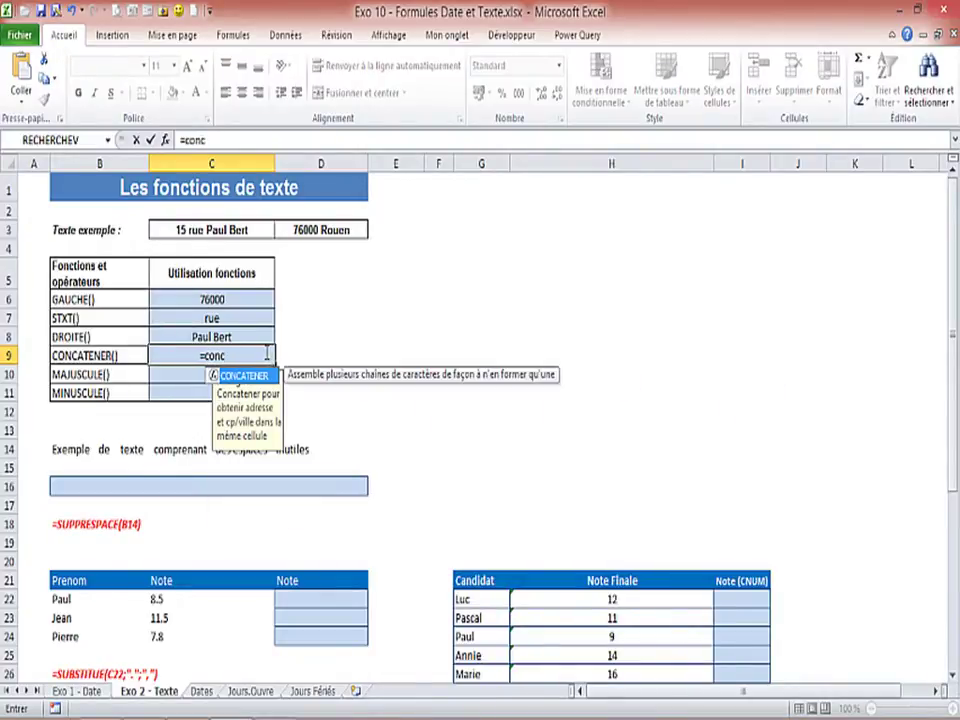
double_click(221, 374)
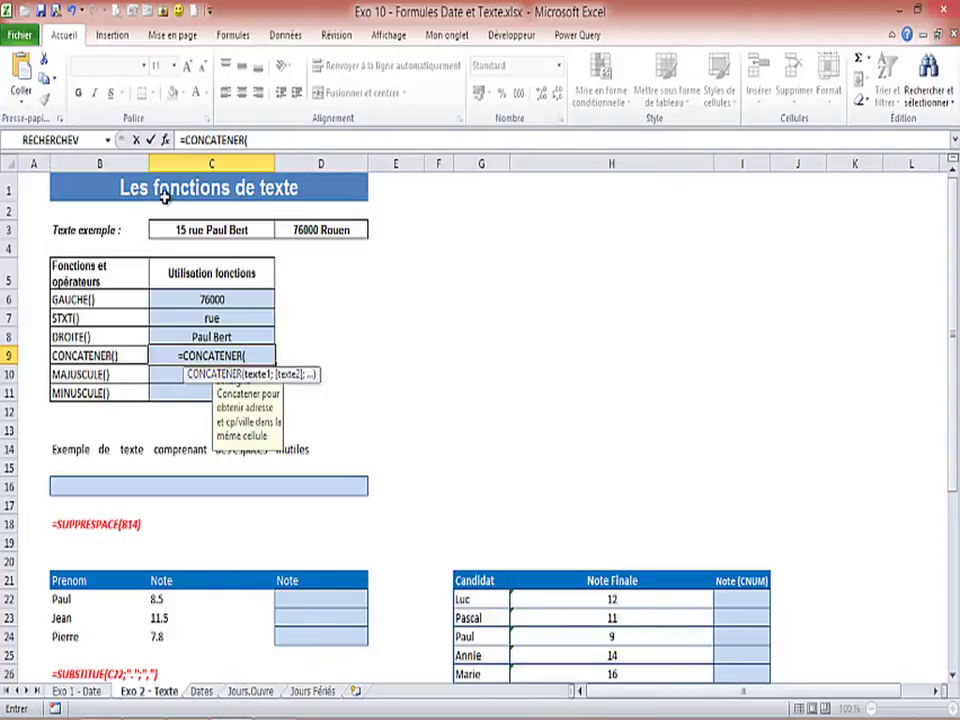
click(166, 143)
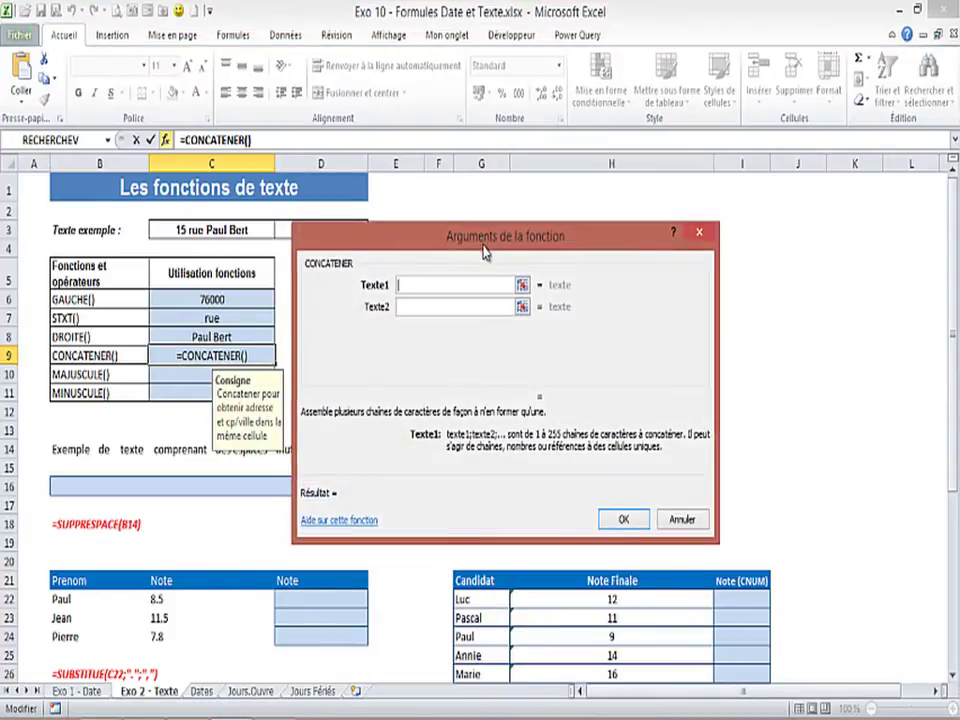
drag(478, 183, 491, 277)
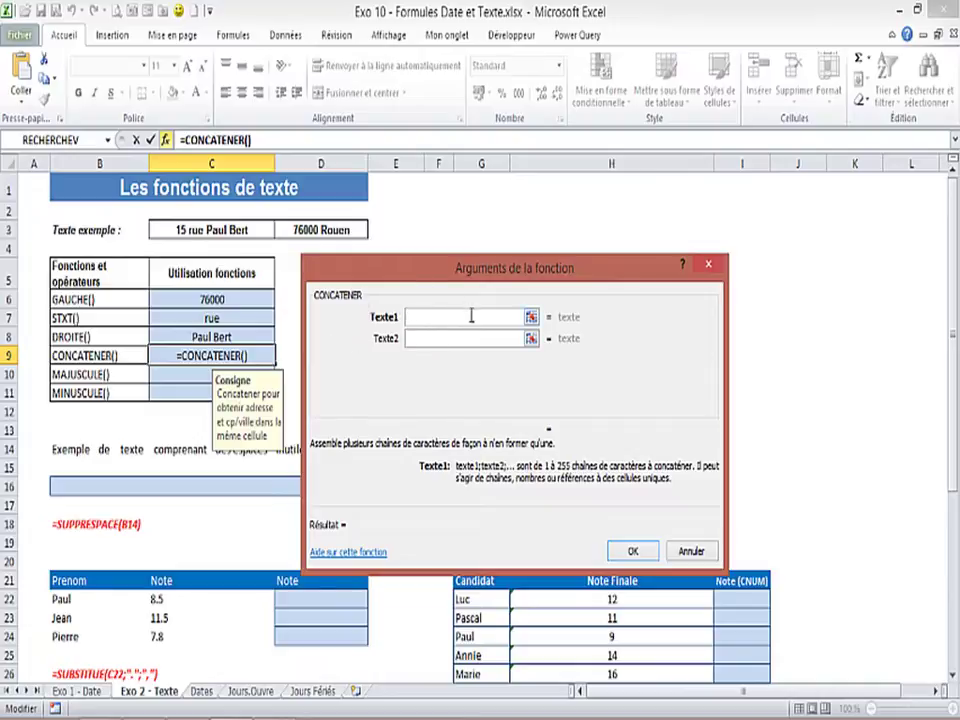
click(207, 229)
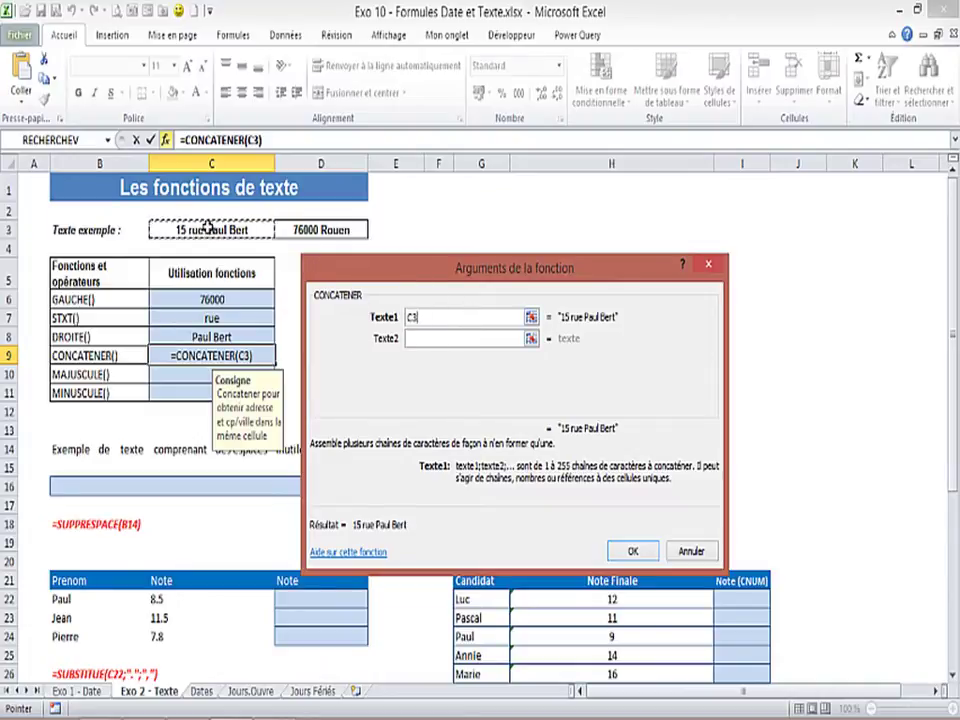
click(414, 341)
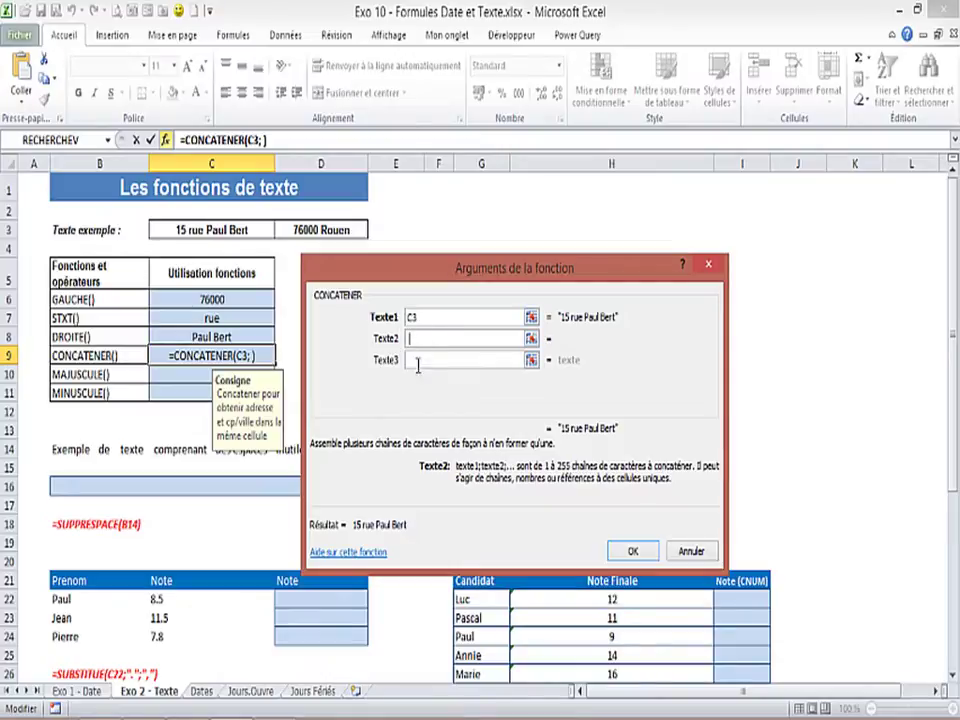
click(421, 360)
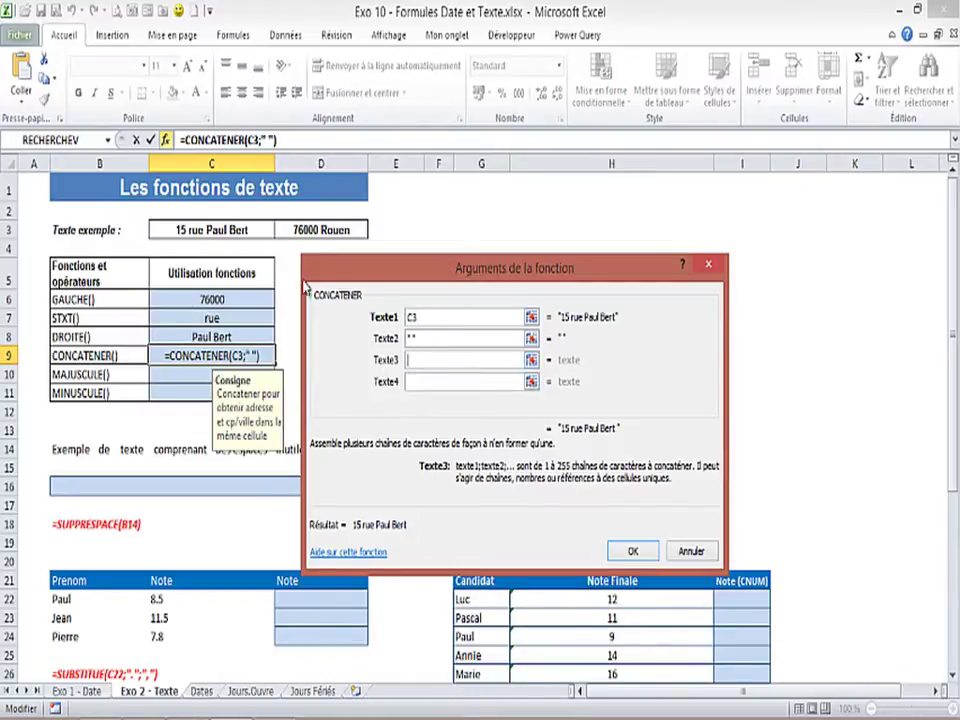
click(312, 223)
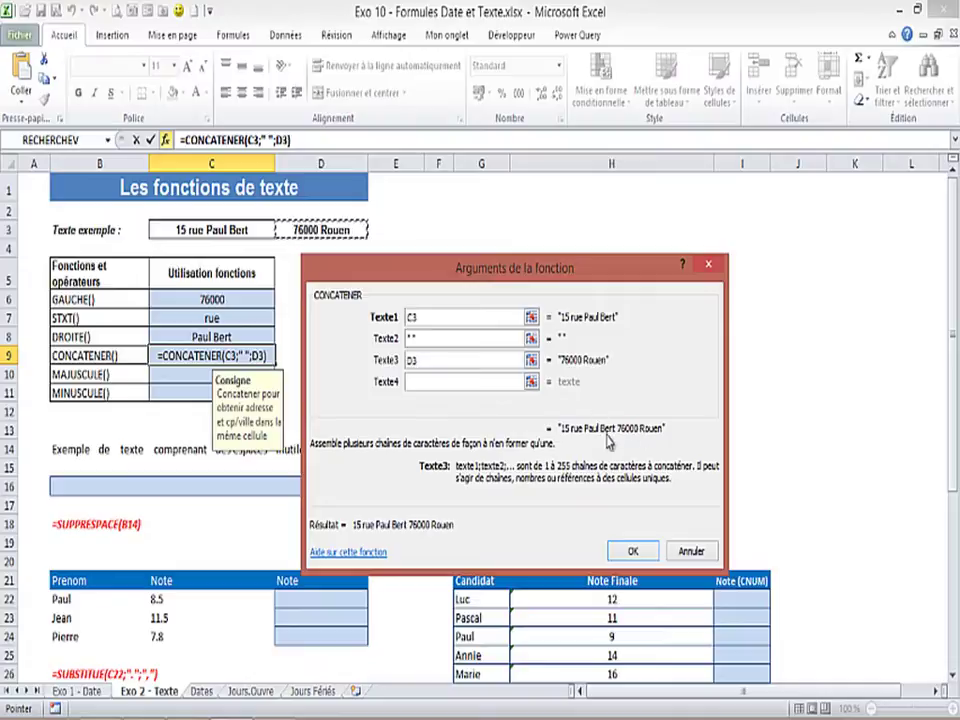
- Replace the space separator with a hyphen "-" in the second CONCATENER argument and validate the C9 formula
click(410, 338)
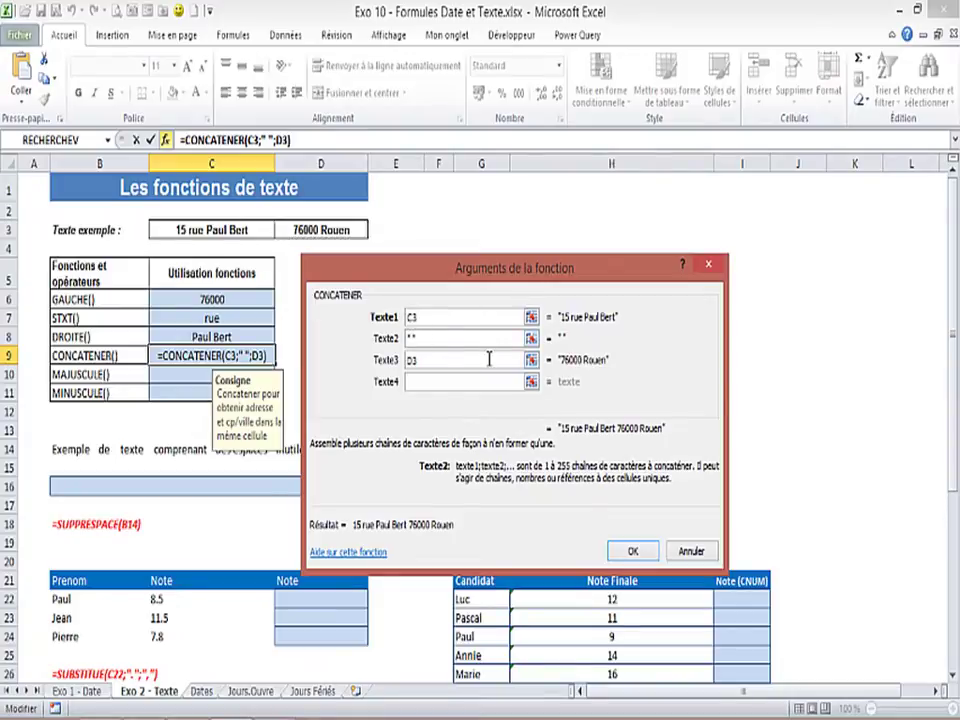
text(-)
key(Delete)
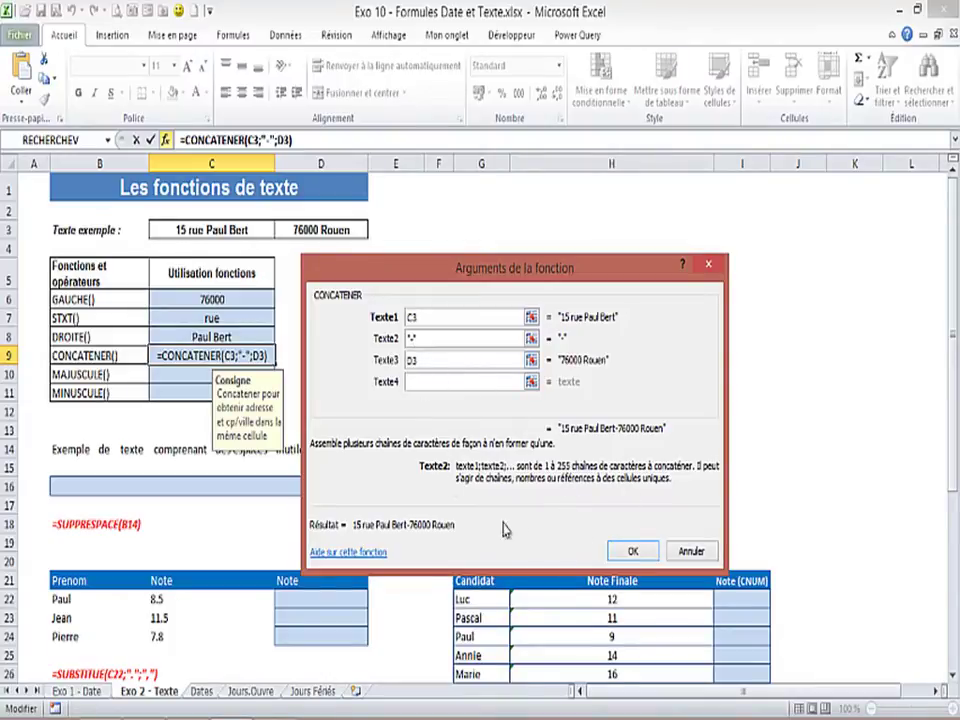
click(631, 553)
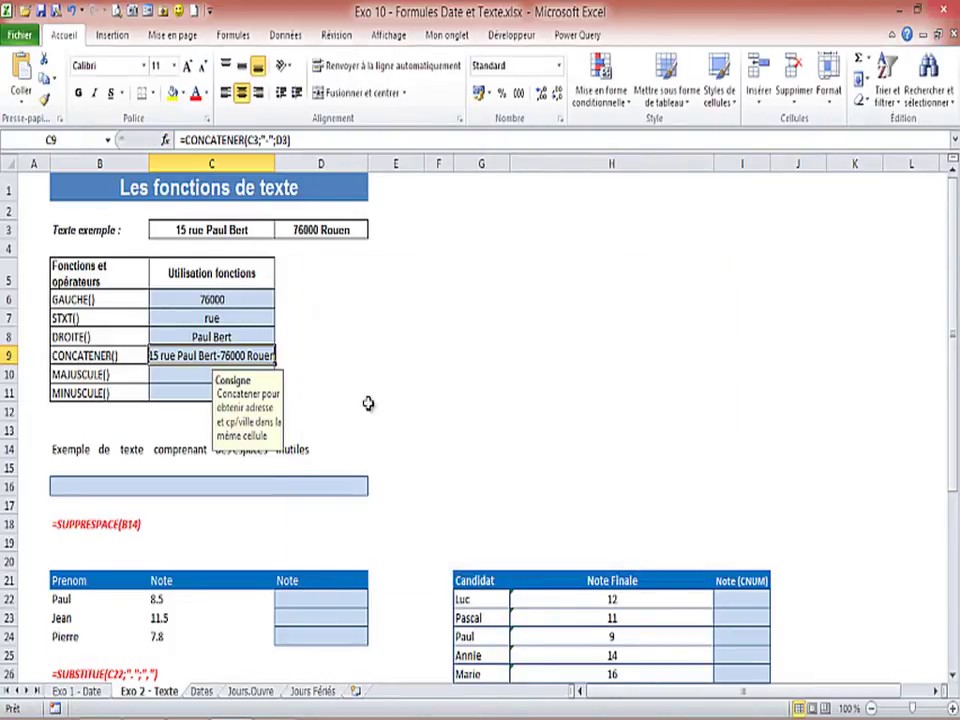
- In C10, convert the address in C3 to uppercase with the MAJUSCULE function
click(201, 374)
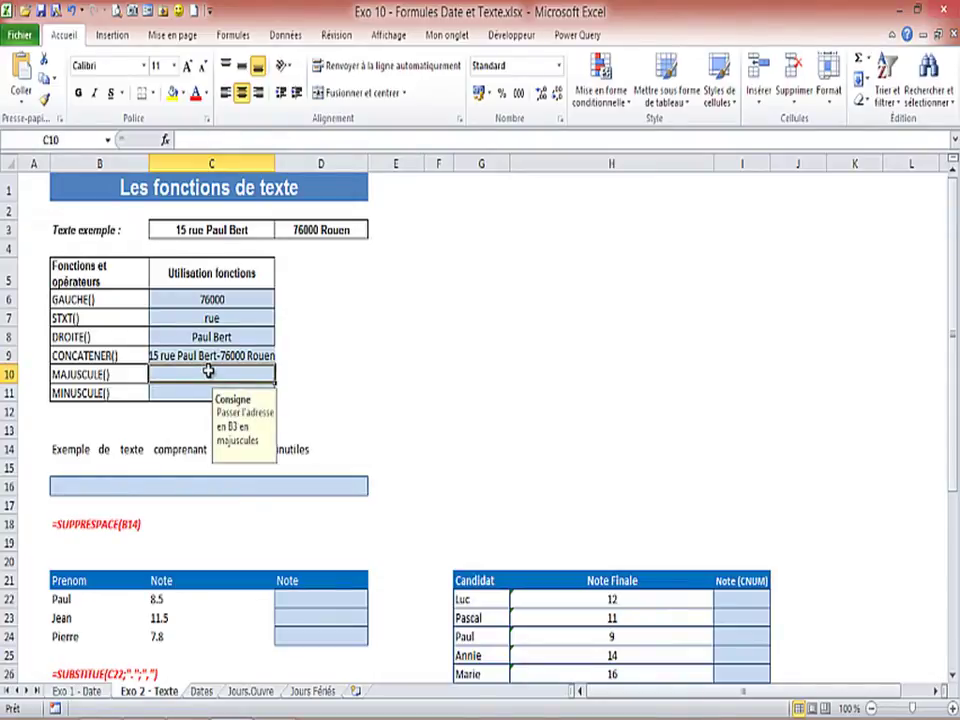
click(203, 356)
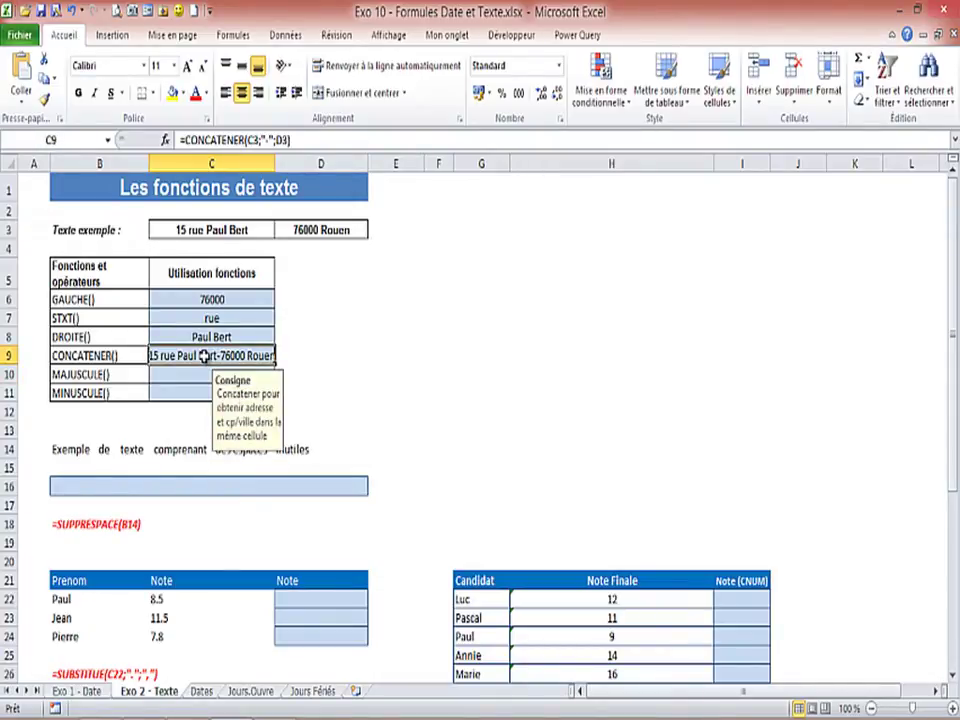
click(203, 373)
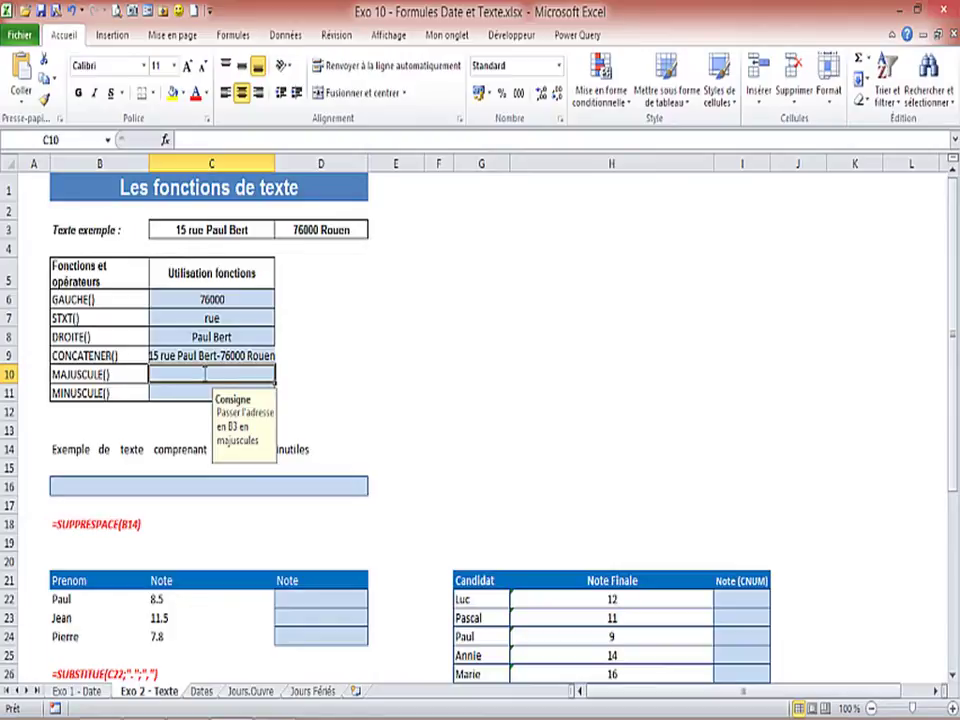
text(=)
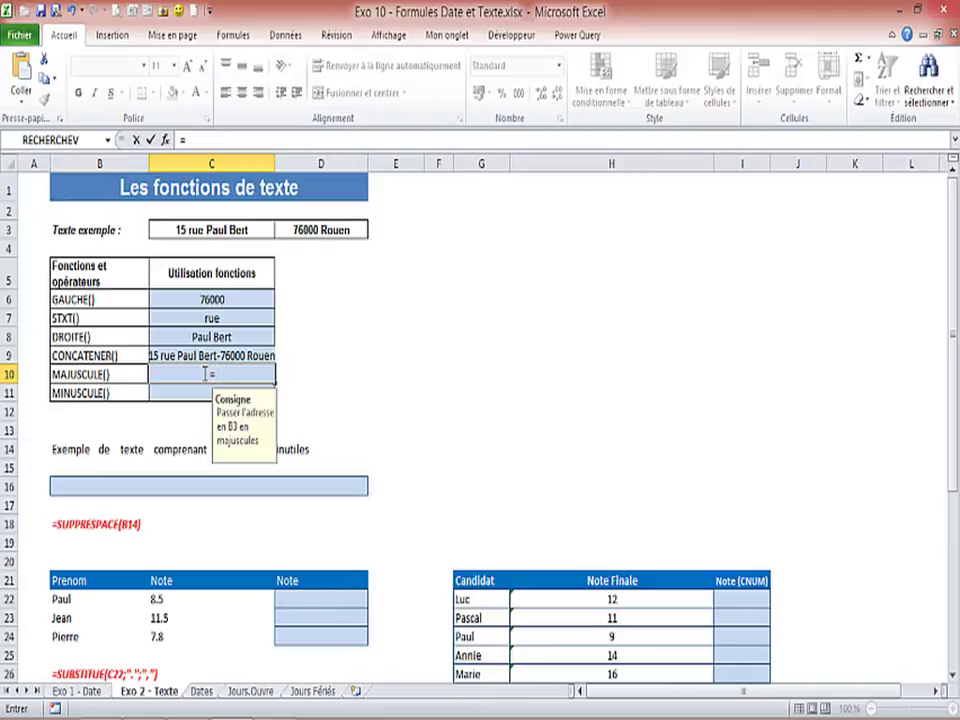
text(maj)
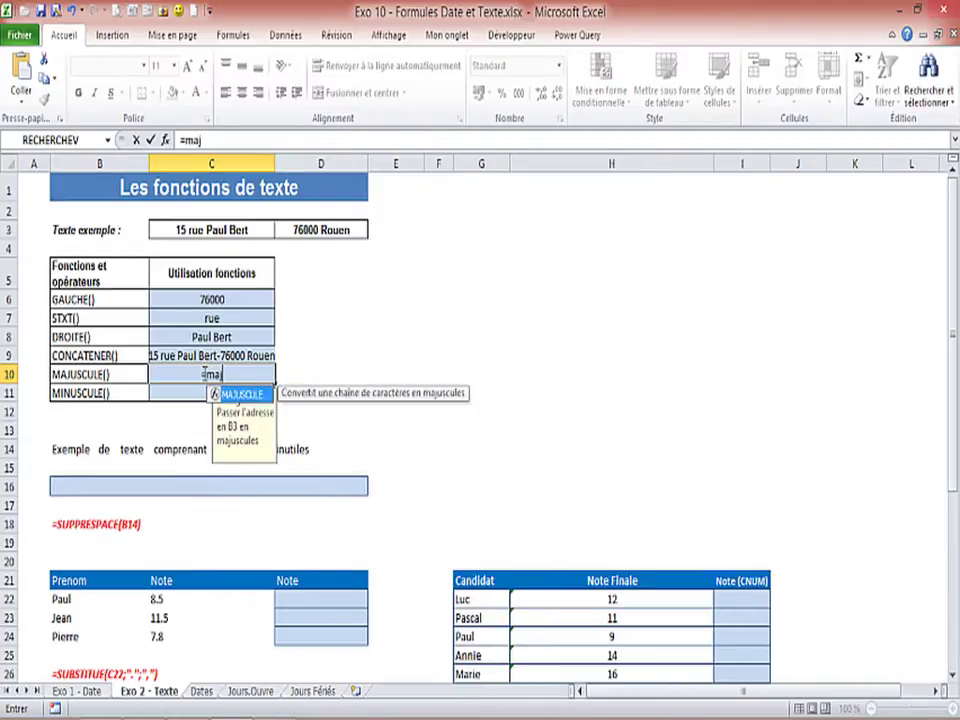
double_click(245, 394)
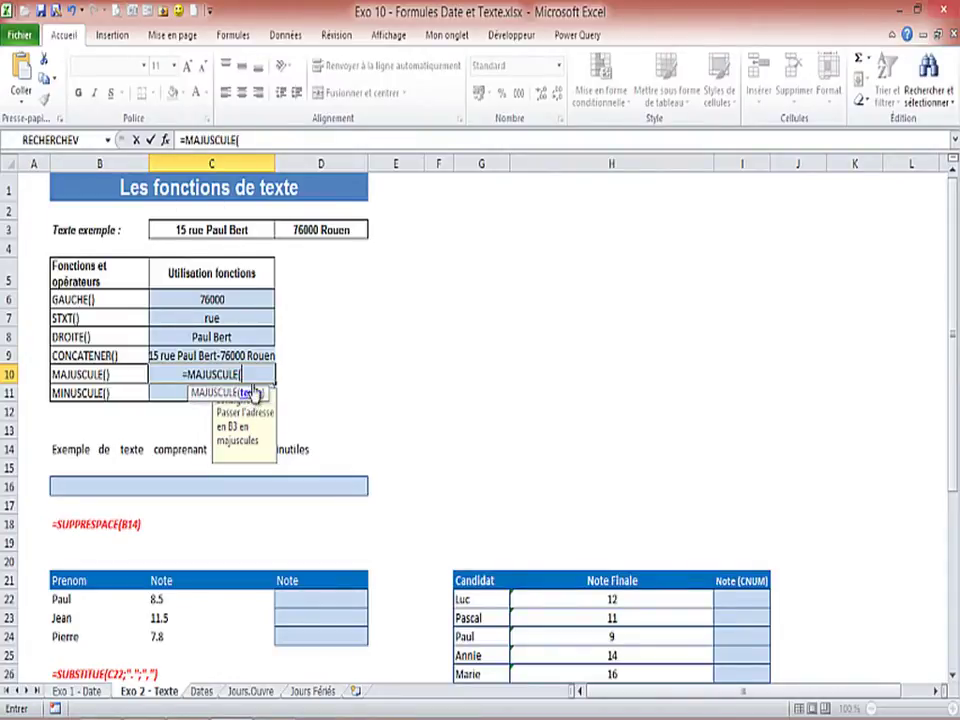
click(228, 230)
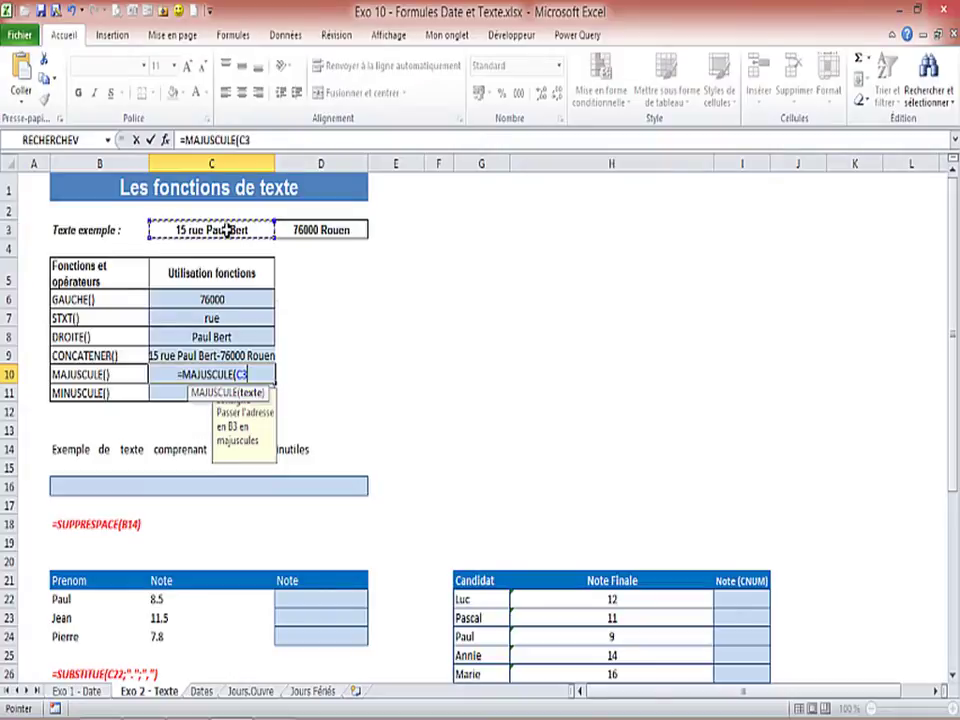
text())
key(Return)
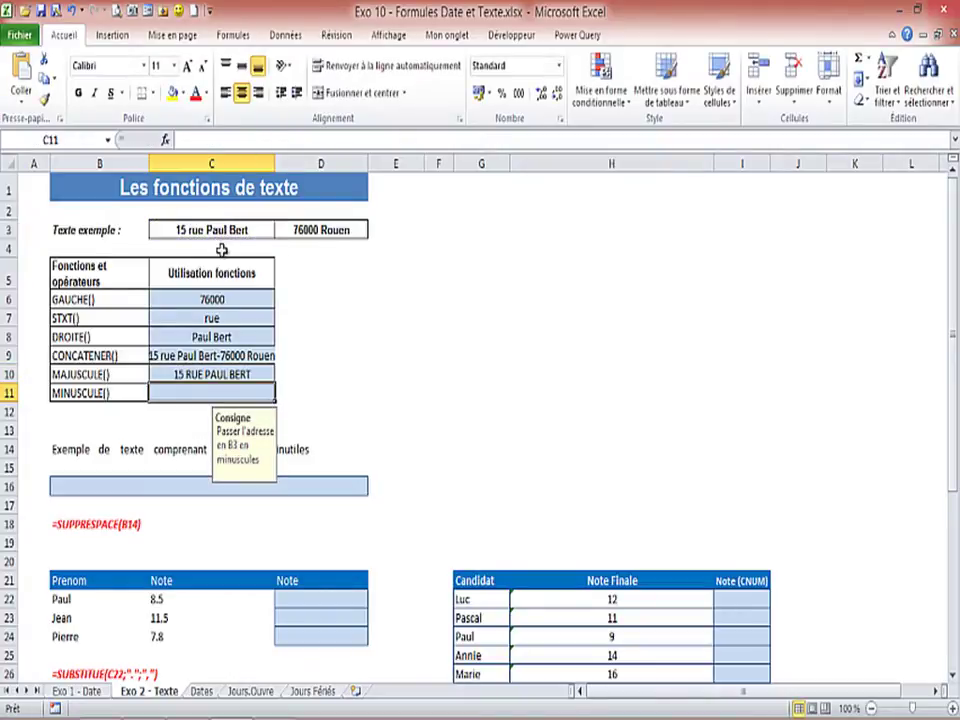
click(222, 370)
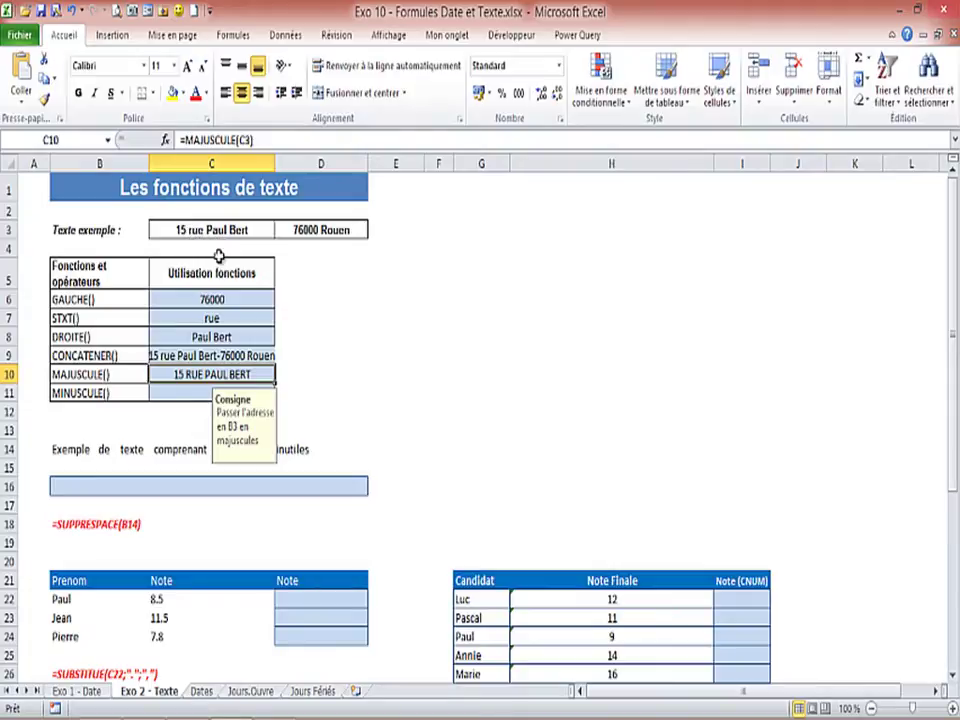
- In C11, convert the address in C3 to lowercase with the MINUSCULE function
click(200, 395)
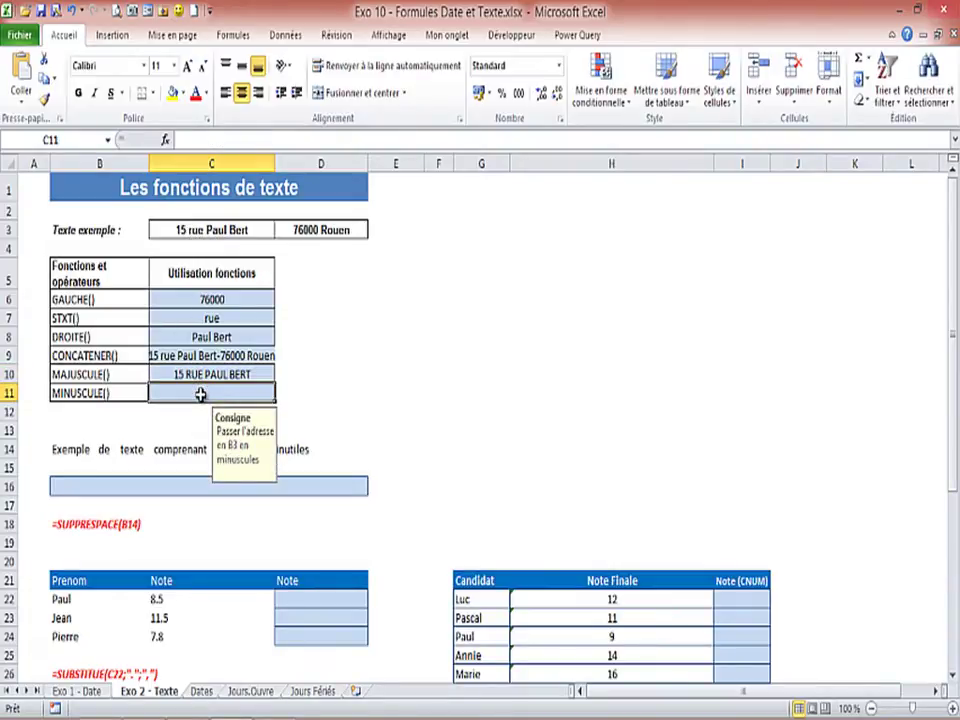
text(=m)
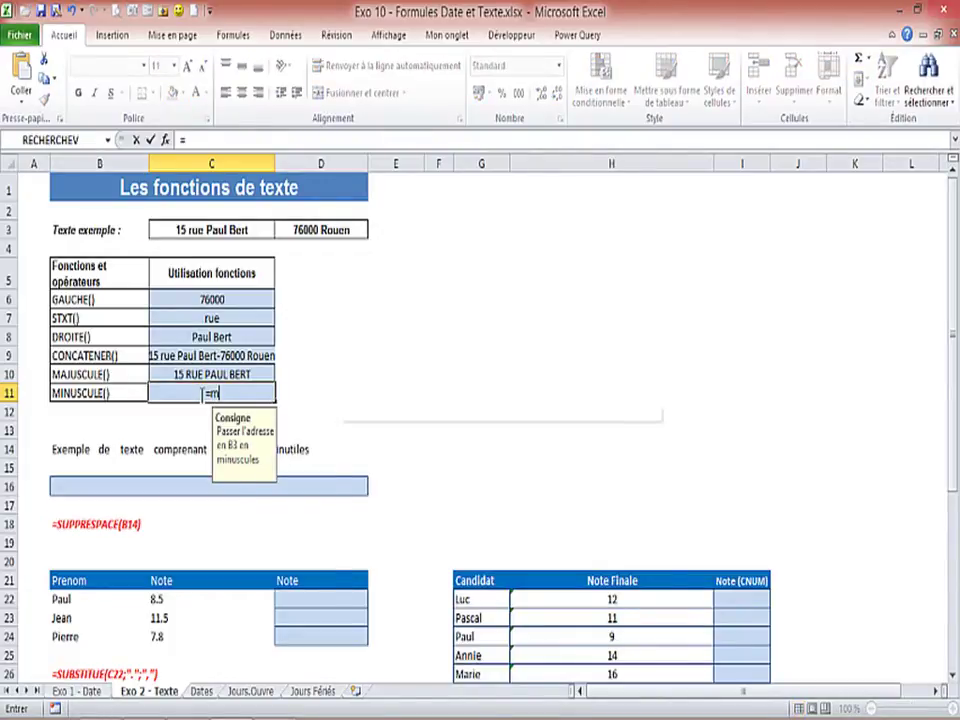
text(ini)
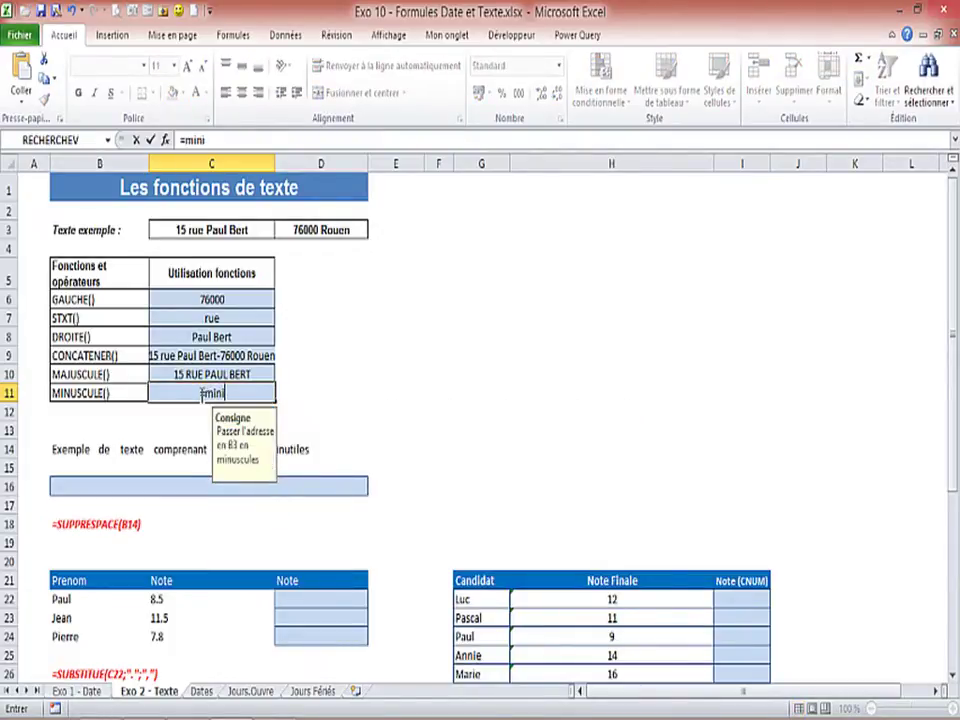
key(BackSpace)
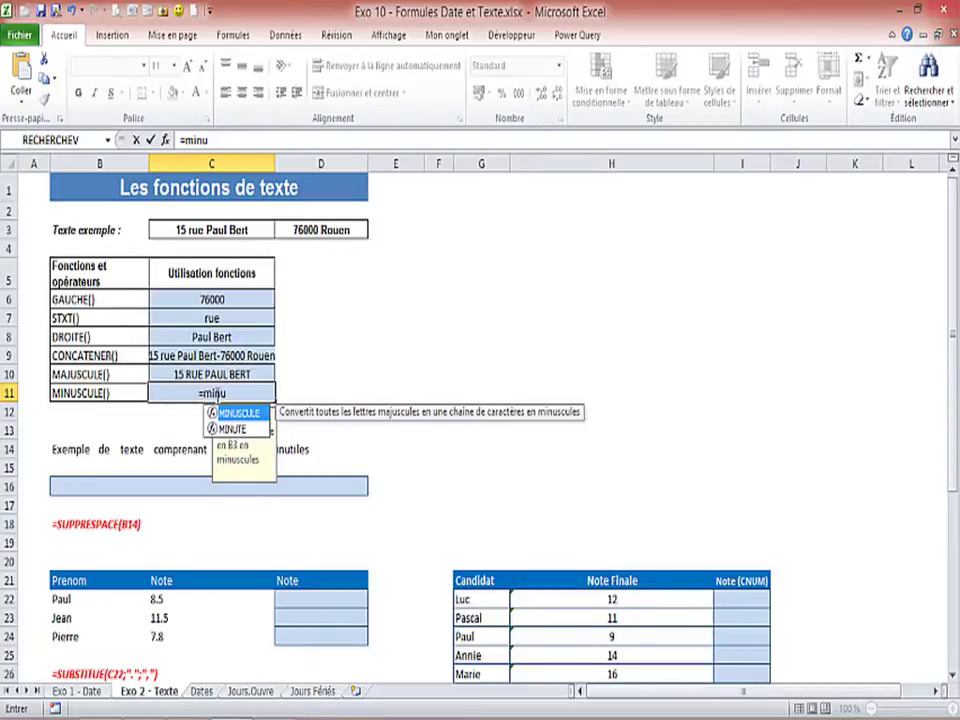
double_click(237, 413)
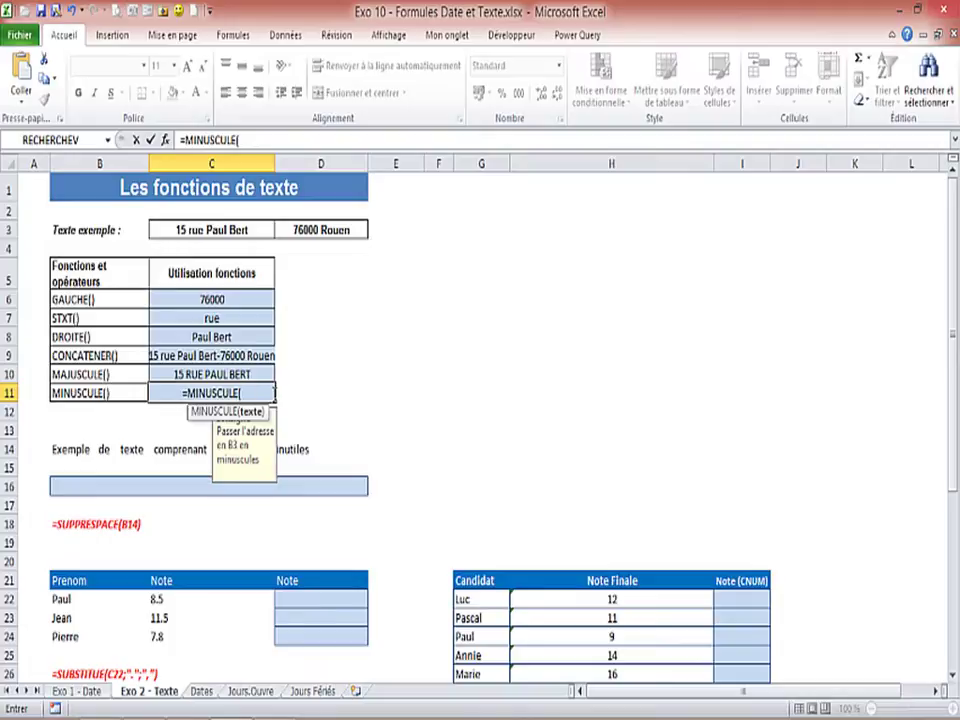
click(205, 229)
text())
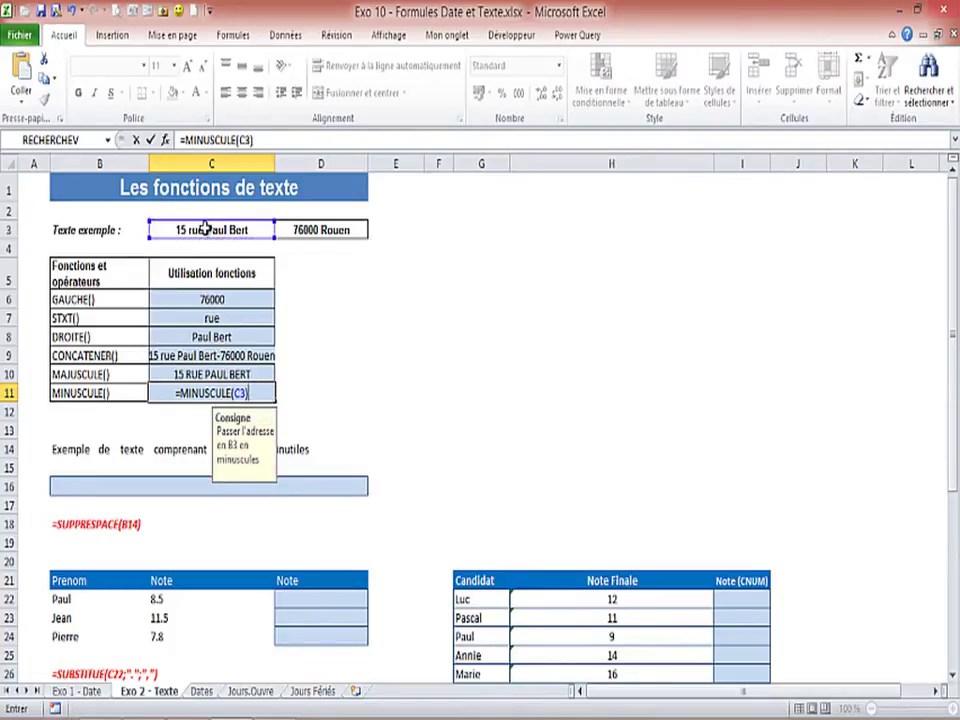
key(Return)
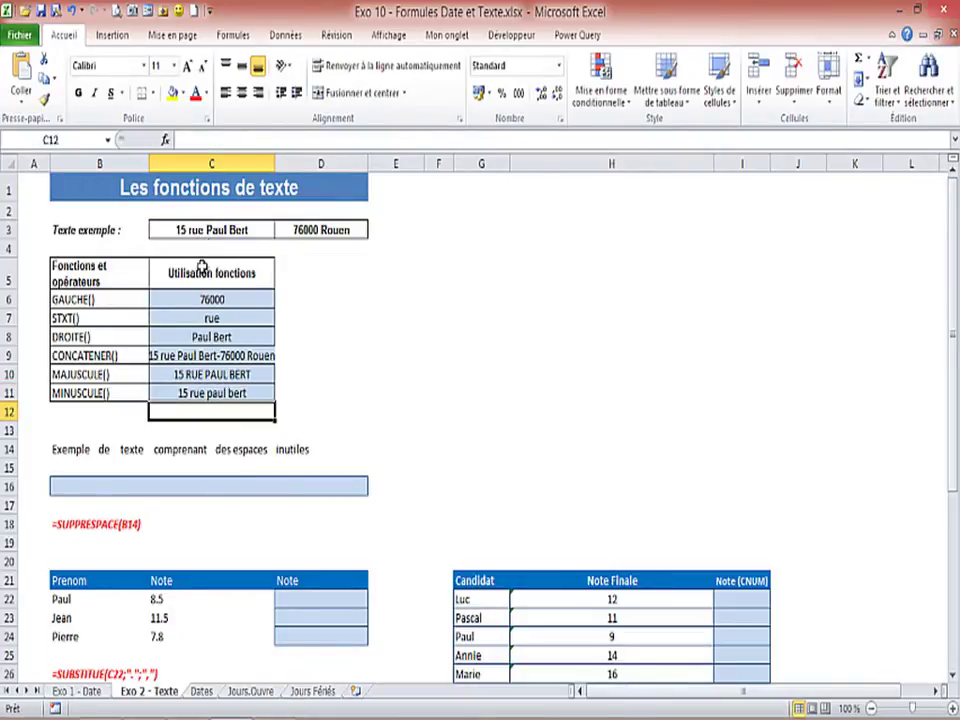
click(214, 390)
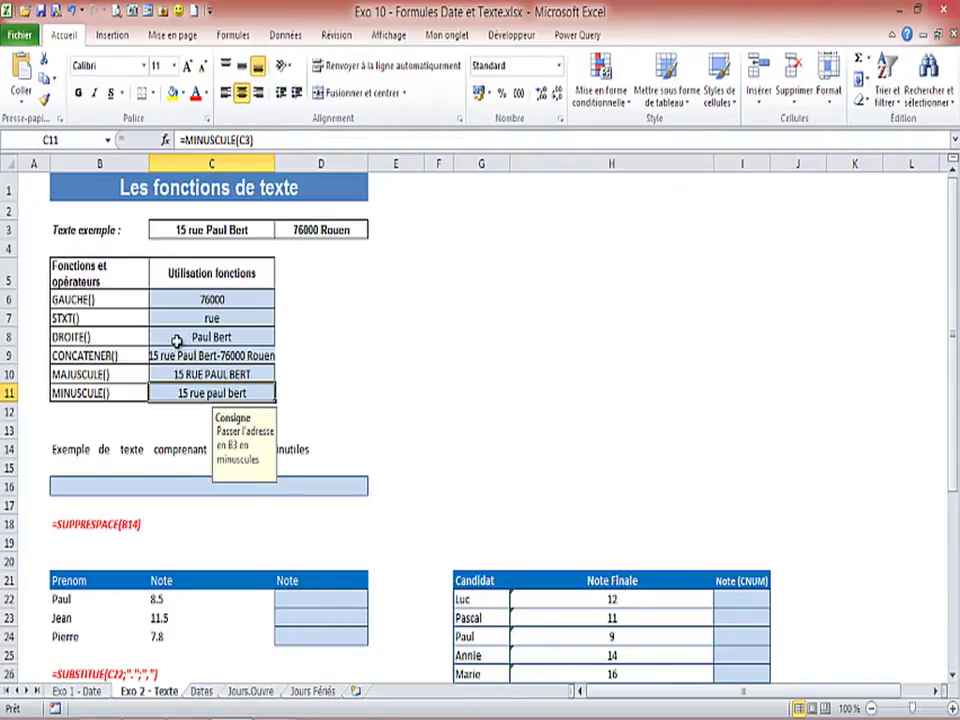
- In merged cell B16, remove the superfluous spaces from the sentence in B14 with the SUPPRESPACE function
click(60, 484)
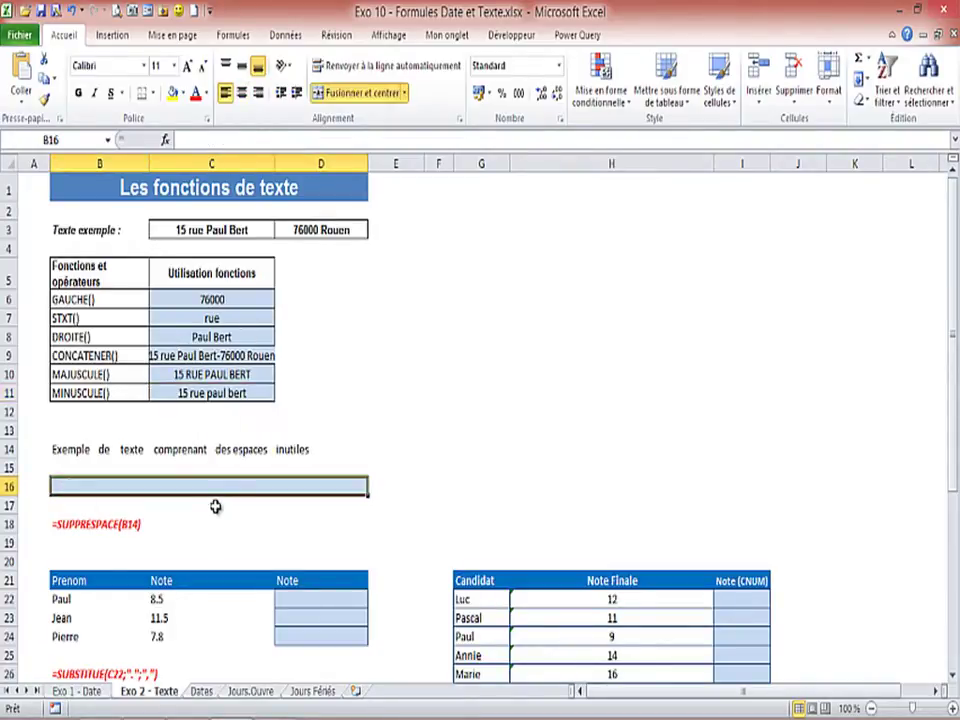
click(74, 450)
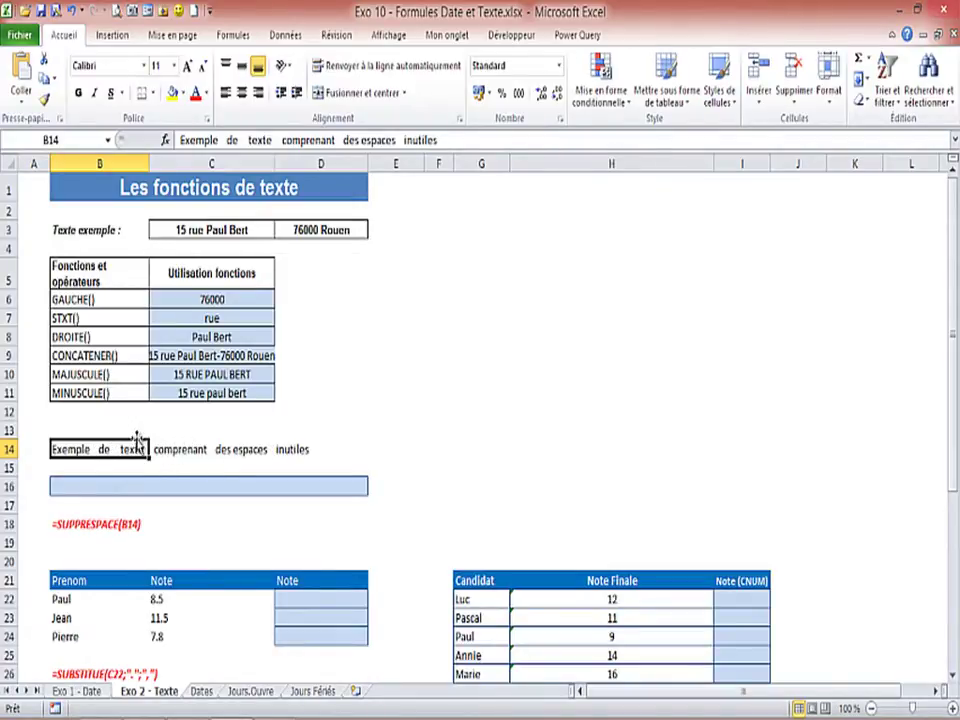
click(87, 491)
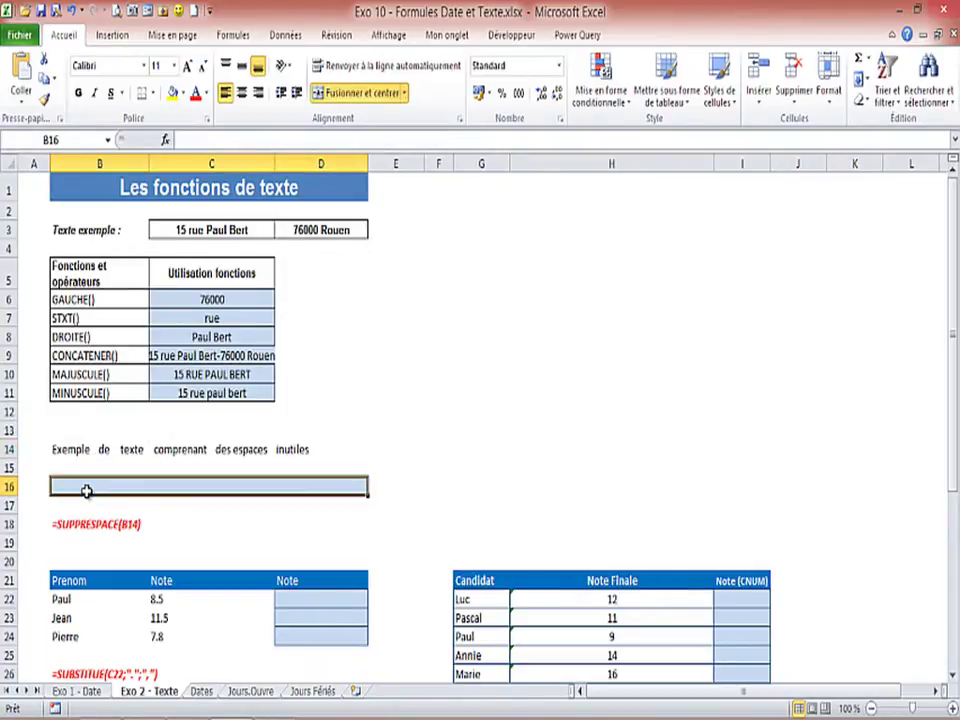
text(=su)
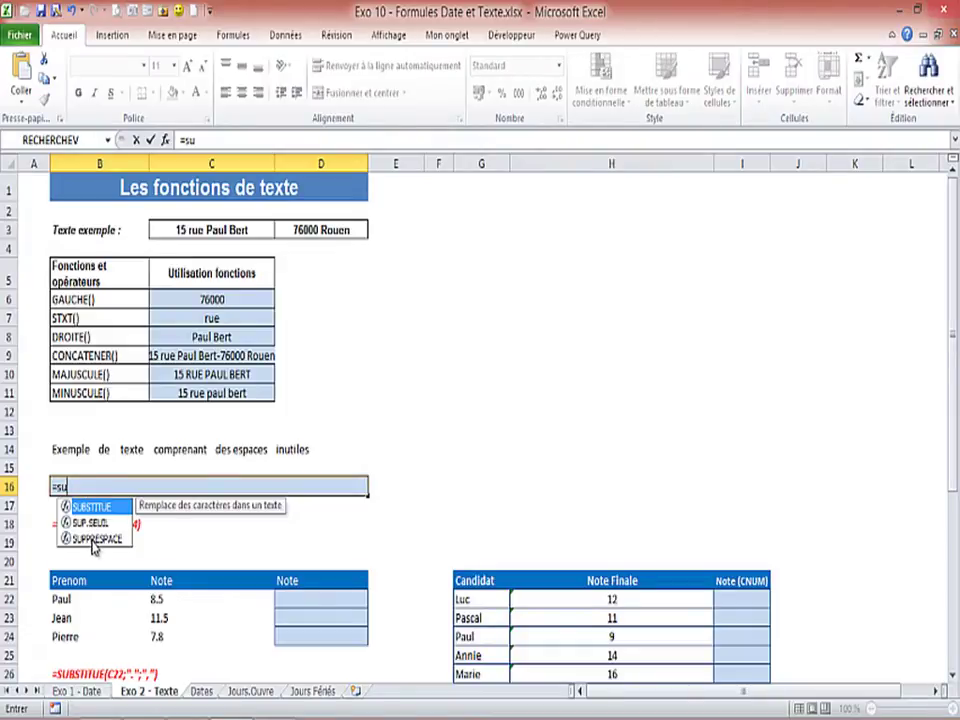
double_click(93, 540)
click(64, 451)
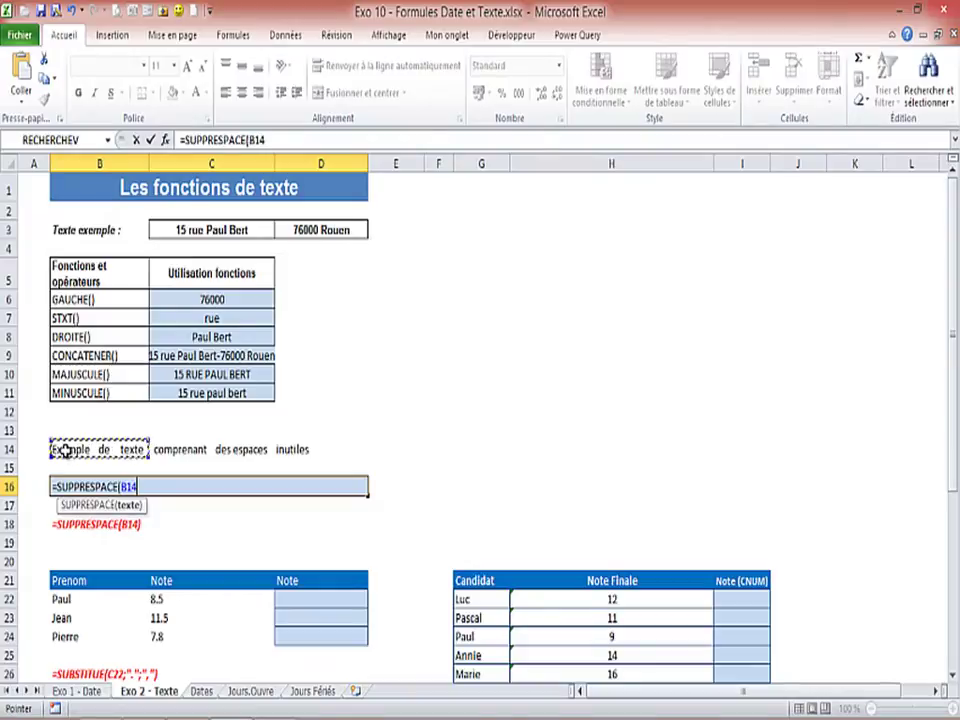
text())
key(Return)
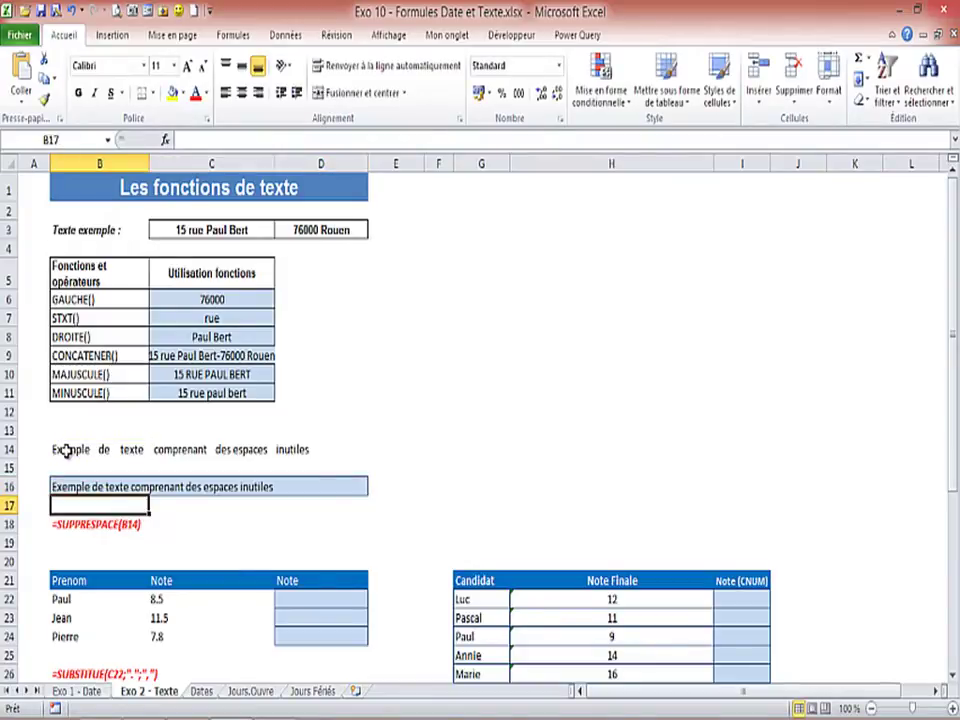
click(66, 486)
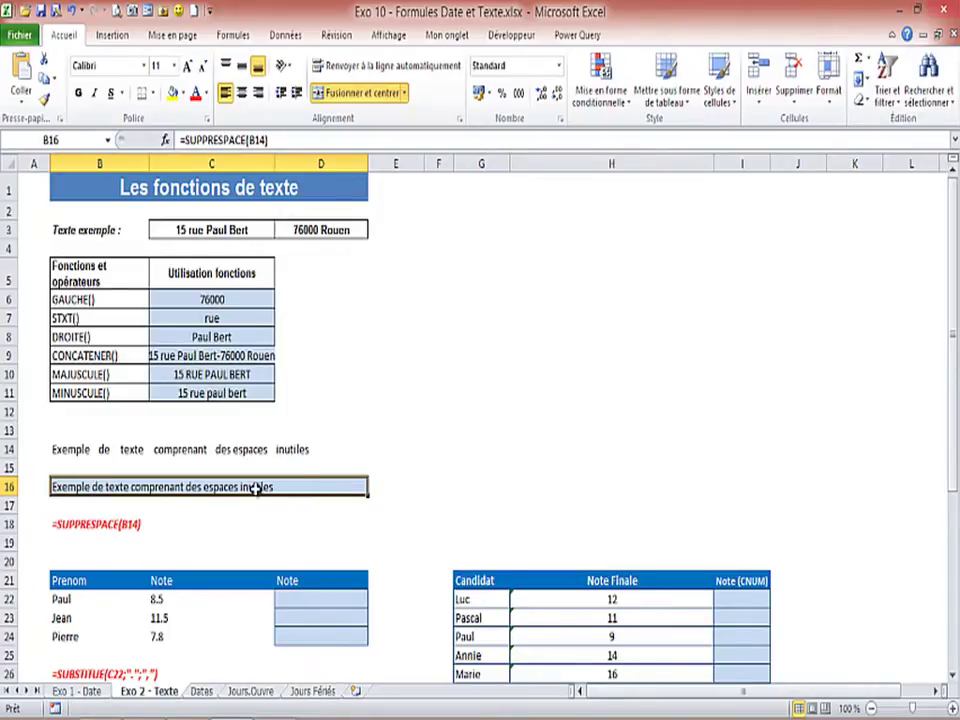
- Examine the decimal separator used in the grades in C22:C24 of the Prenom/Note table
scroll(254, 488, down, 1)
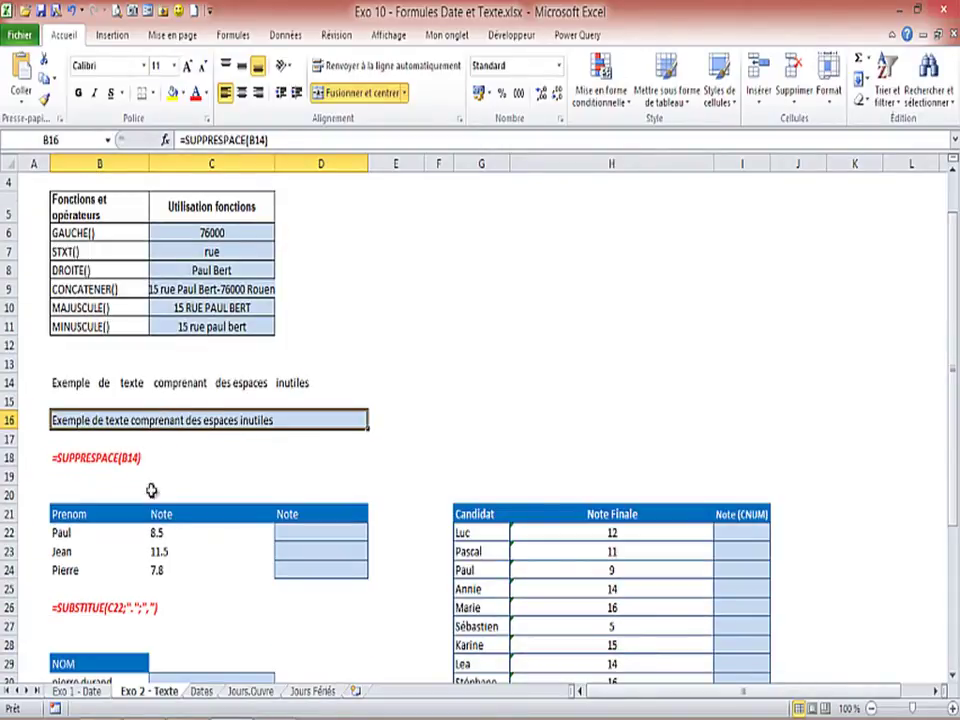
click(309, 532)
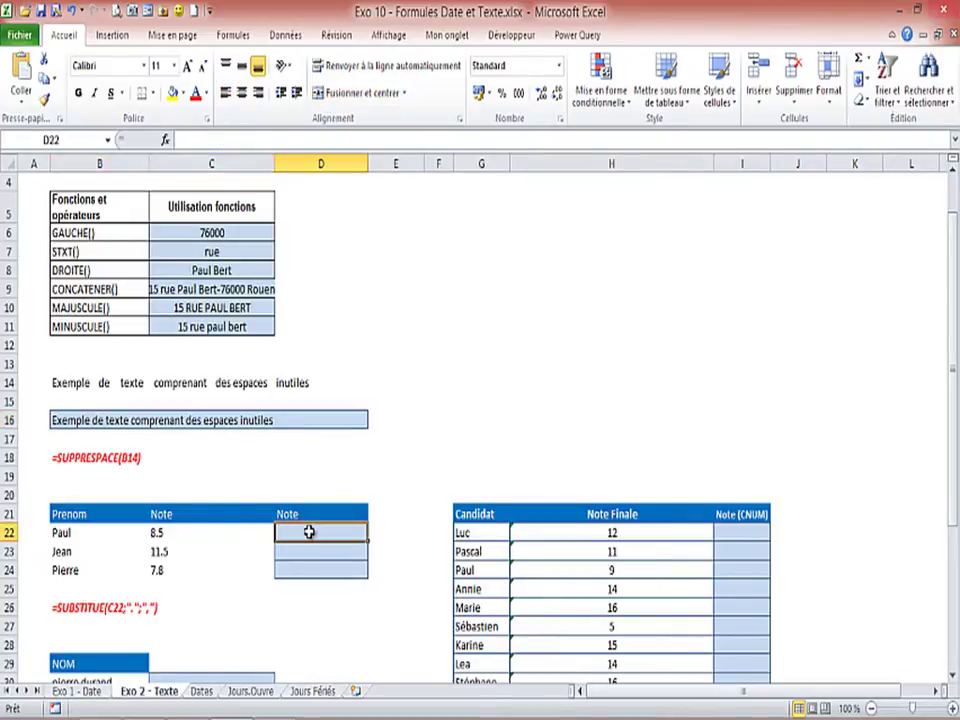
scroll(309, 532, down, 1)
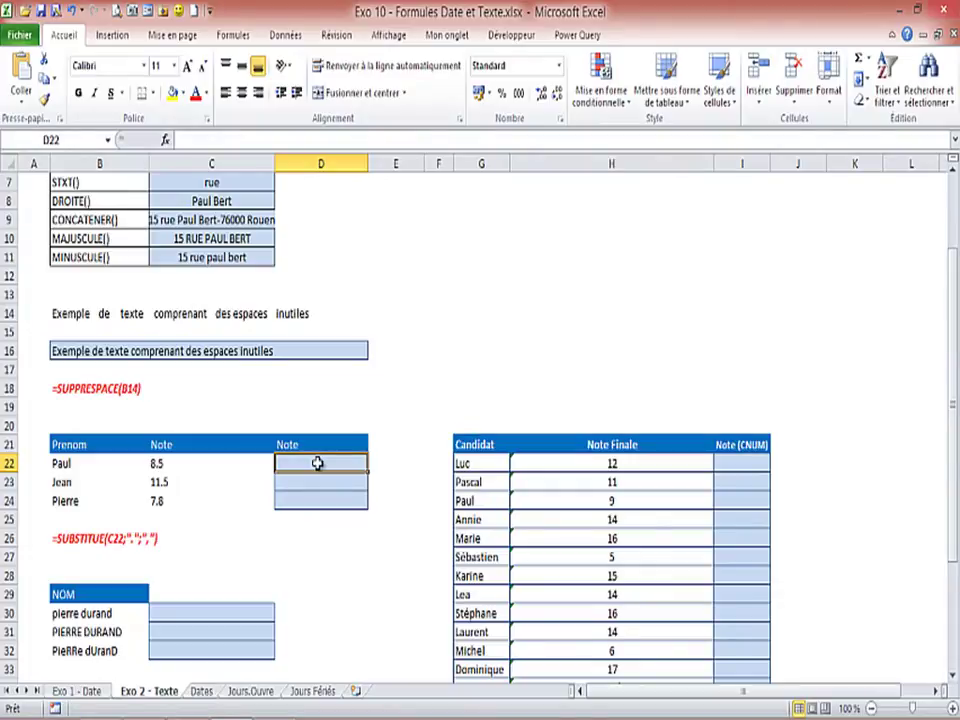
click(159, 466)
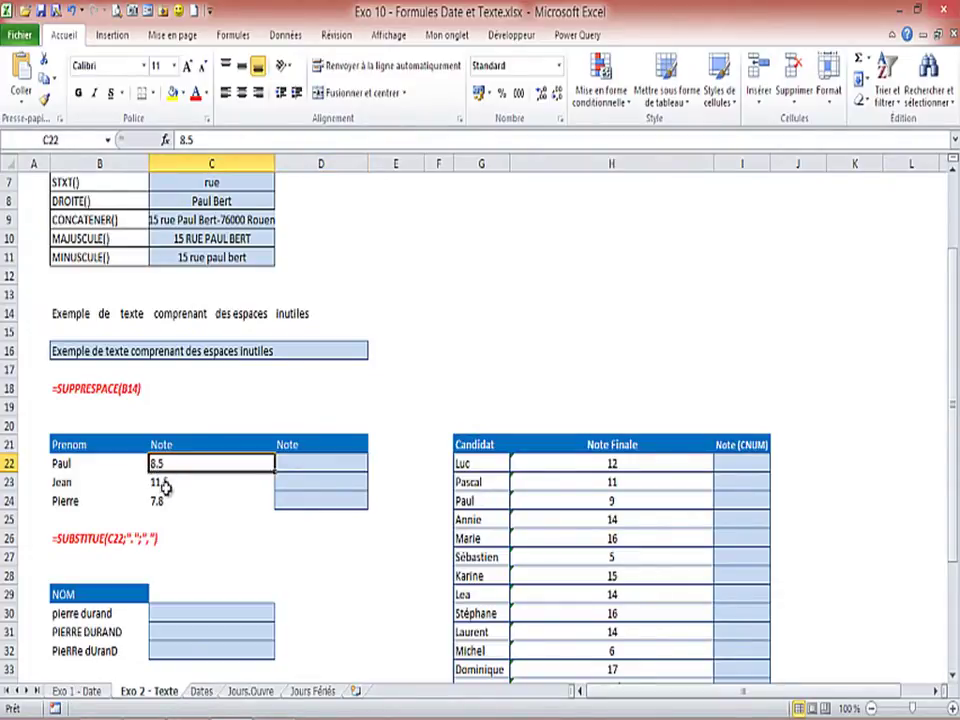
click(165, 487)
click(163, 513)
click(162, 468)
click(167, 483)
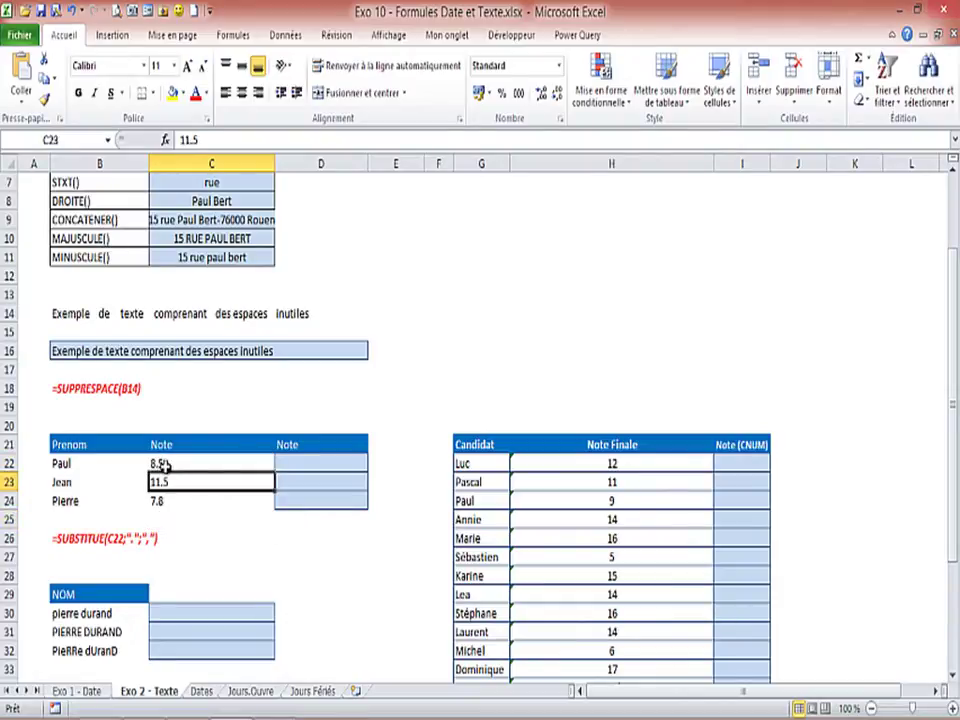
click(166, 465)
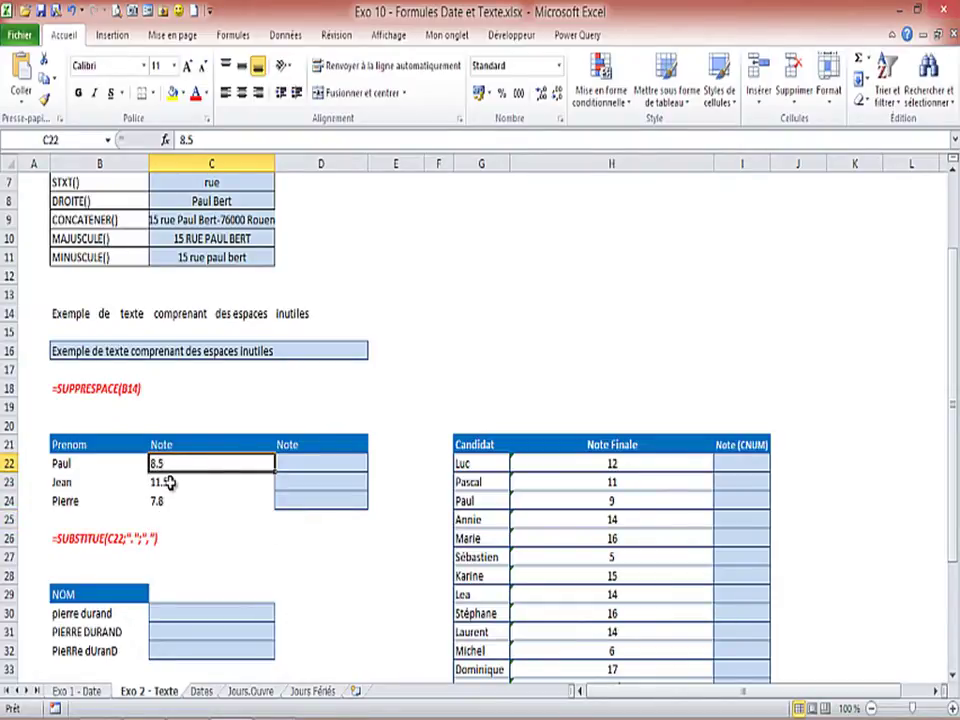
- In D22, replace the point "." of the grade in C22 with a comma "," using the SUBSTITUE function
click(310, 470)
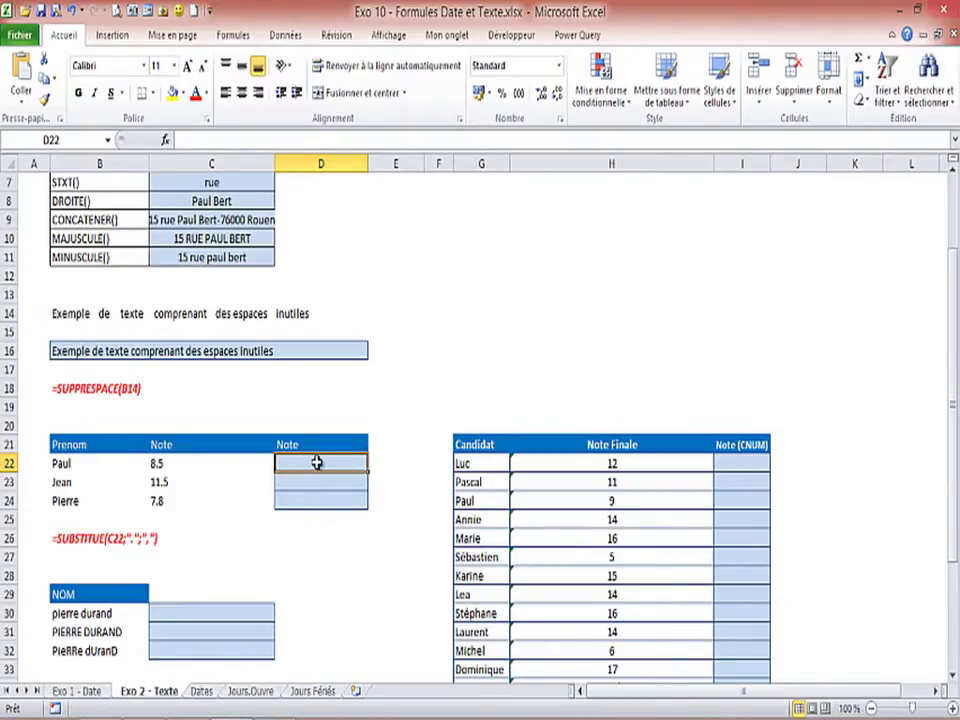
text(=)
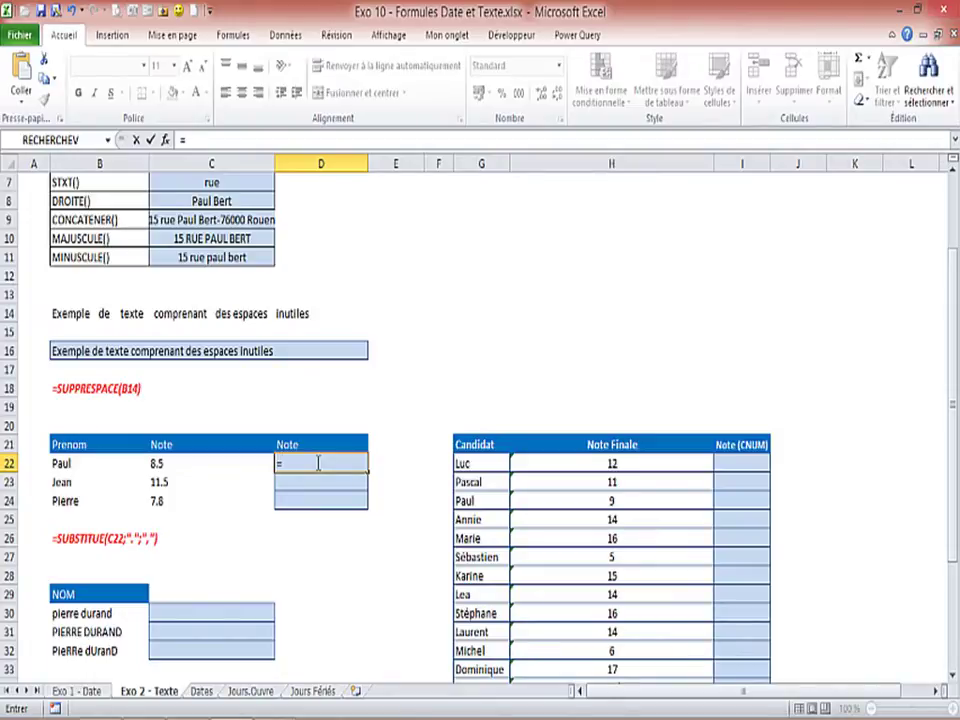
text(sub)
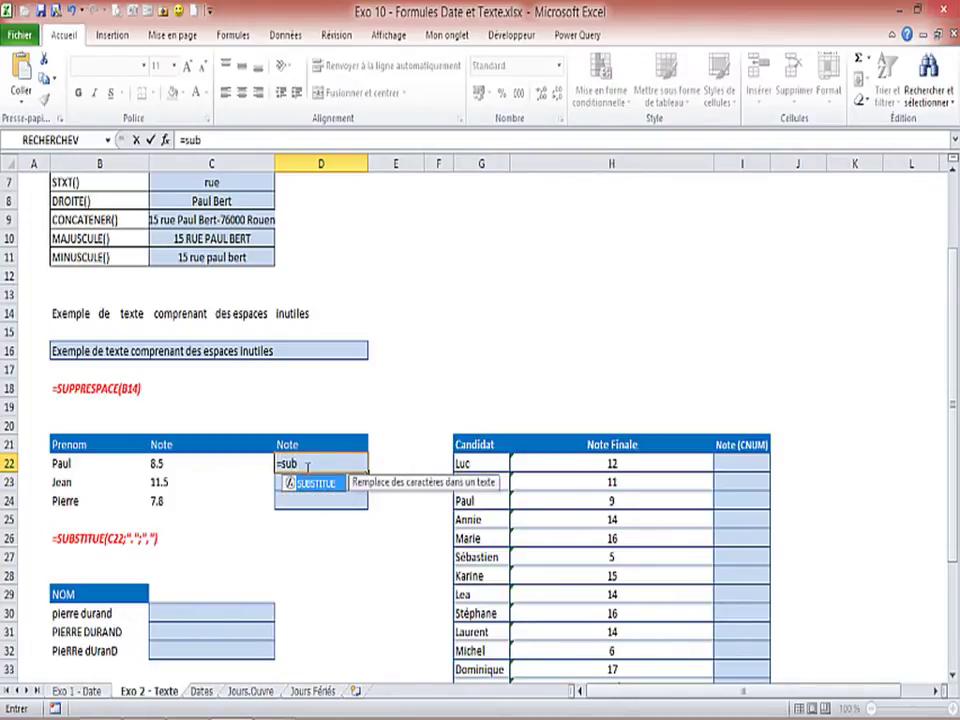
double_click(313, 484)
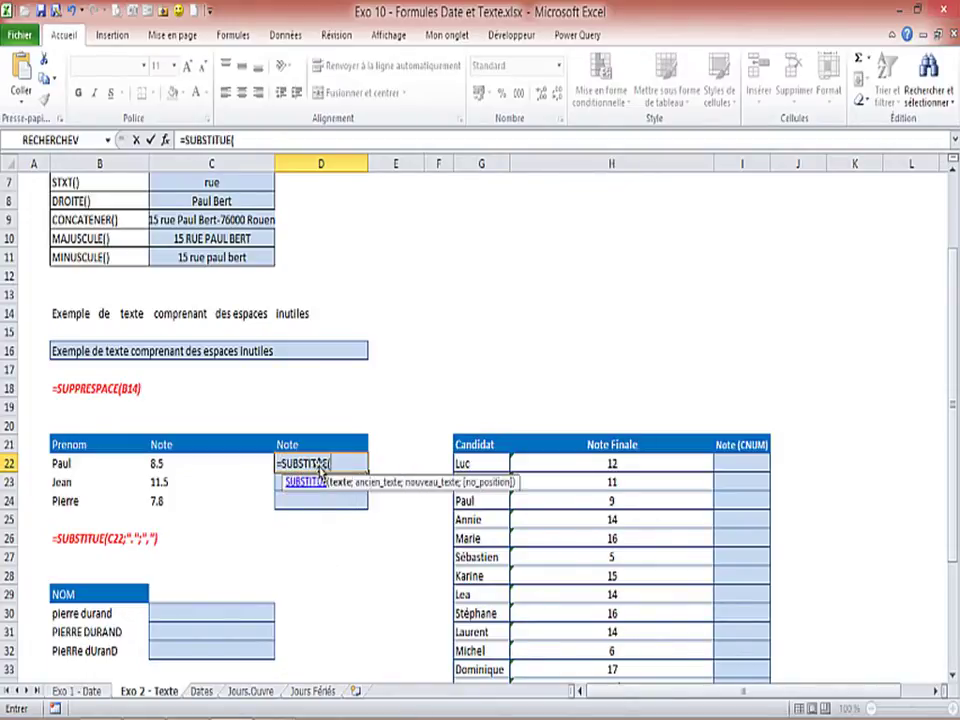
click(166, 140)
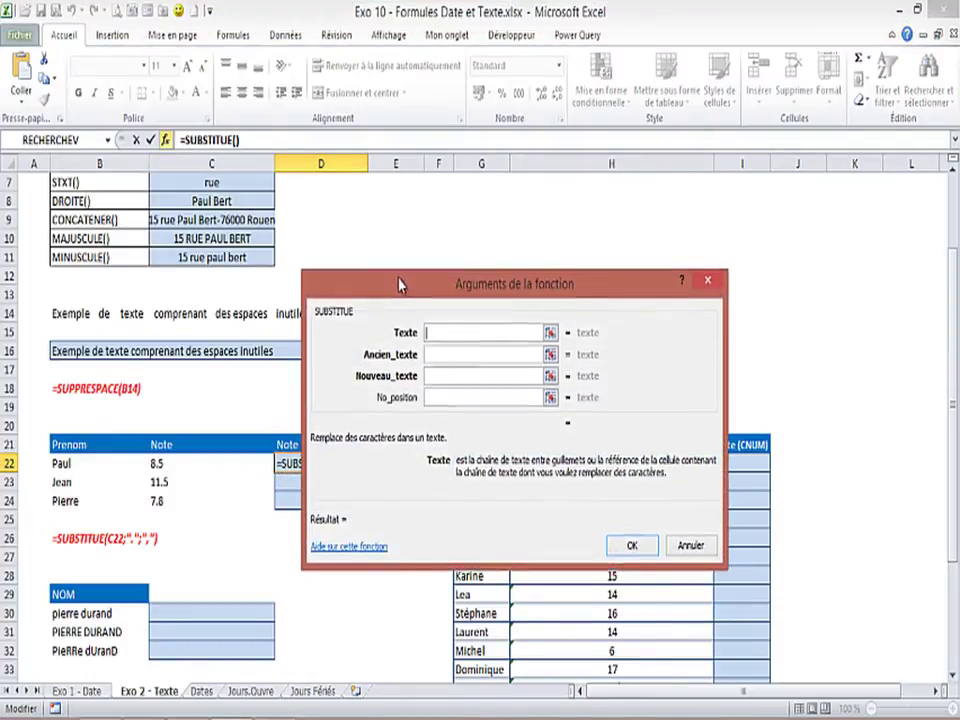
drag(401, 280, 451, 291)
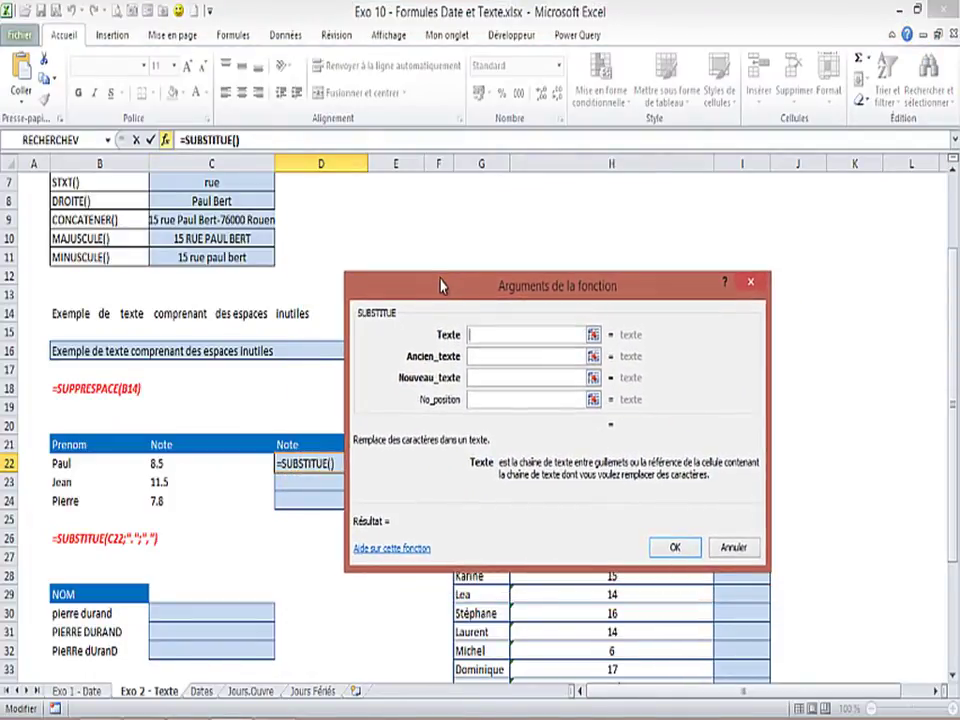
click(155, 464)
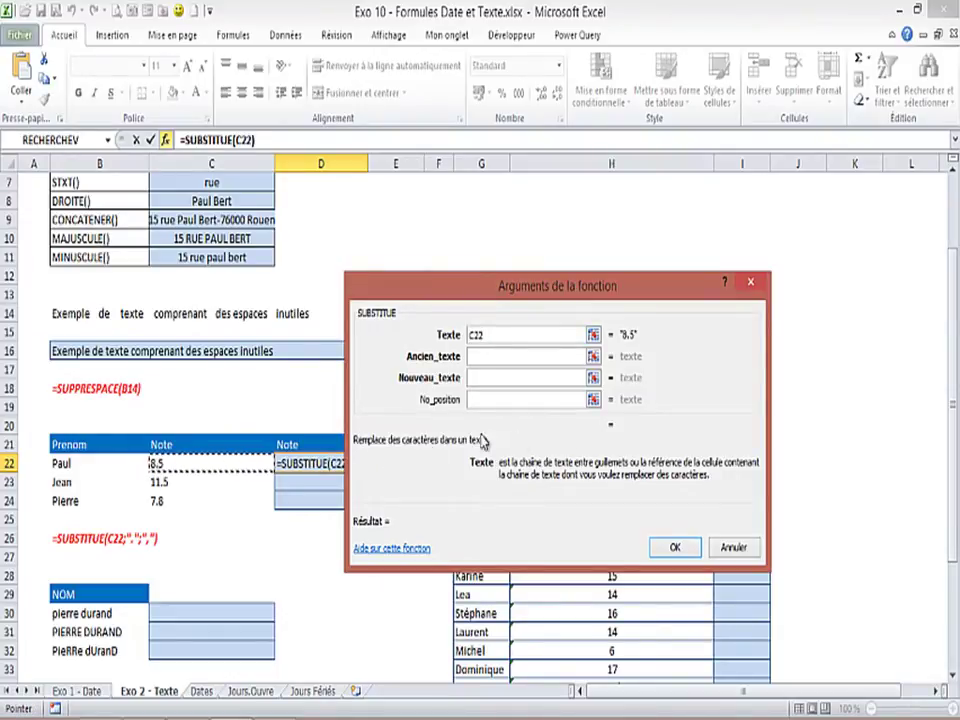
click(484, 355)
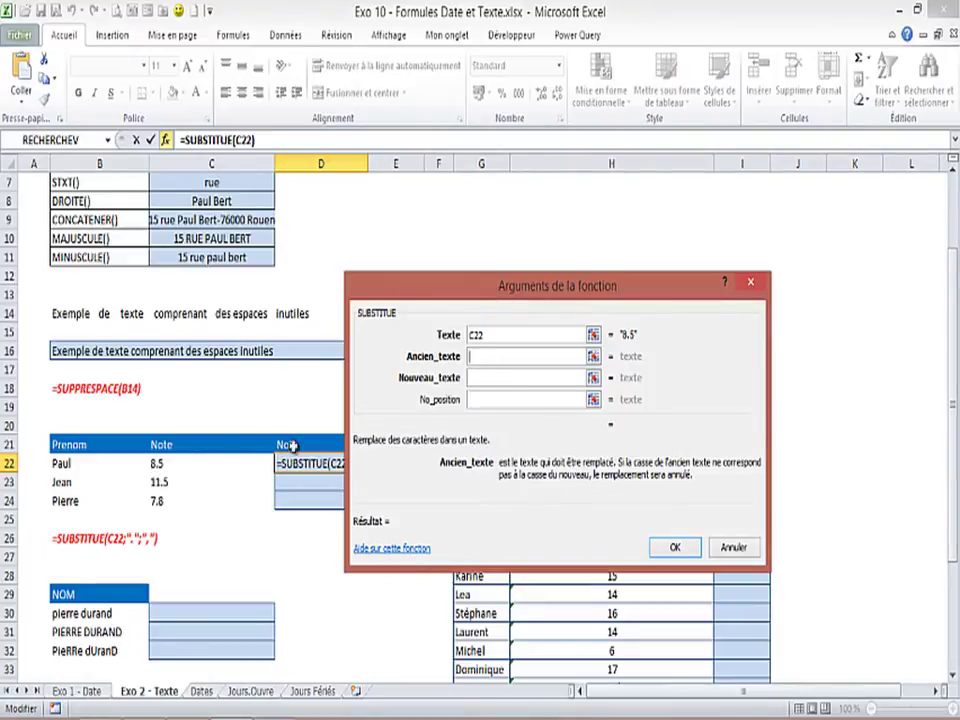
text(.)
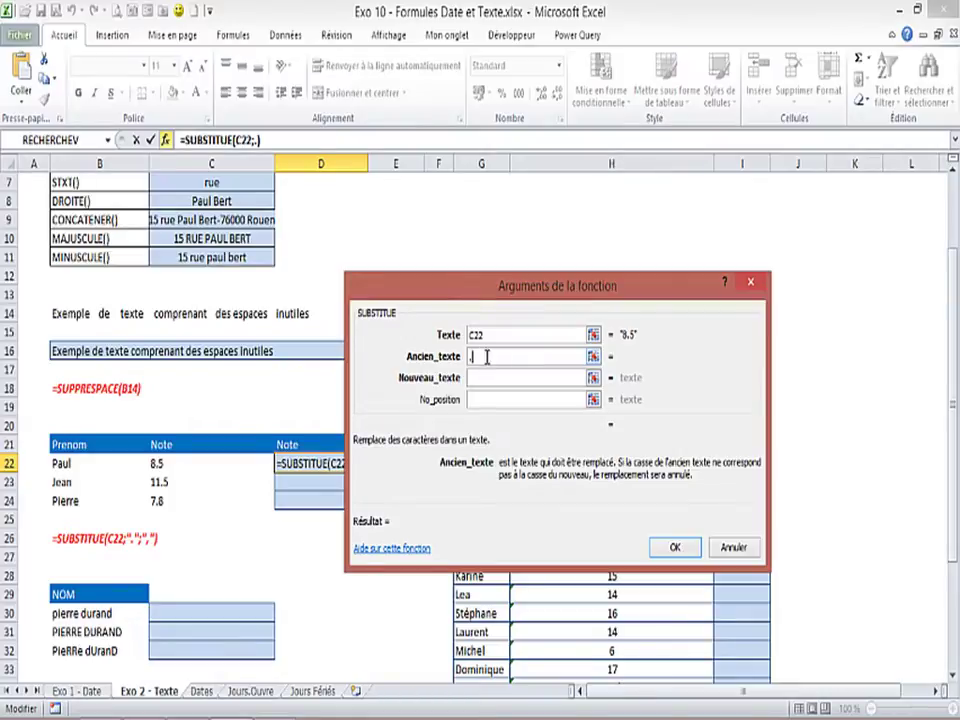
click(481, 377)
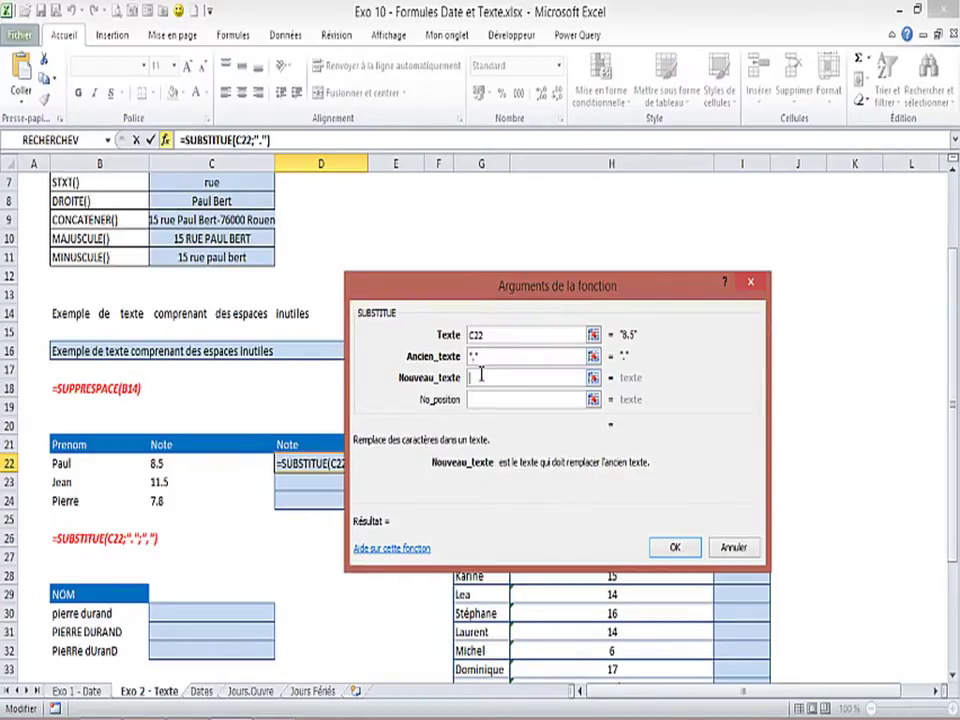
text(,)
click(672, 547)
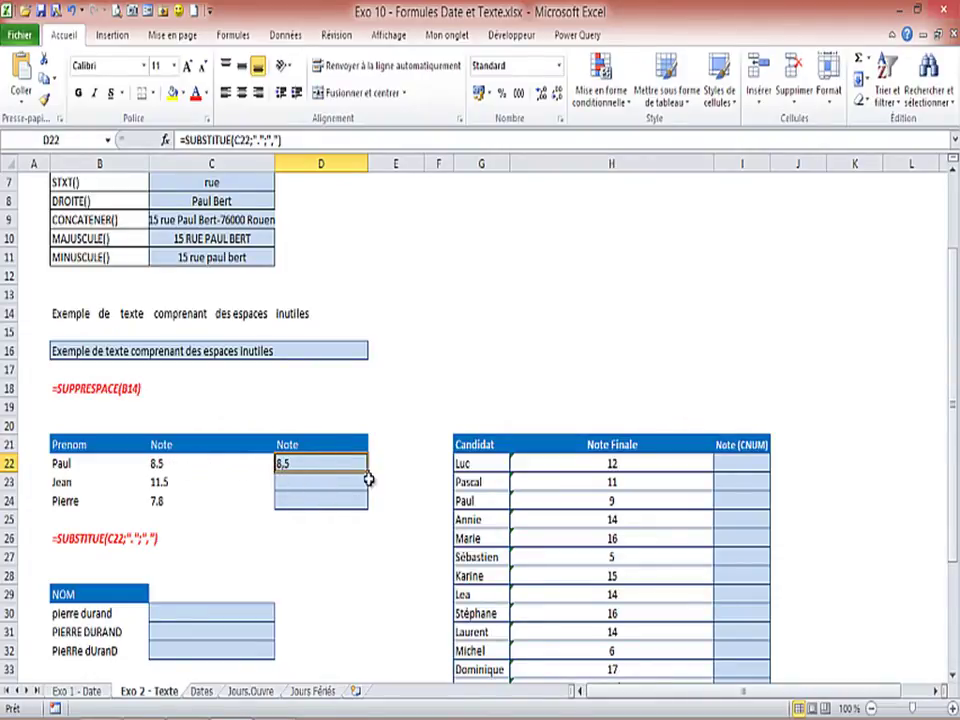
- Copy the SUBSTITUE formula from D22 down to D24 and check the copied formulas
drag(368, 474, 369, 510)
click(321, 480)
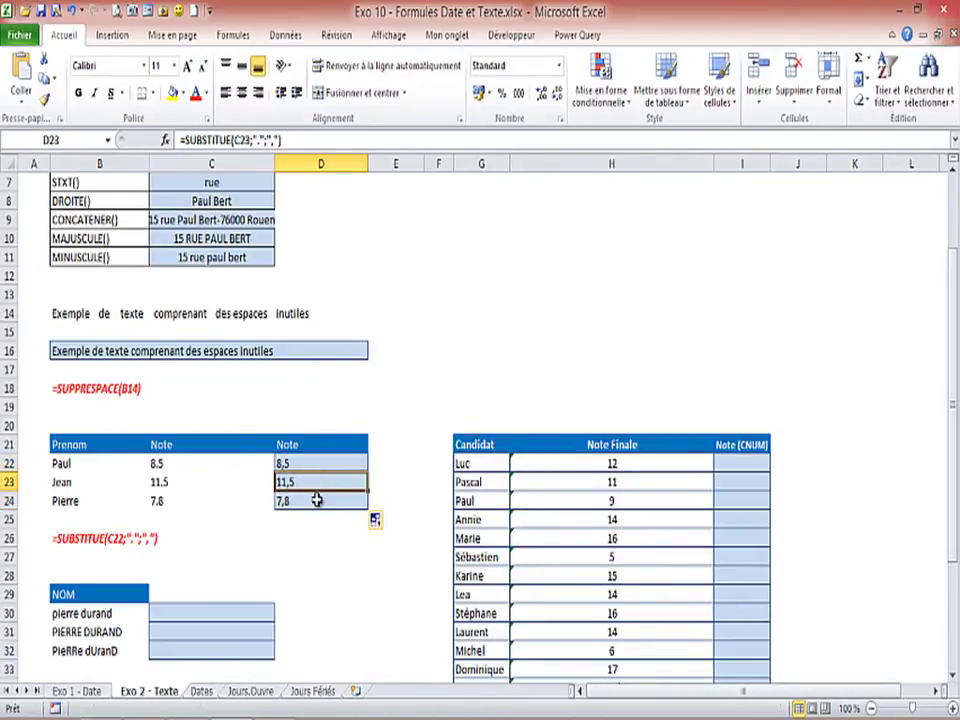
click(316, 500)
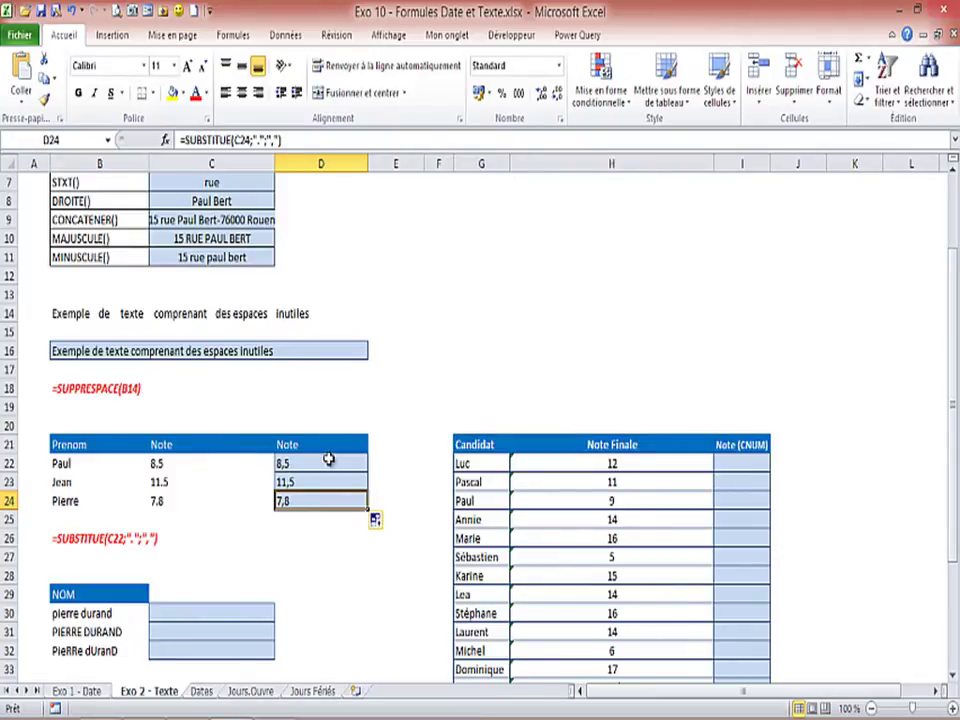
- In C30, capitalize the first letter of each word of the name in B30 with the NOMPROPRE function
scroll(329, 459, down, 1)
click(201, 557)
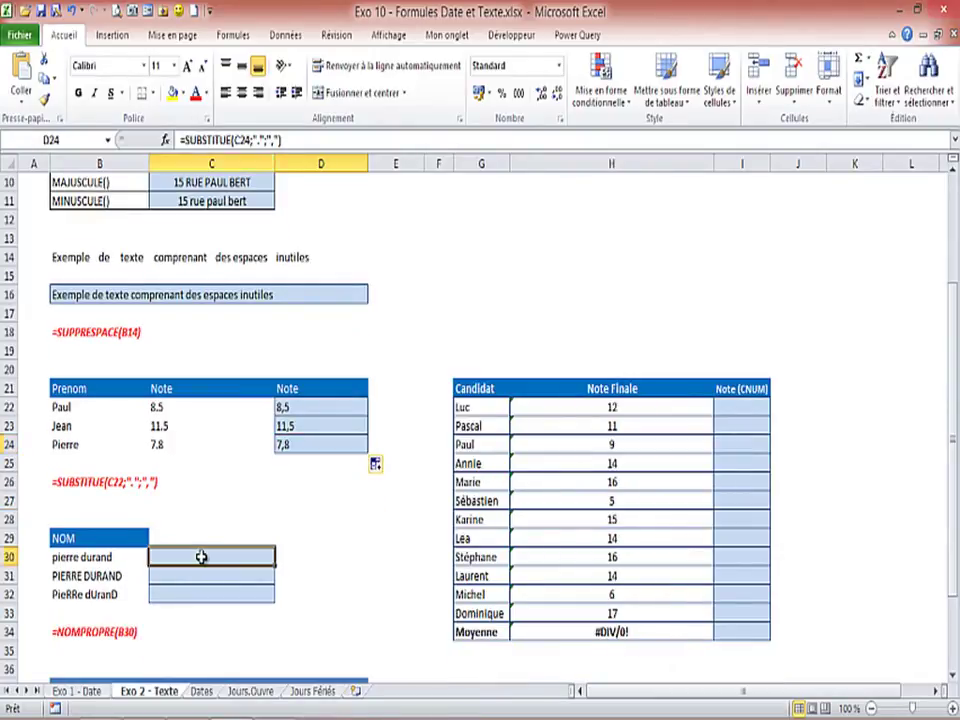
scroll(199, 554, down, 3)
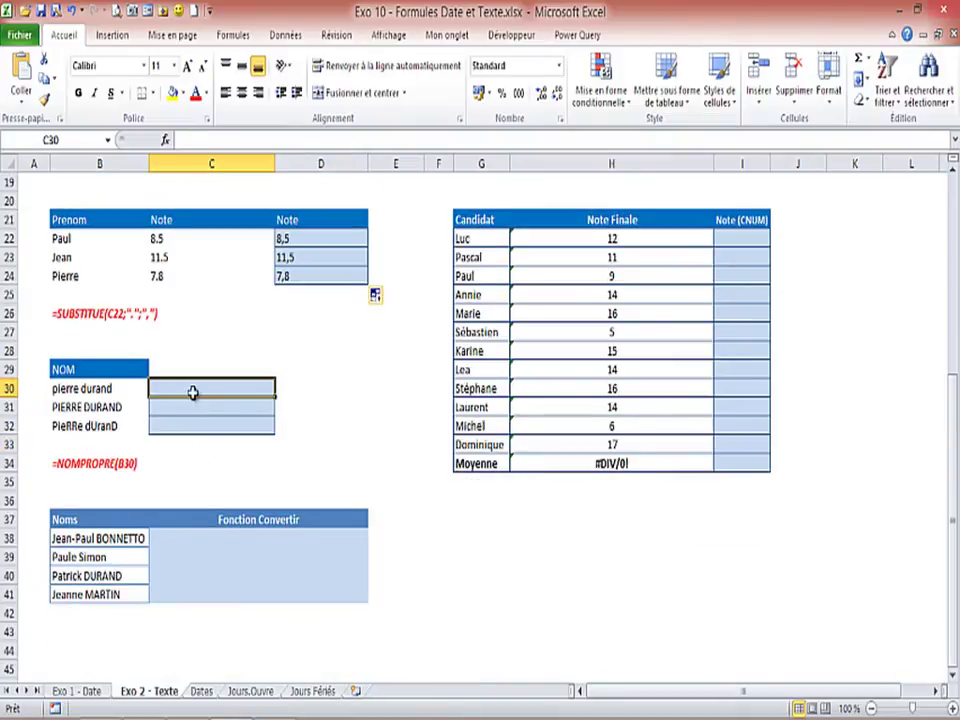
click(94, 406)
click(92, 426)
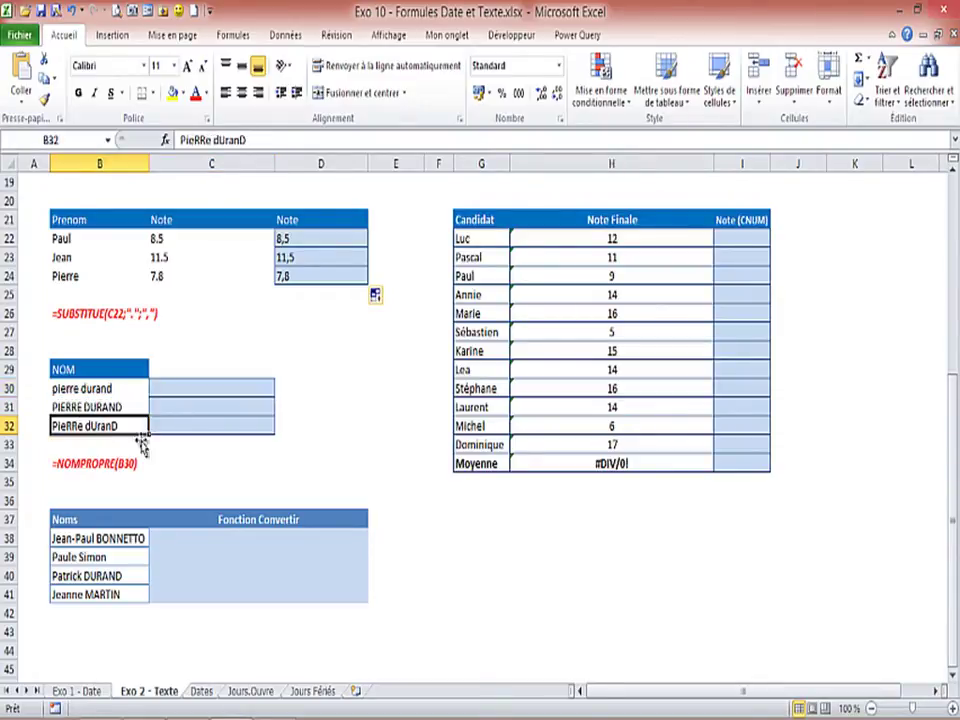
click(197, 386)
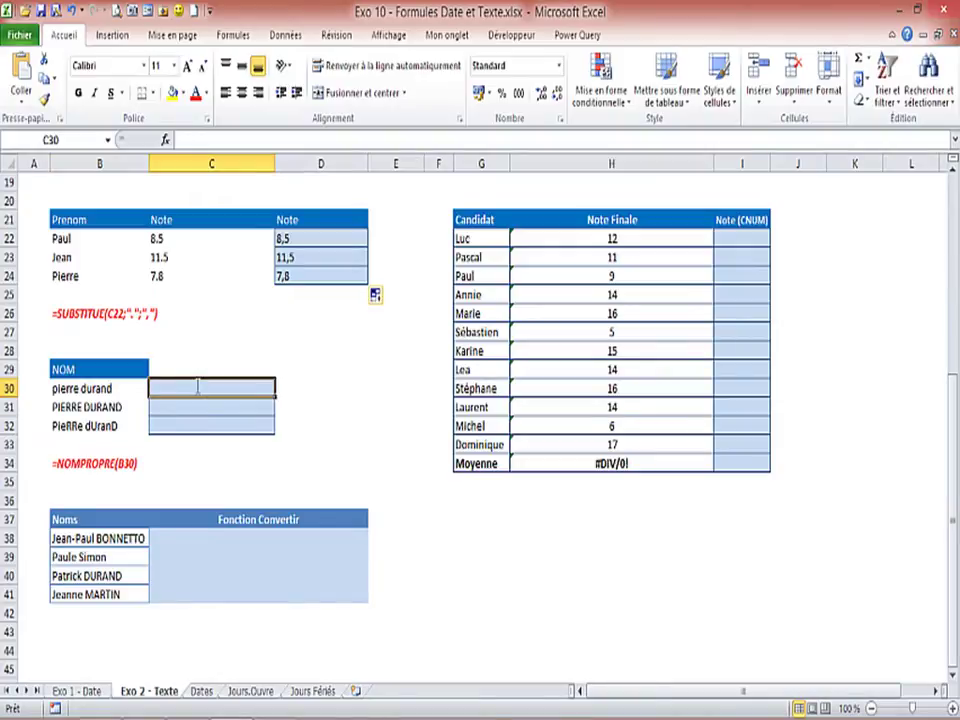
text(=nom)
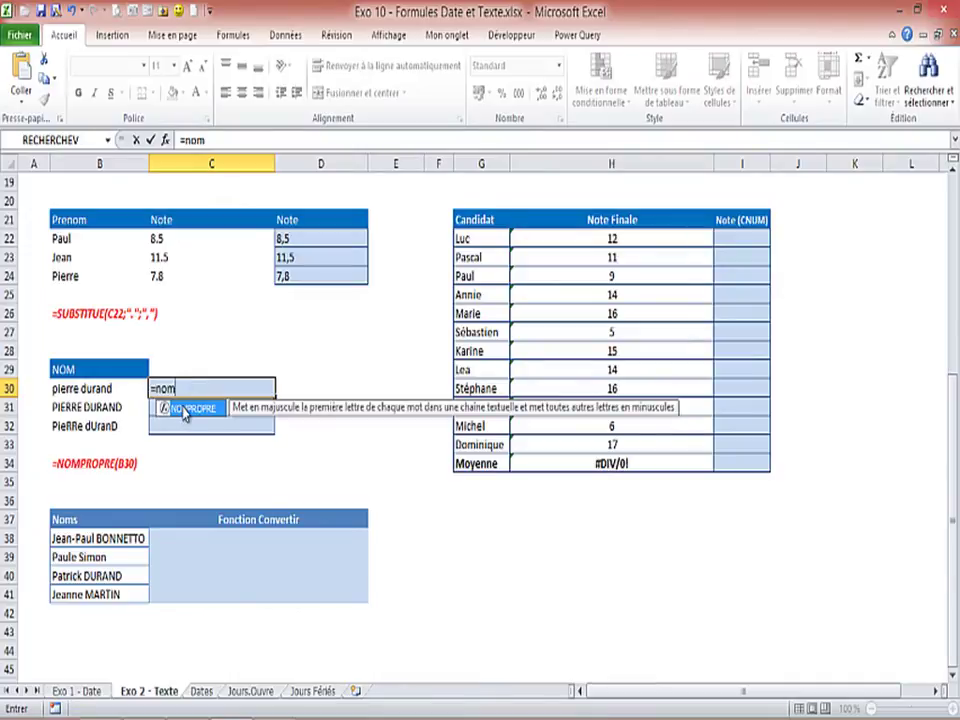
double_click(183, 410)
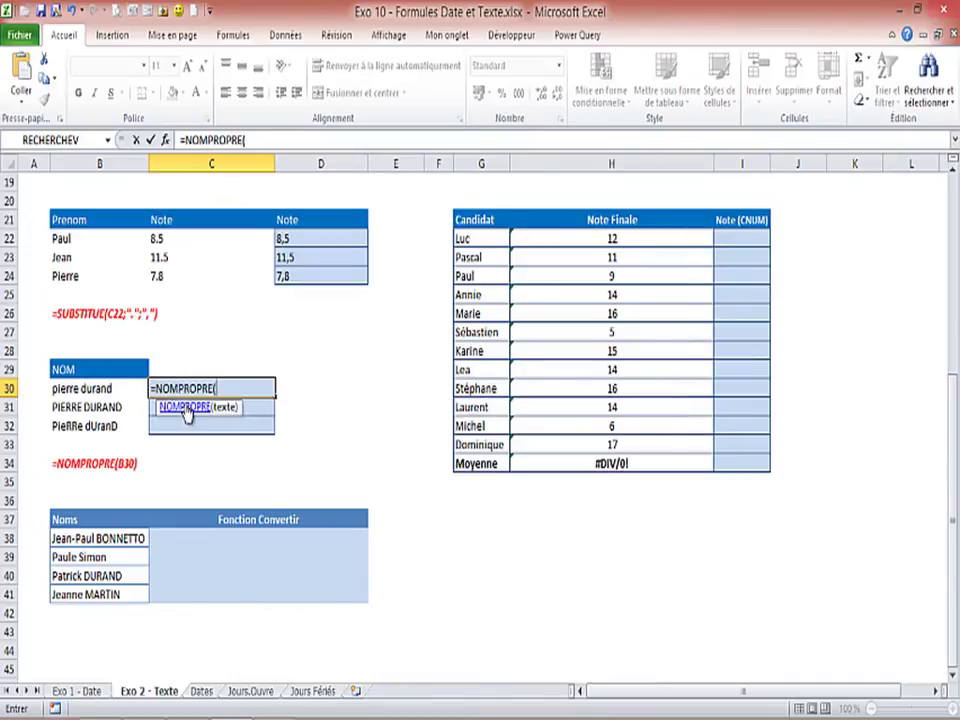
click(100, 388)
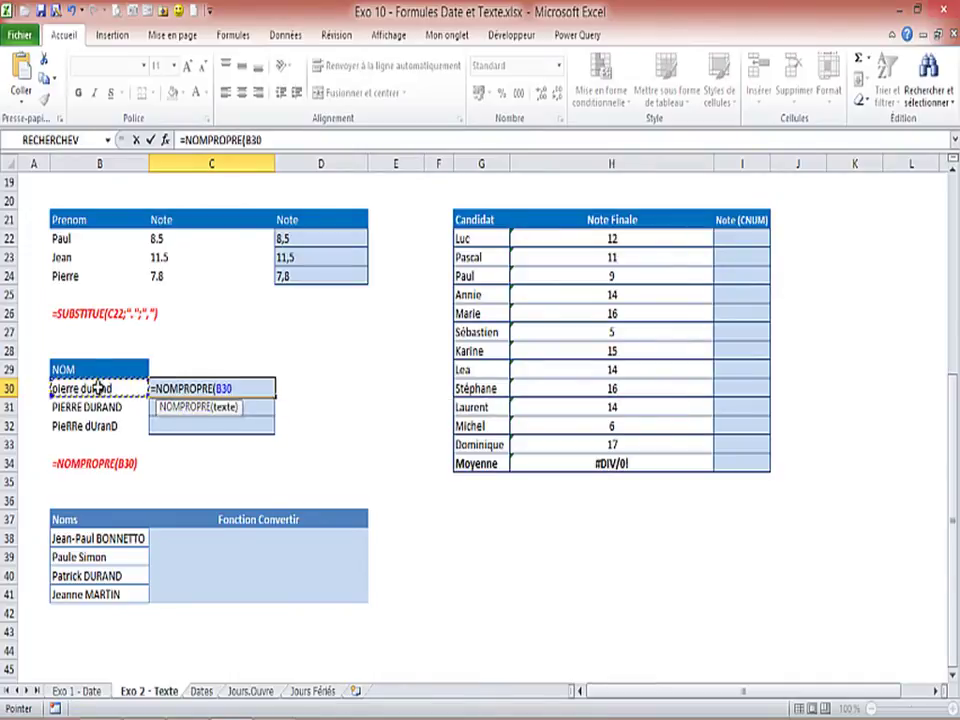
text())
key(Return)
- Copy the NOMPROPRE formula from C30 down to C32 and check the formula in C31
click(193, 388)
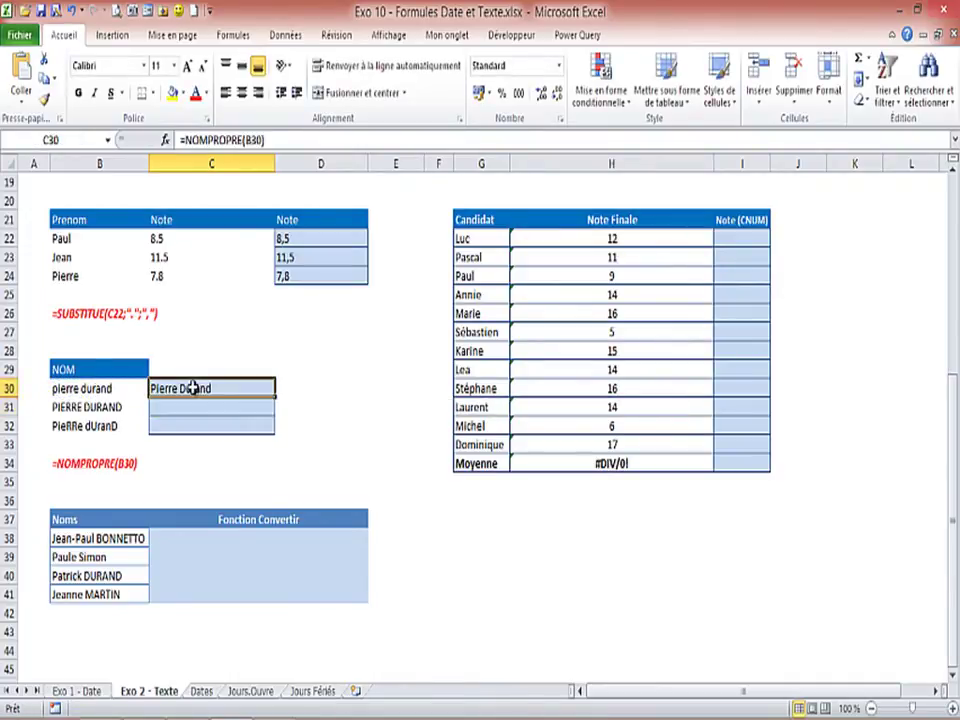
drag(275, 397, 278, 438)
click(208, 405)
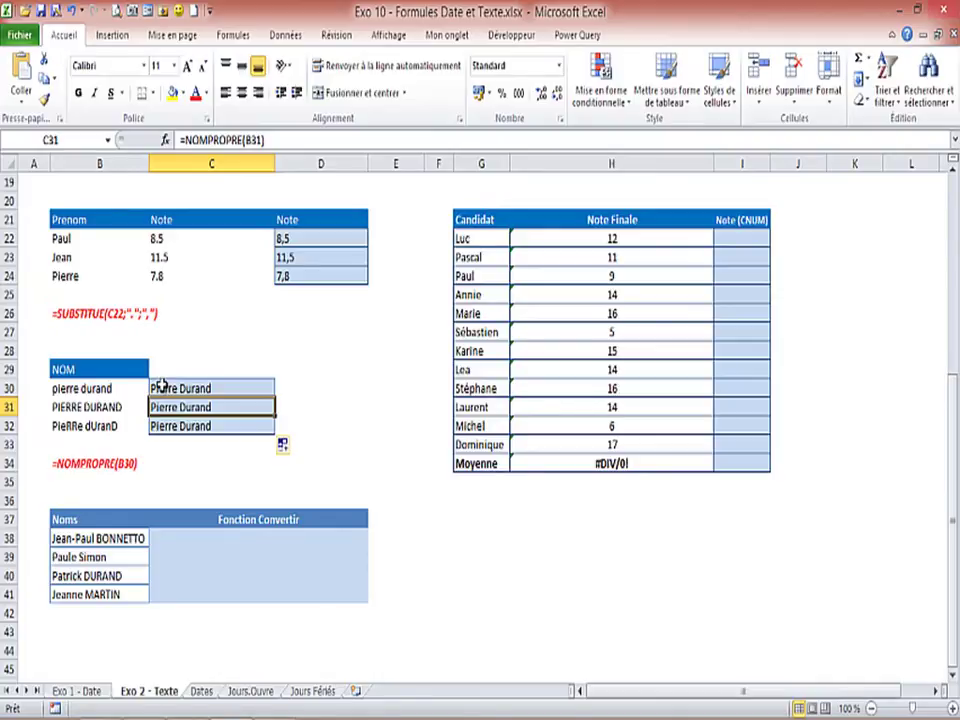
- Examine the full names in B38:B41 and review the text function examples in the table at C6:C11
click(72, 542)
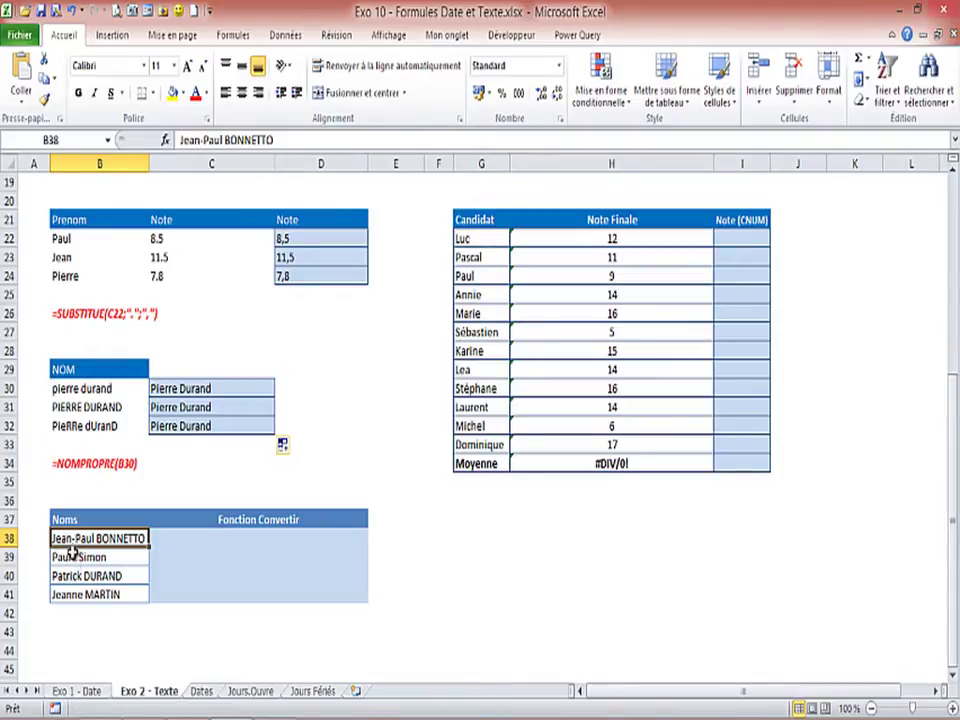
click(75, 553)
click(75, 542)
click(87, 595)
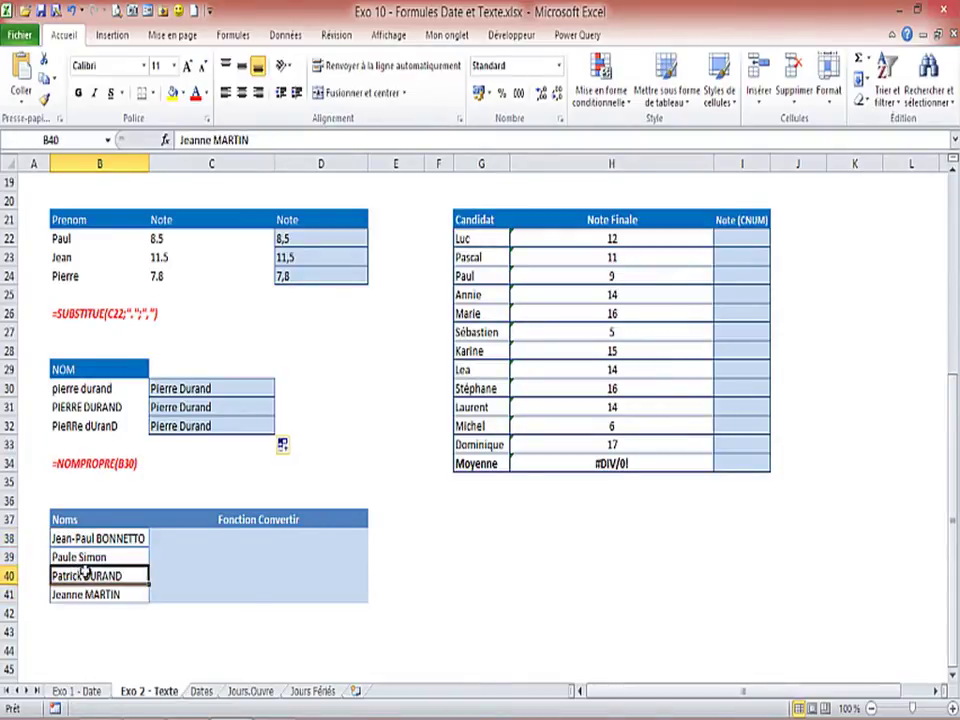
click(62, 557)
click(86, 539)
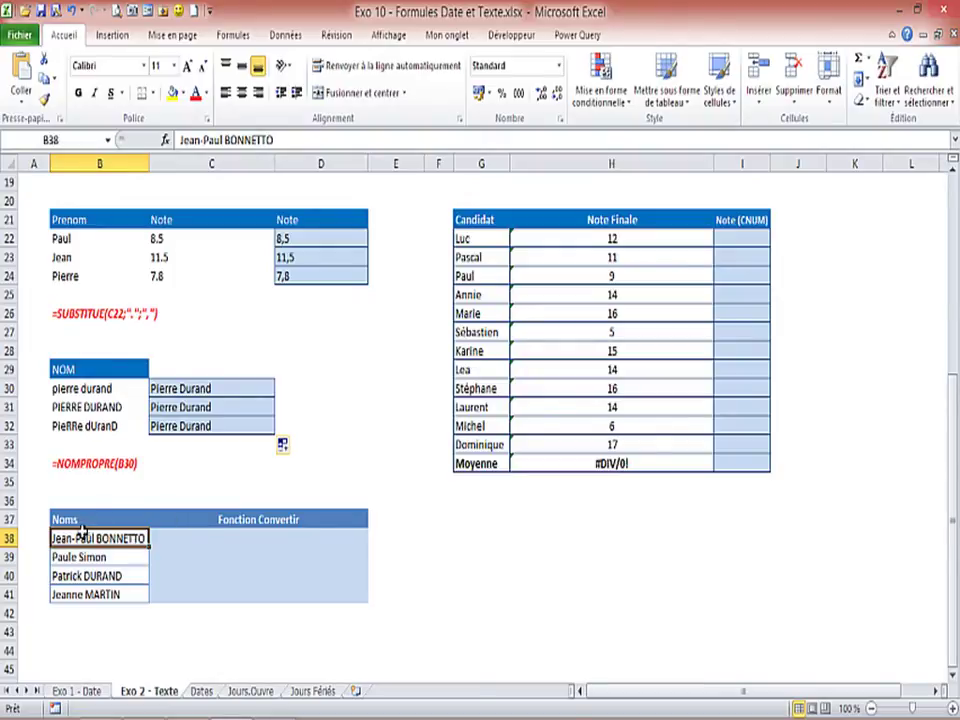
scroll(131, 487, up, 6)
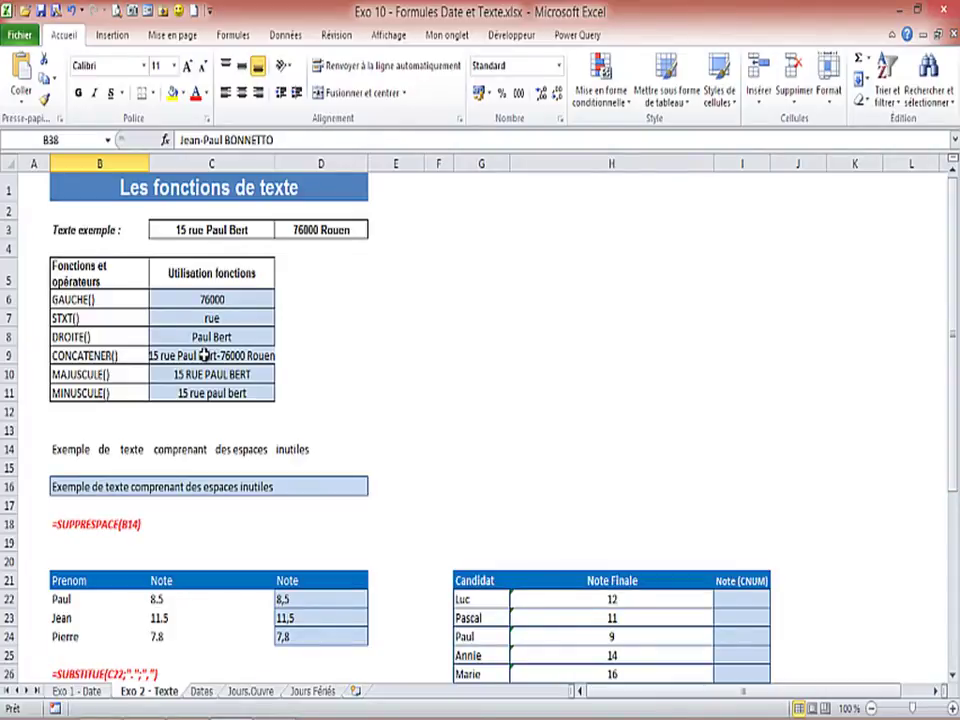
scroll(204, 355, down, 7)
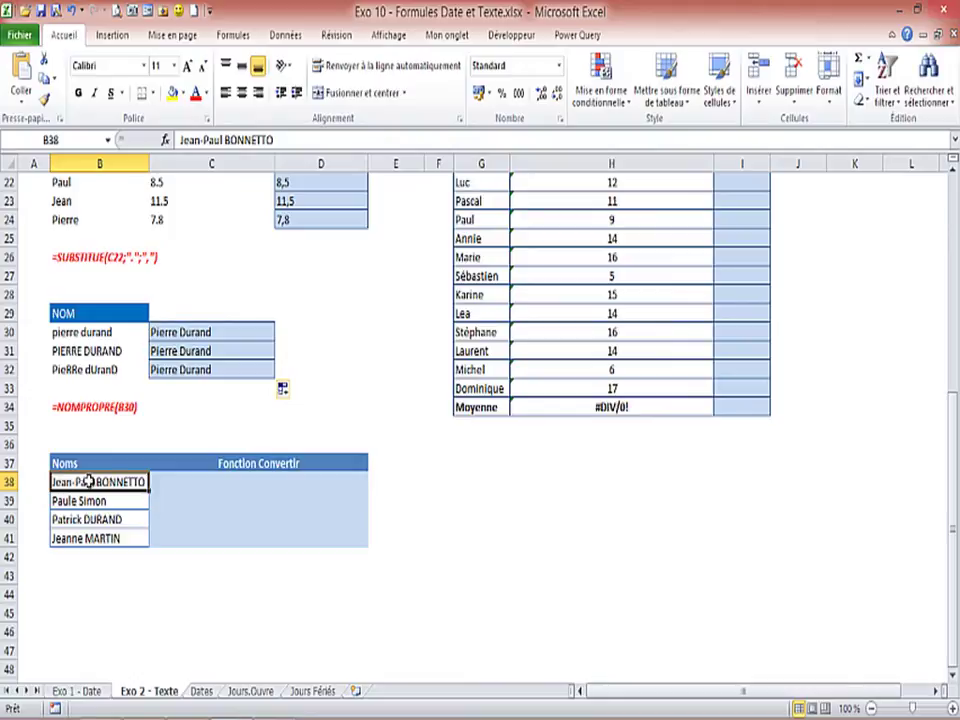
- Start the Convertir wizard on the names in B38:B41 as Délimité data, with Espace as the only separator
drag(89, 482, 84, 535)
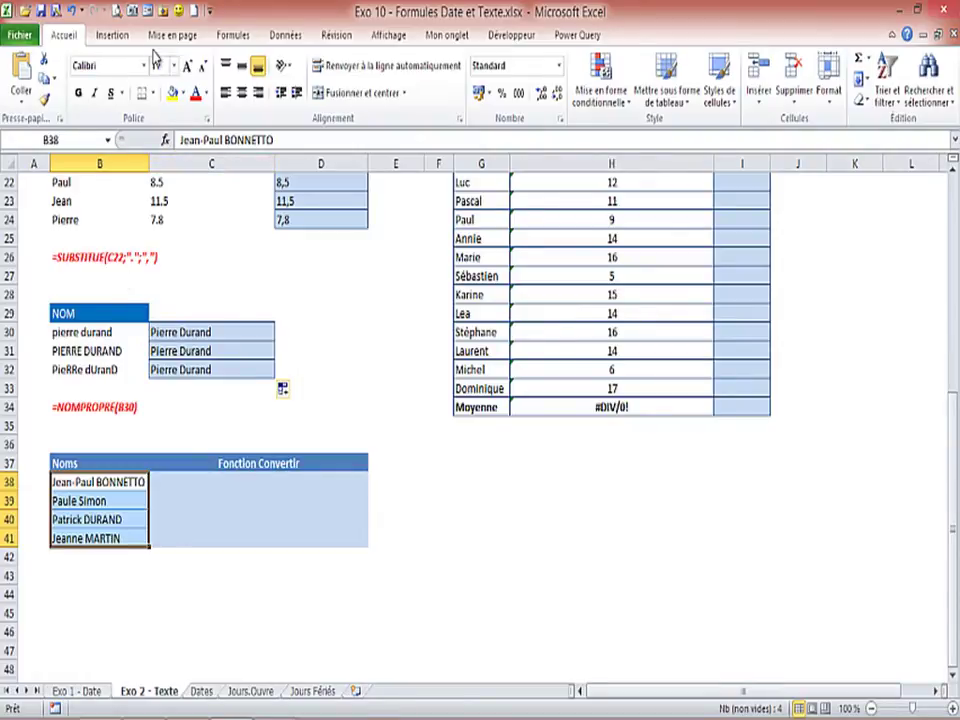
click(284, 36)
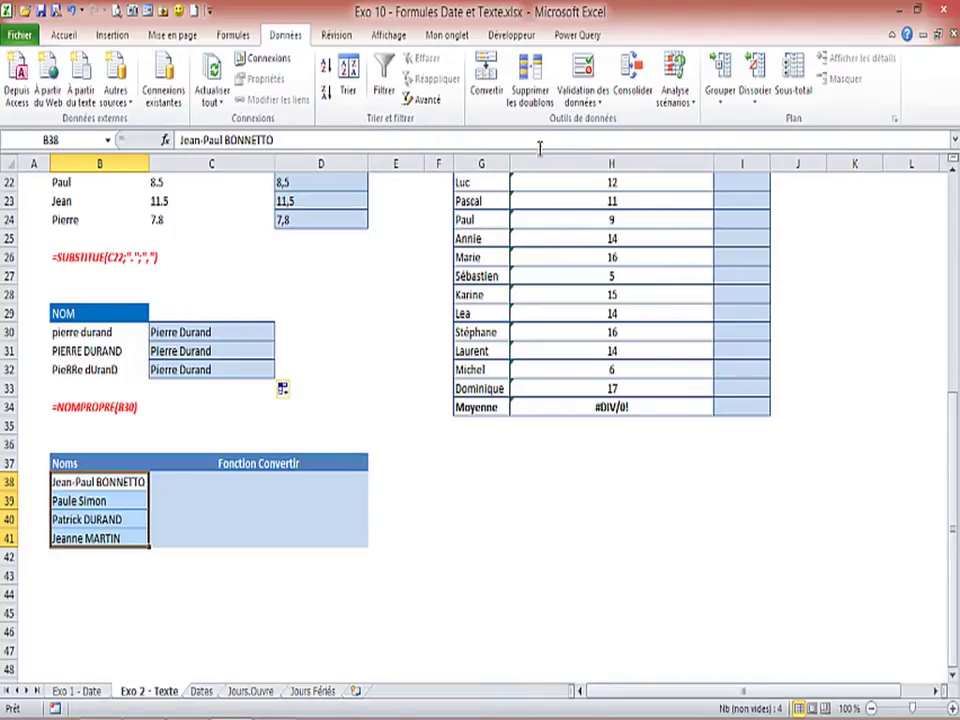
click(487, 75)
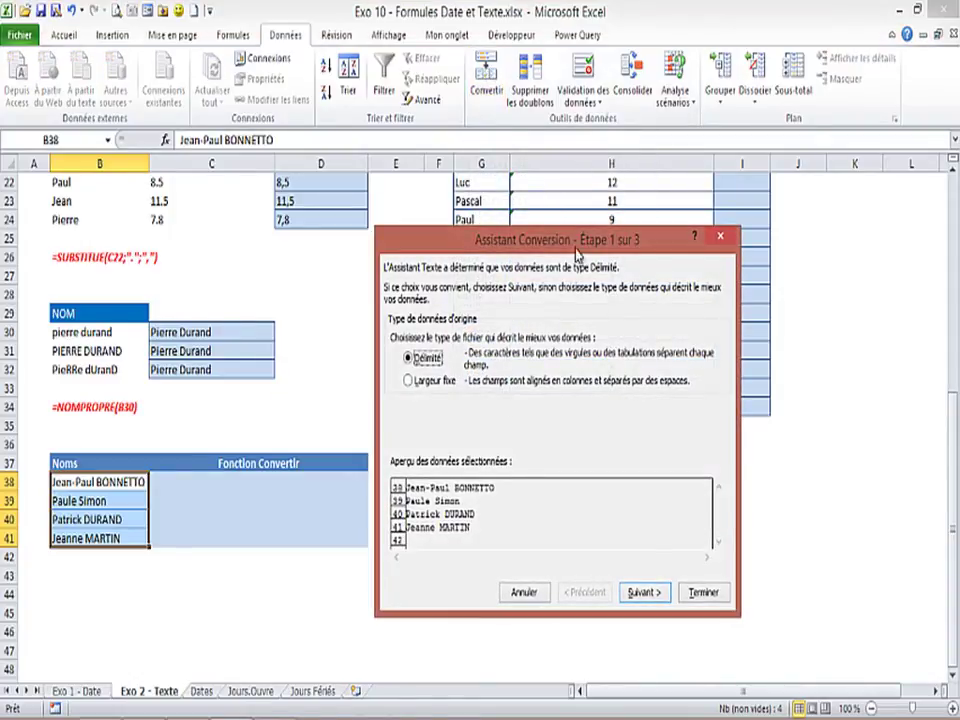
drag(575, 252, 492, 260)
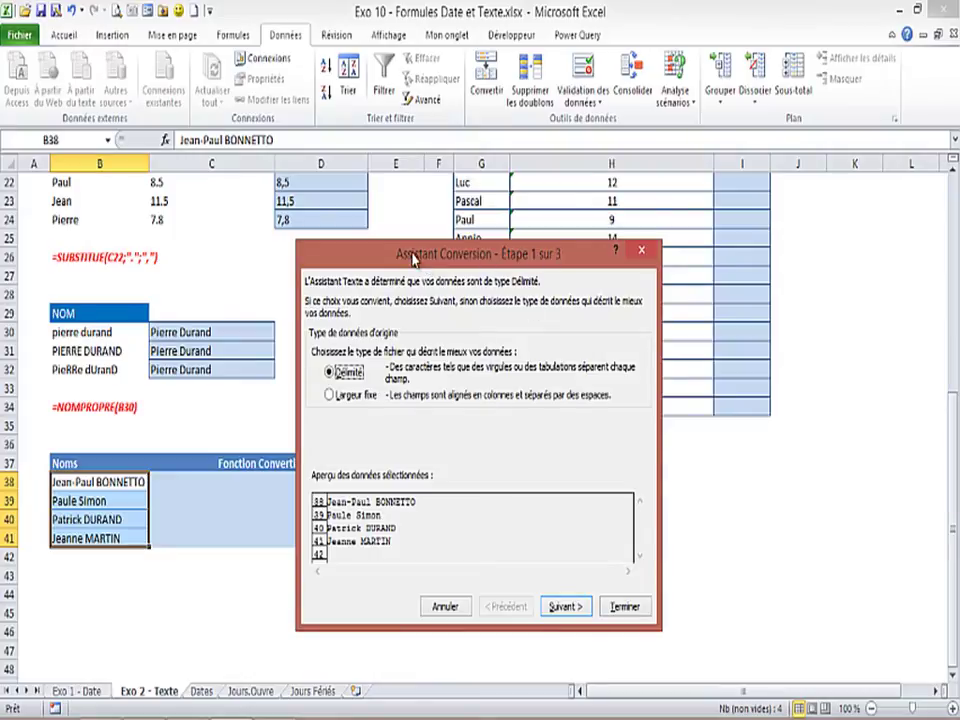
click(565, 608)
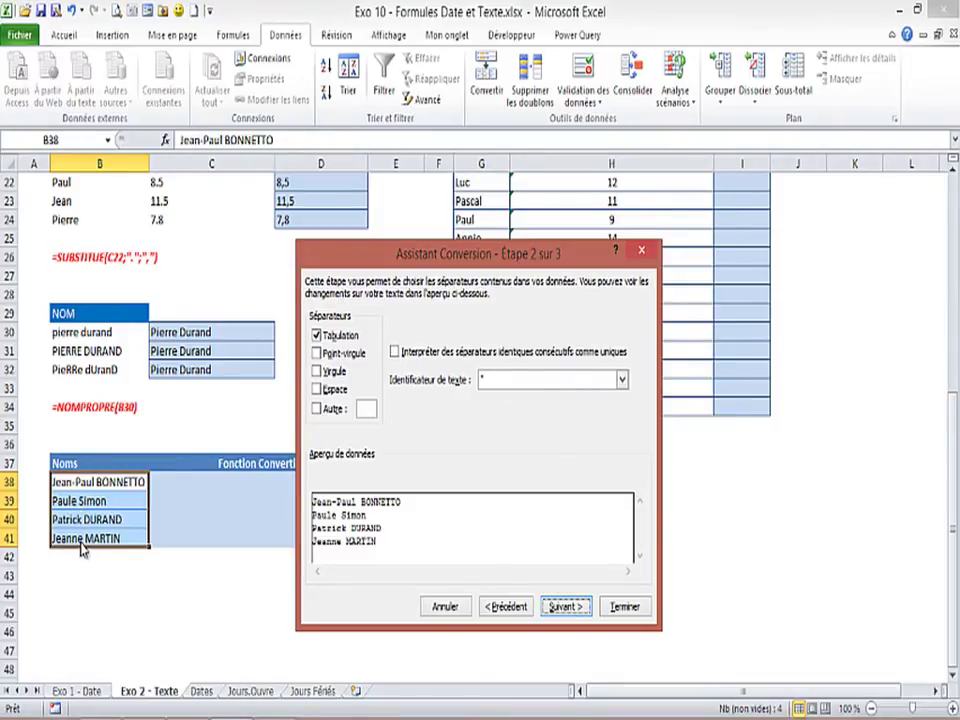
click(317, 390)
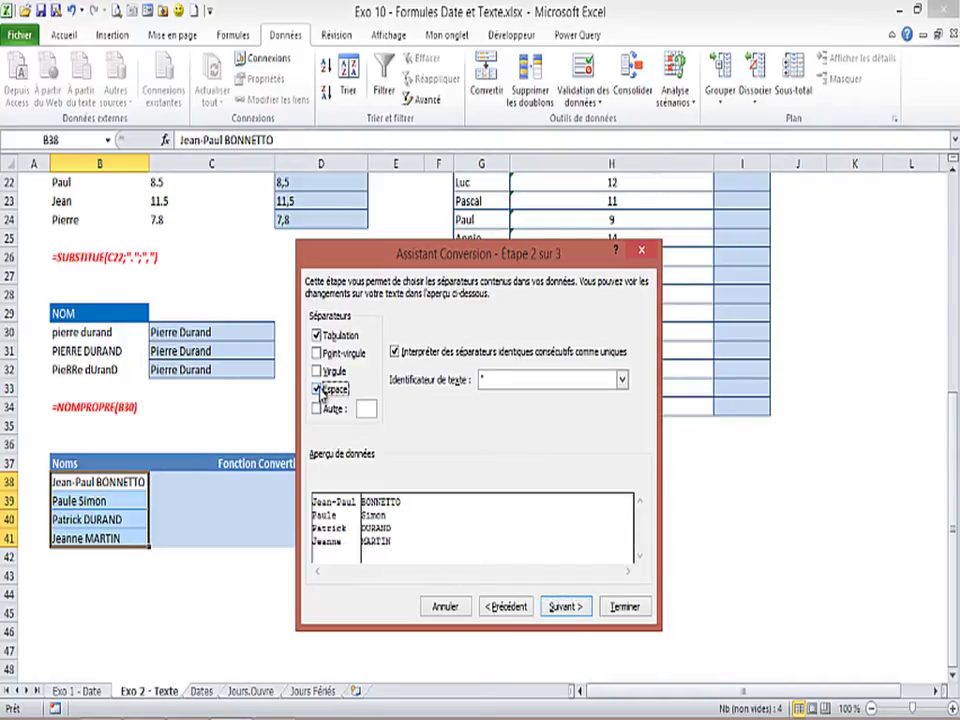
click(316, 335)
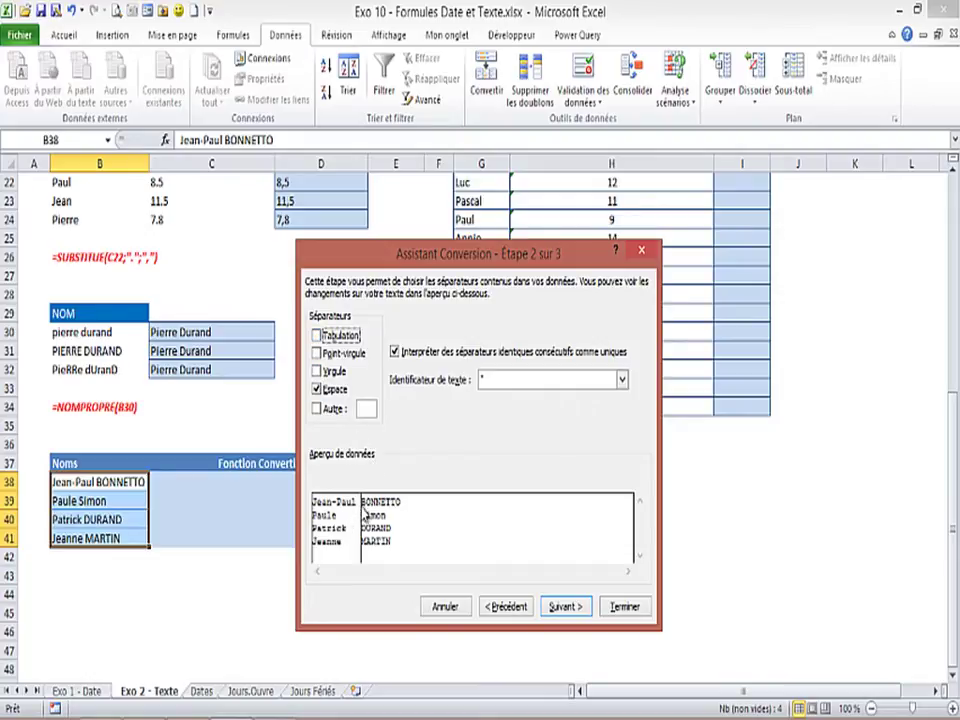
click(317, 390)
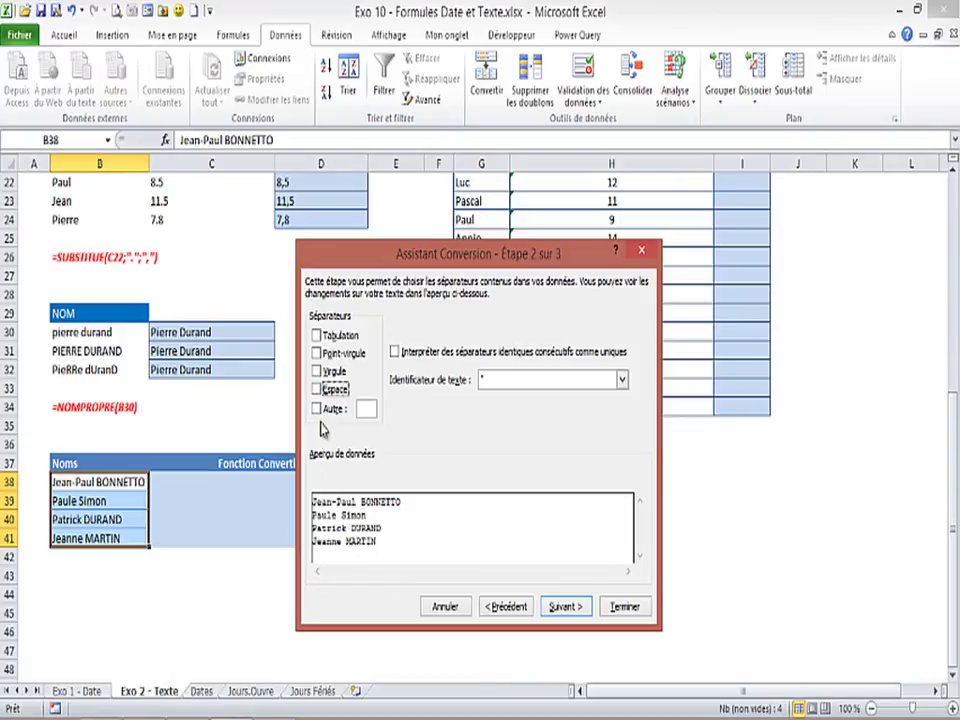
click(317, 390)
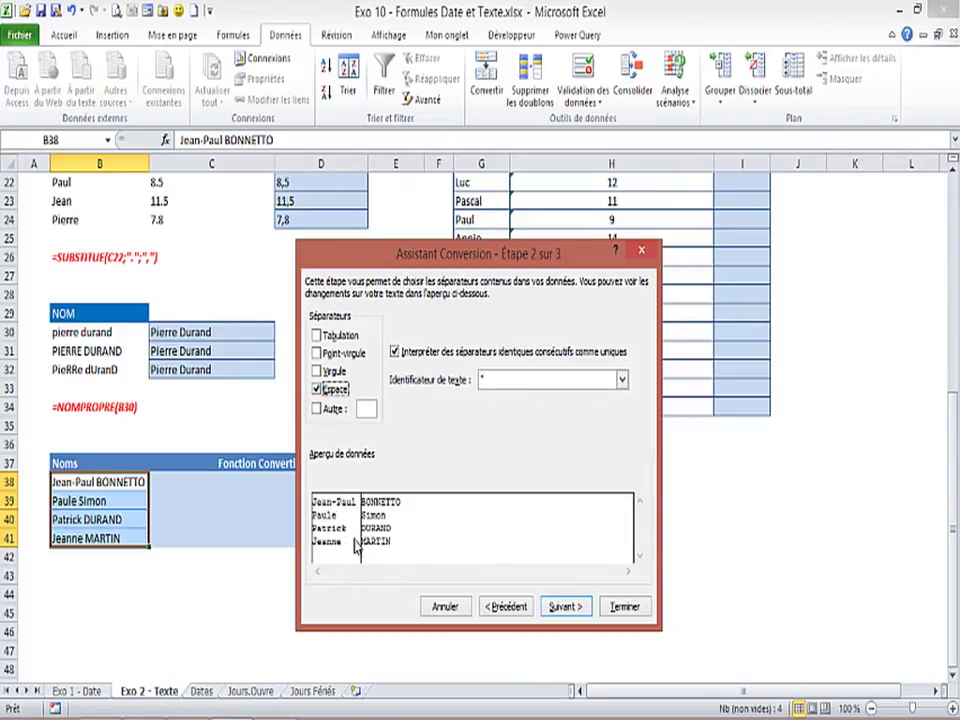
- Set the conversion destination to C38 and finish splitting the names, accepting replacement of the destination cells' contents
click(563, 606)
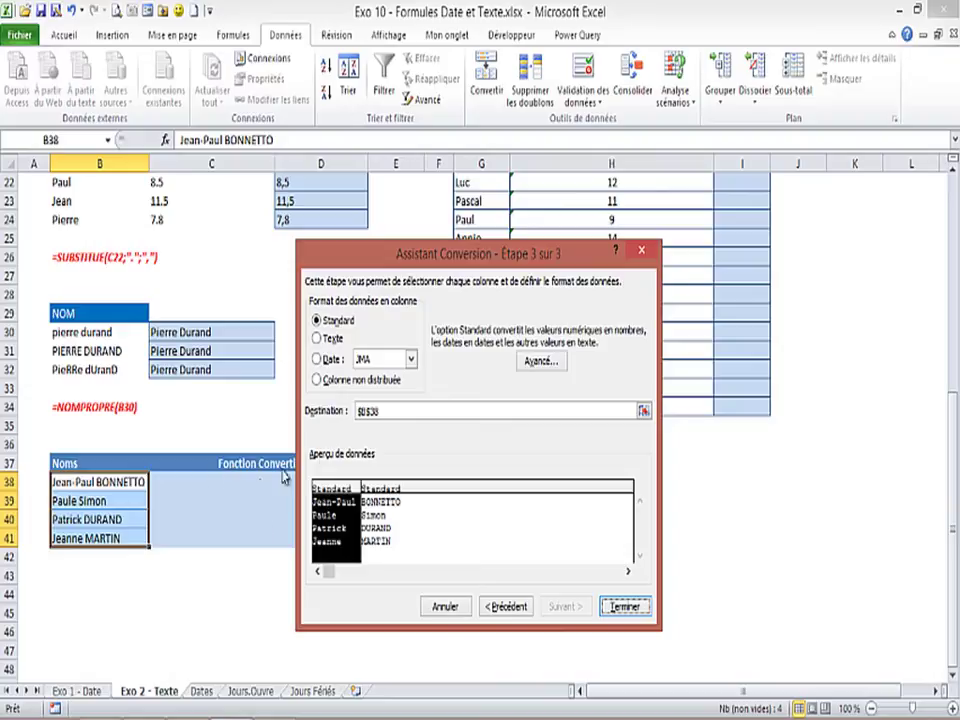
click(367, 410)
drag(404, 409, 345, 408)
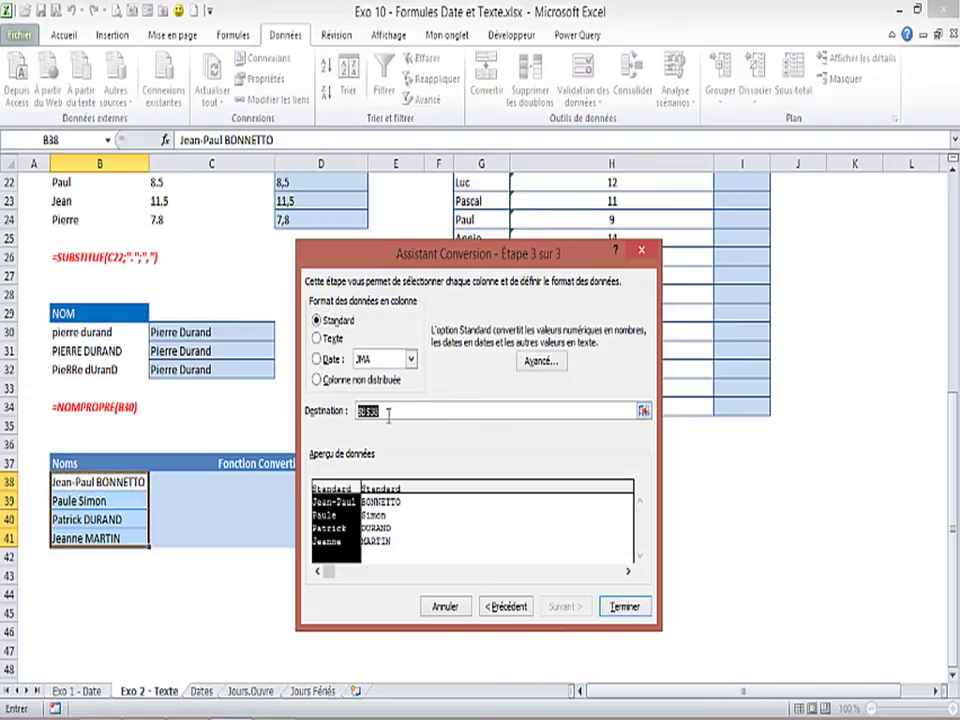
key(BackSpace)
click(181, 481)
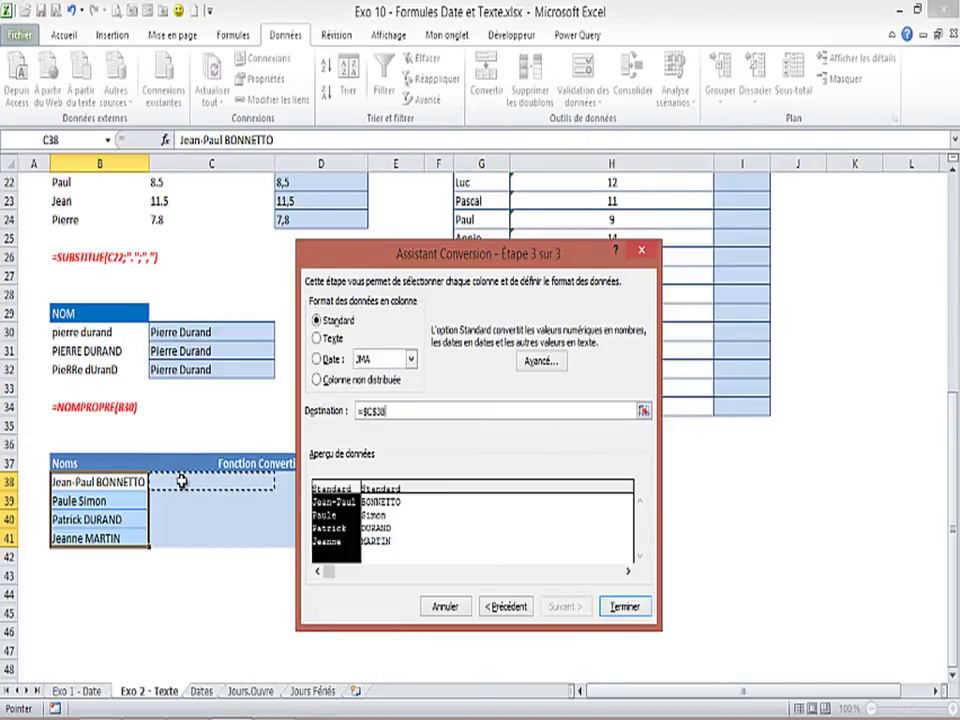
click(628, 610)
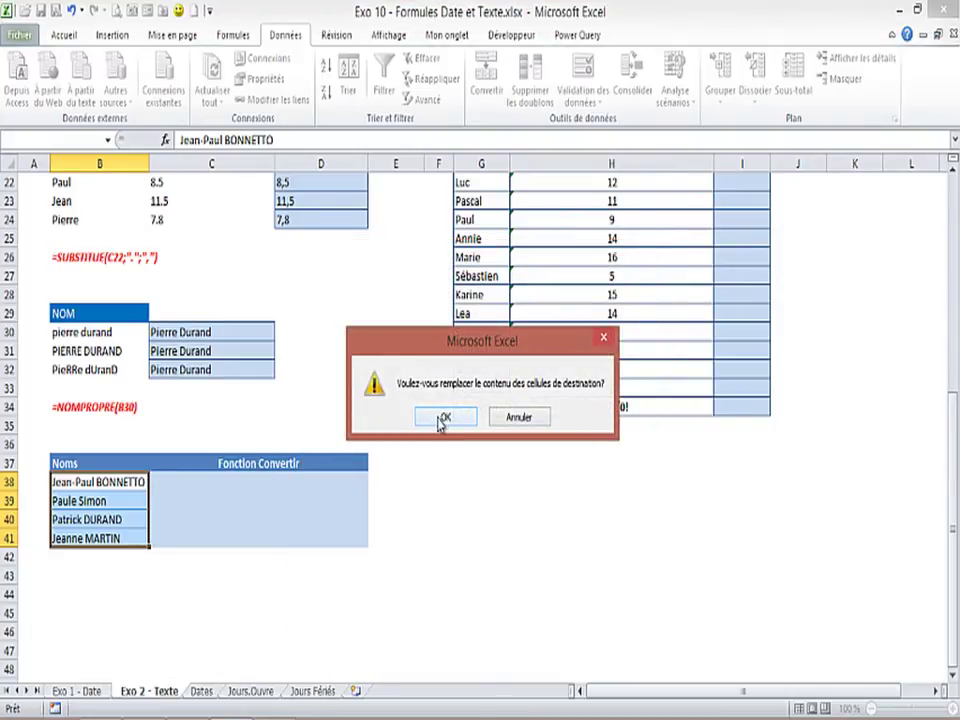
click(442, 419)
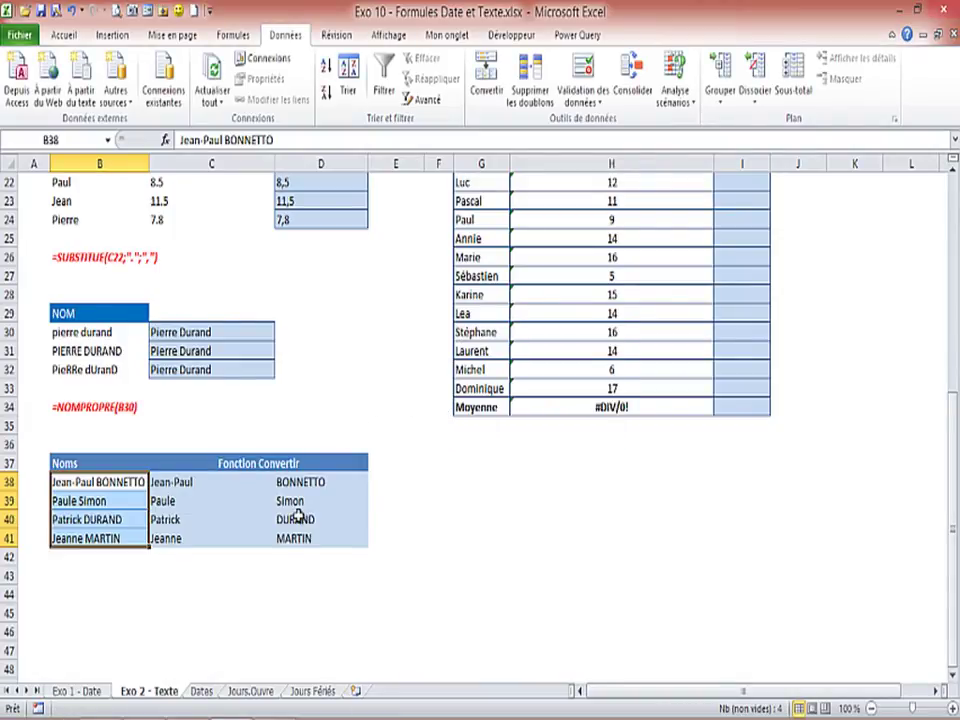
- Check the separated first names in C38:C41 and last names in D38:D41
click(177, 483)
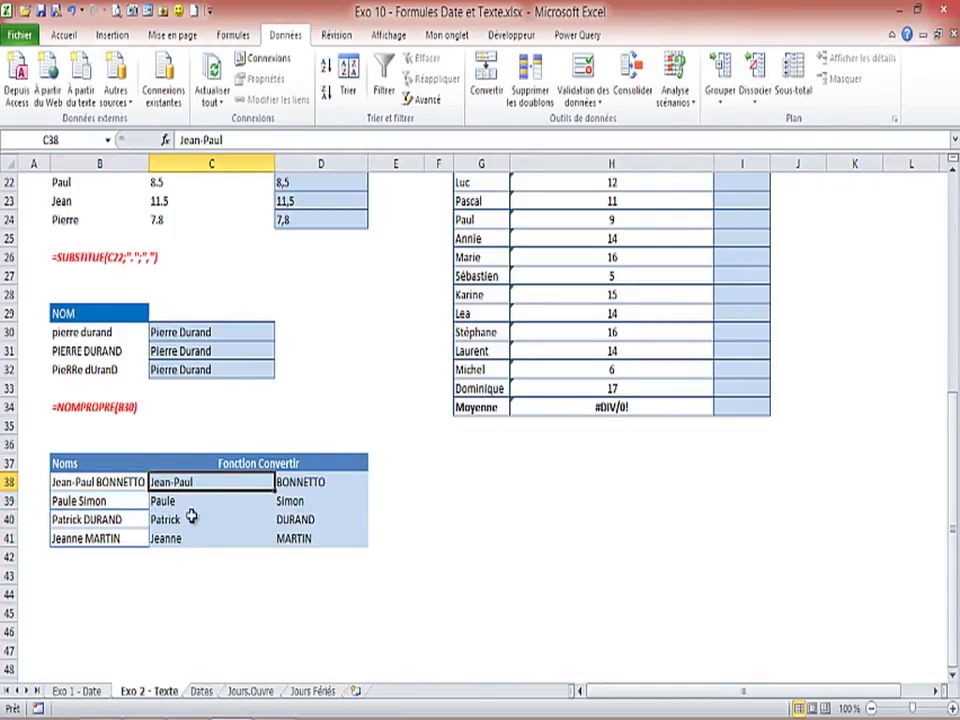
drag(171, 500, 175, 540)
click(300, 500)
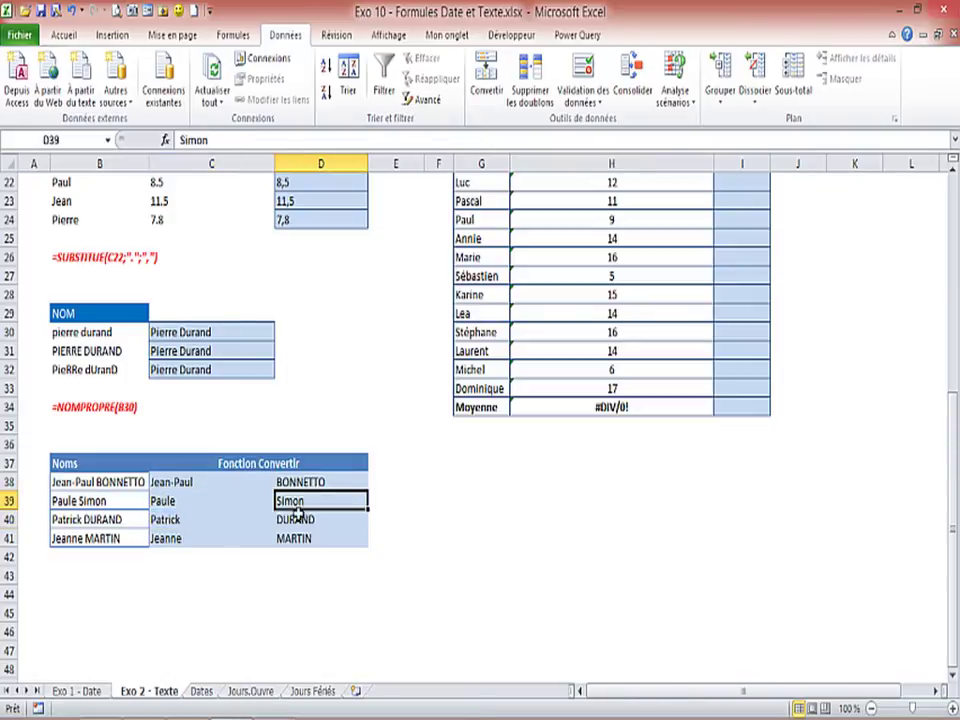
click(300, 519)
click(306, 538)
click(296, 484)
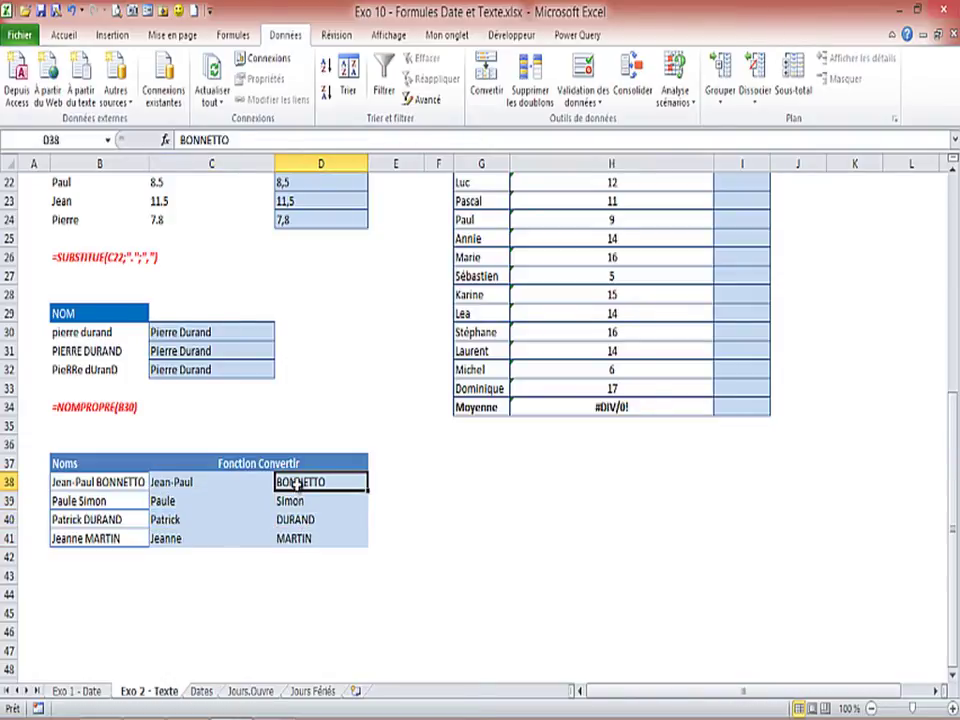
click(182, 482)
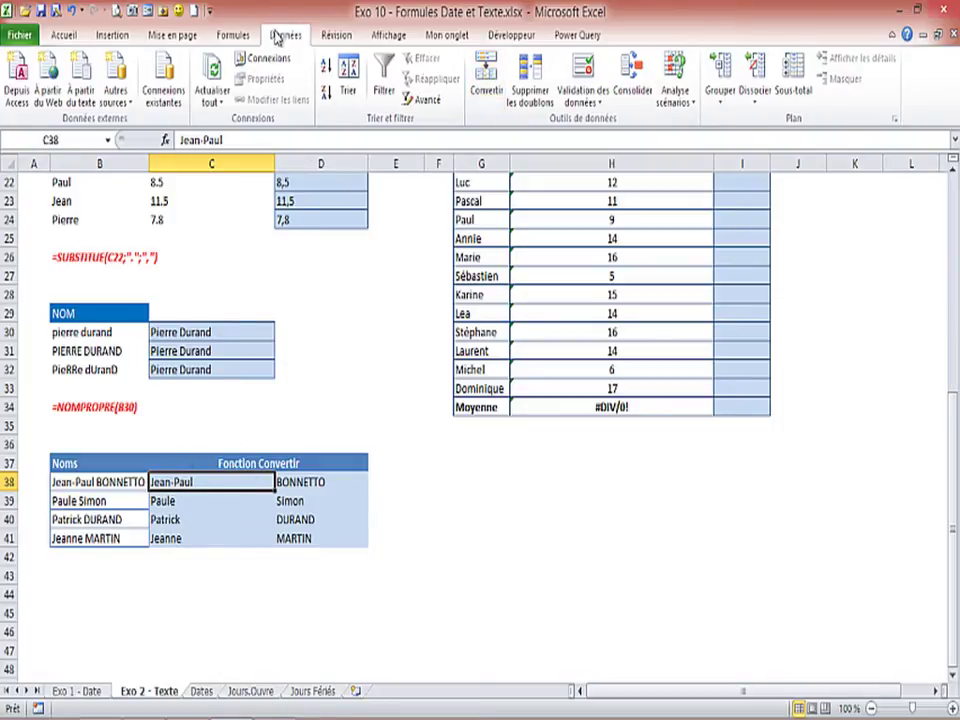
- Examine how the Note Finale grades in H22:H33 are stored and which formula calculates the average in H34
scroll(820, 476, up, 2)
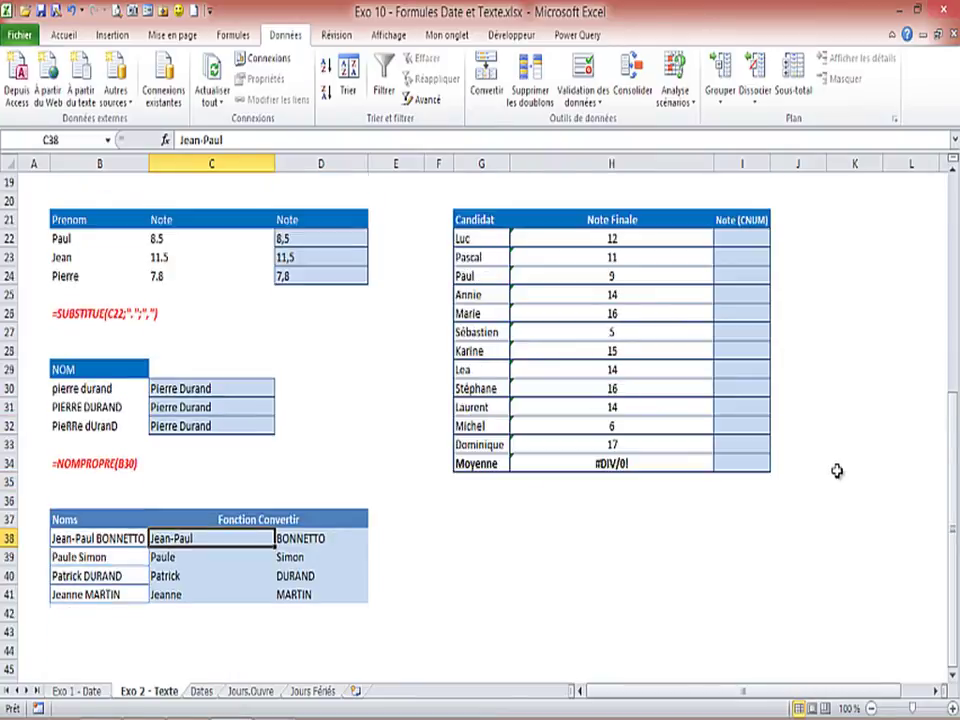
drag(954, 465, 955, 440)
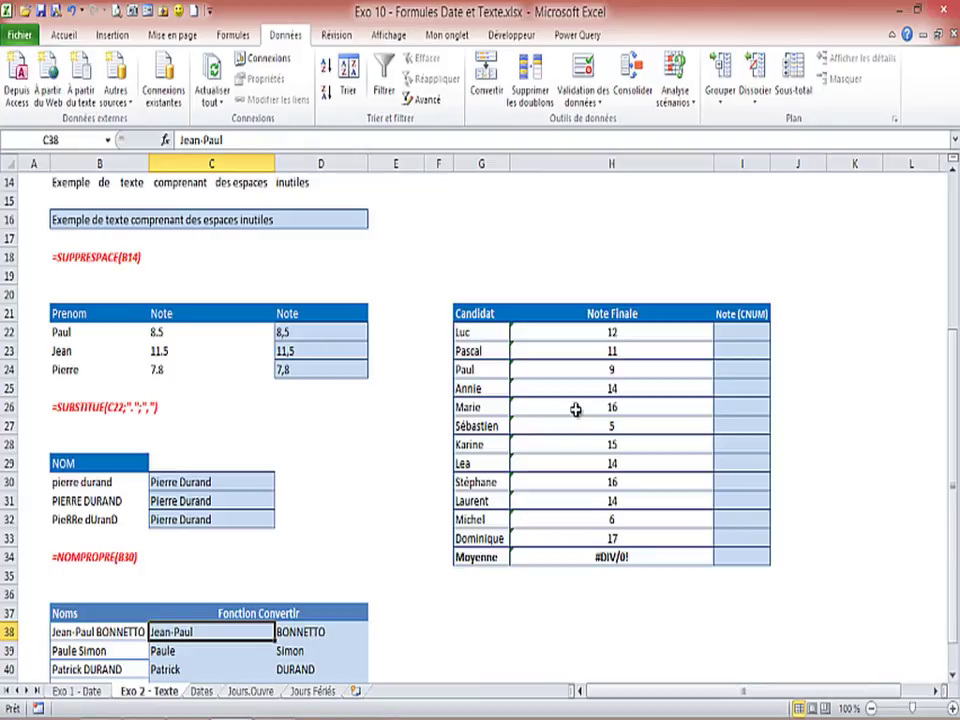
click(612, 354)
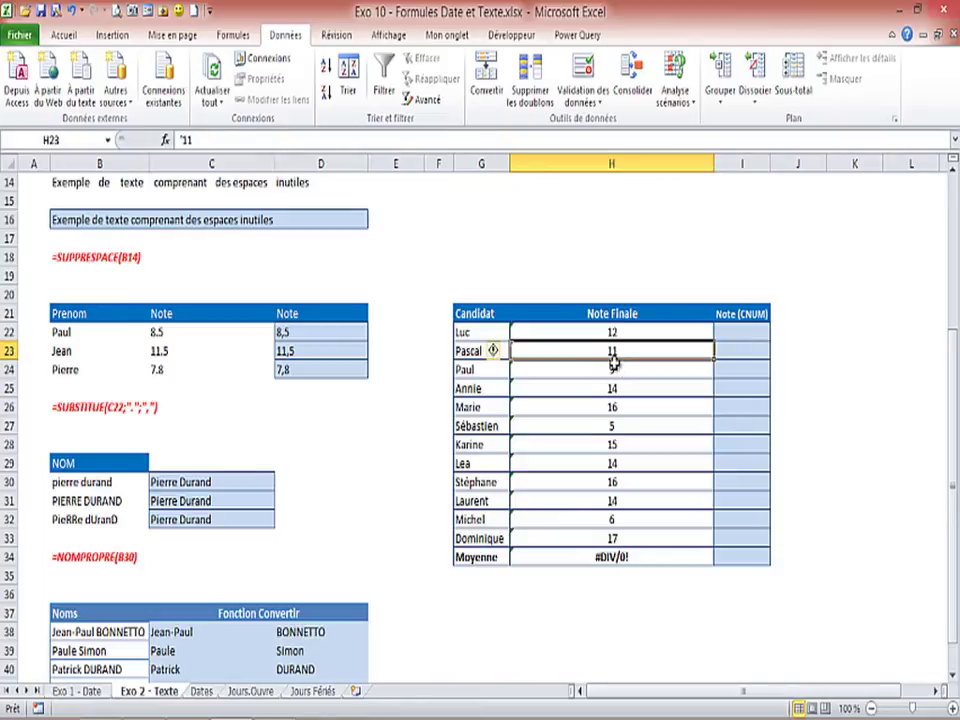
click(615, 561)
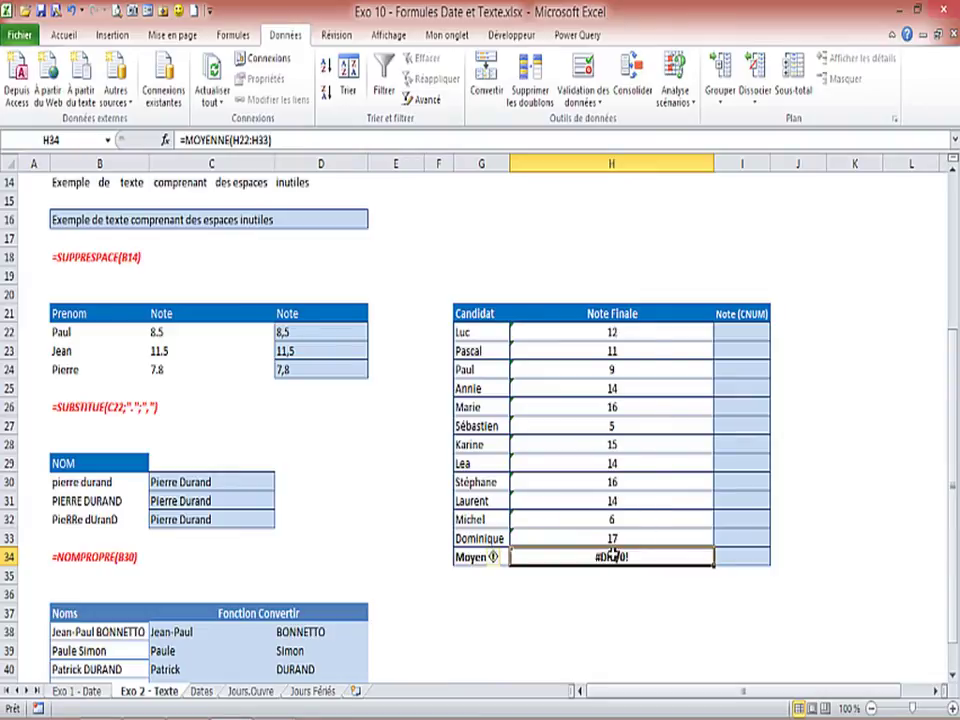
click(613, 464)
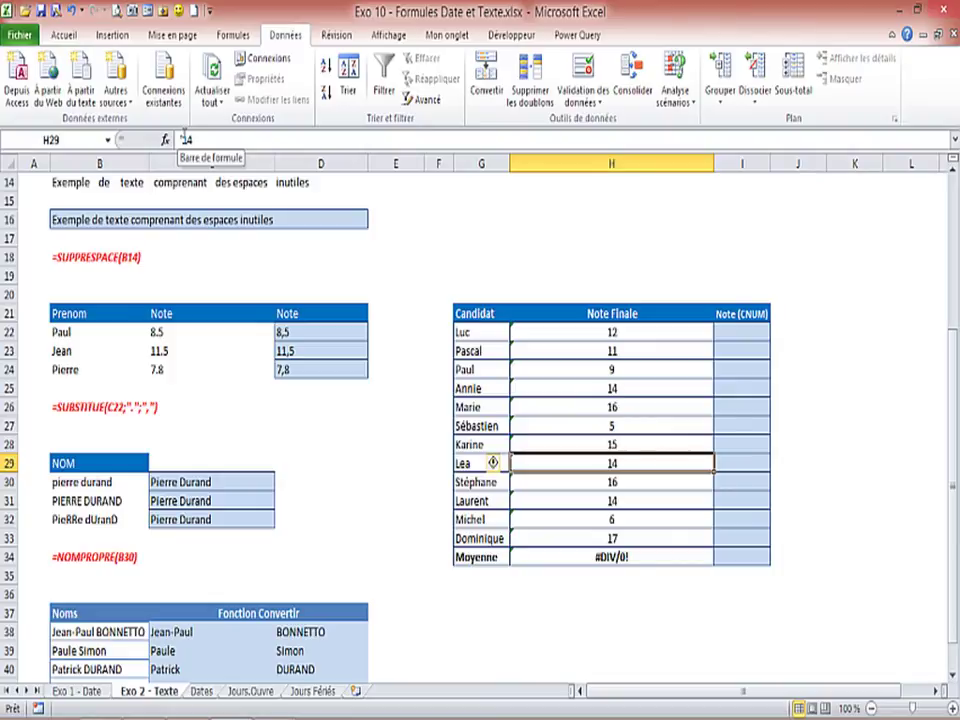
click(611, 405)
click(609, 333)
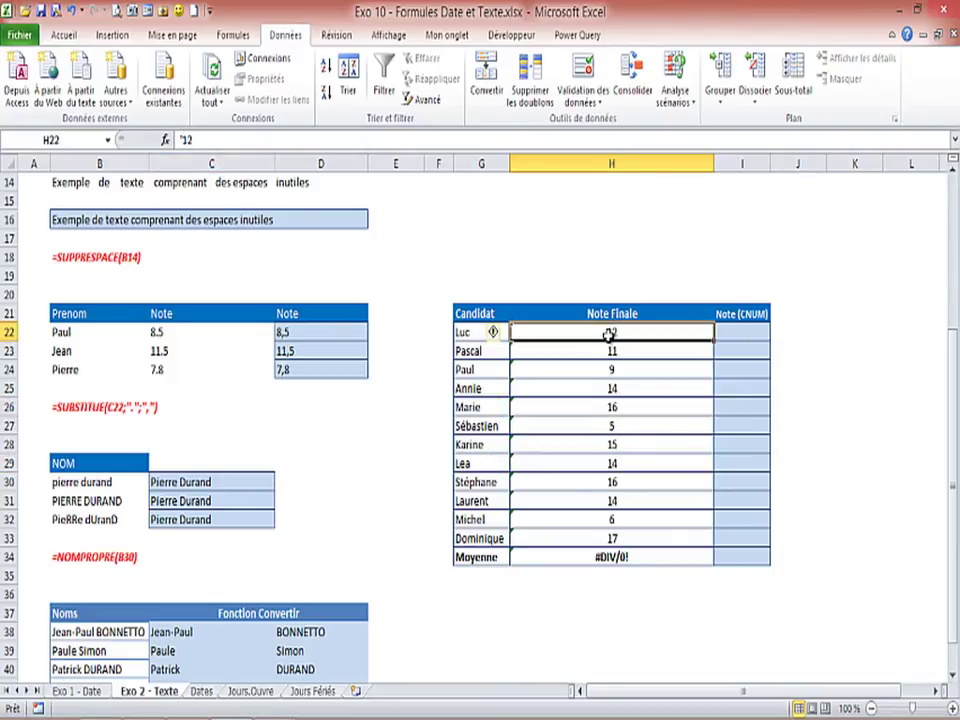
- Enter the formula =CNUM(H22) in I22 to convert the first Note Finale grade to a number
click(736, 335)
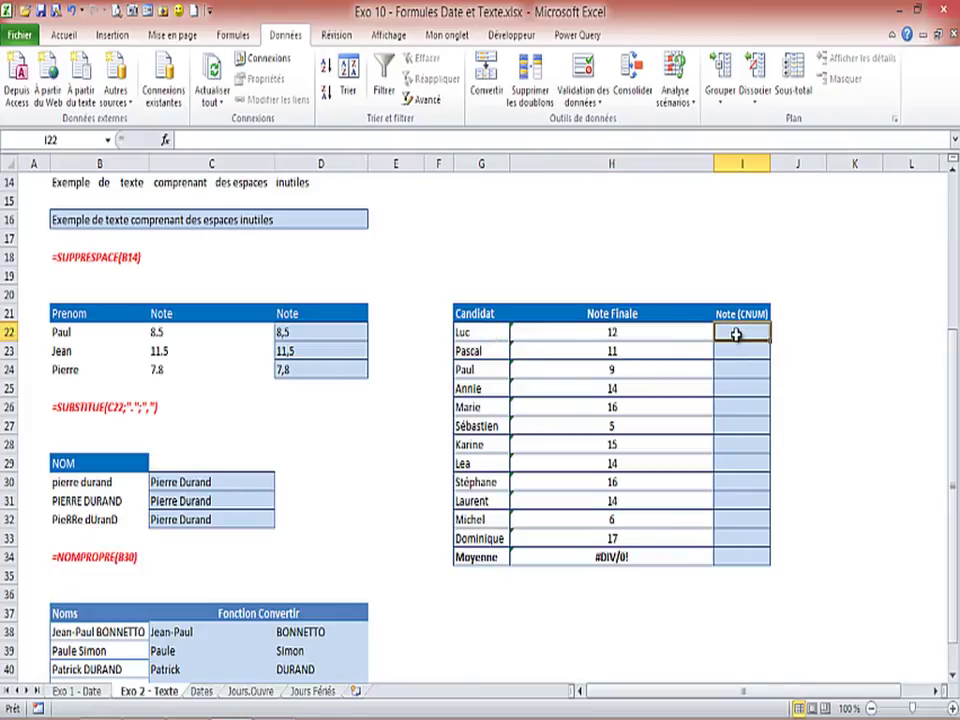
text(=n)
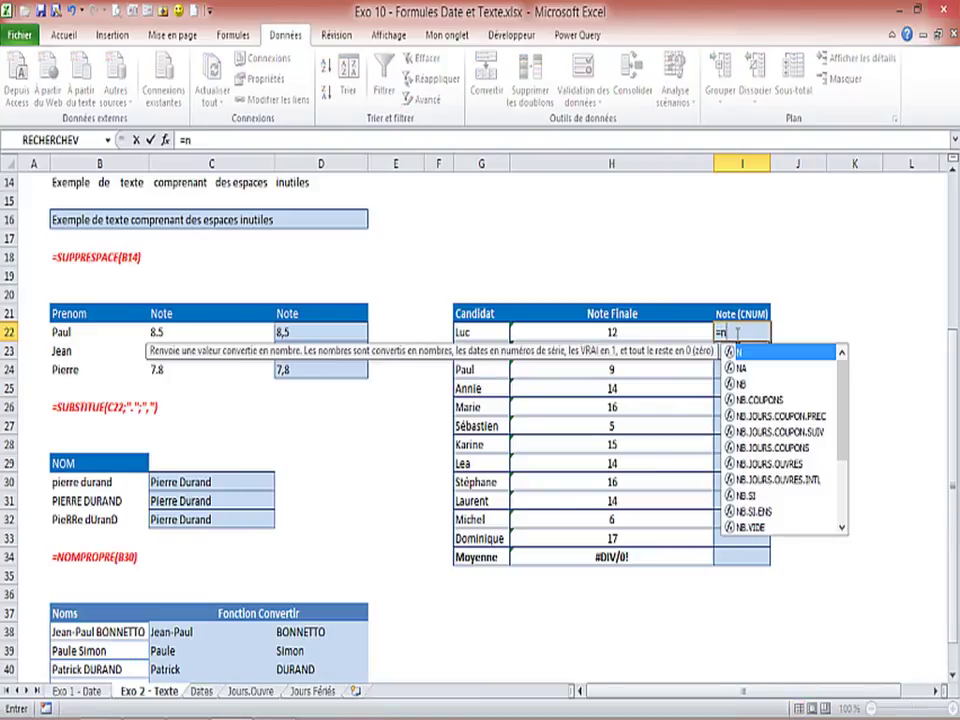
key(BackSpace)
text(cnu)
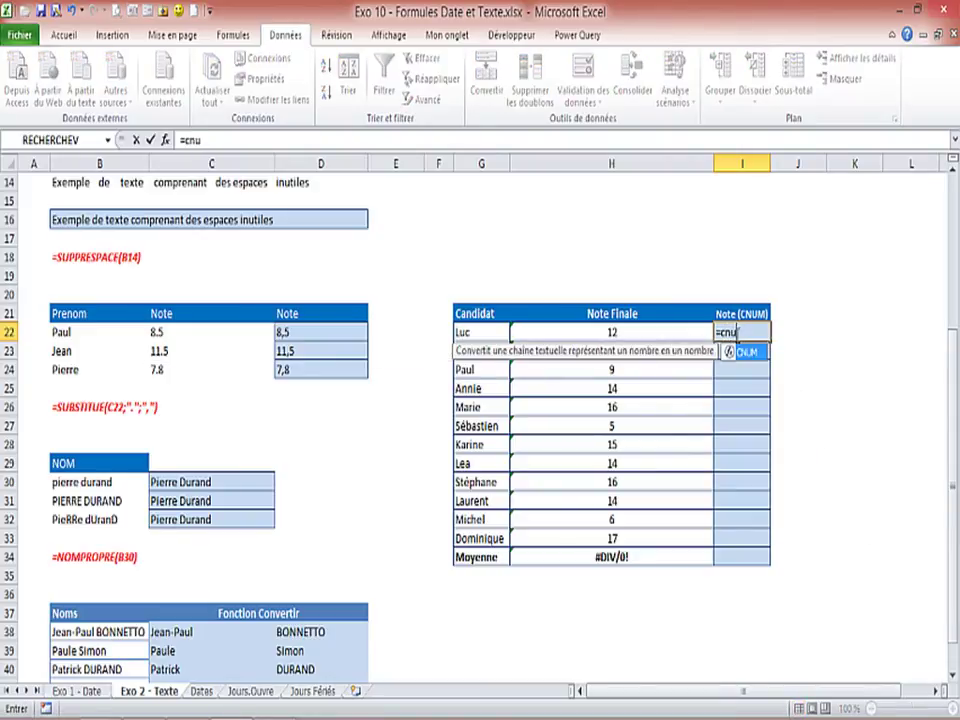
text(ù)
key(BackSpace)
text(m)
double_click(729, 356)
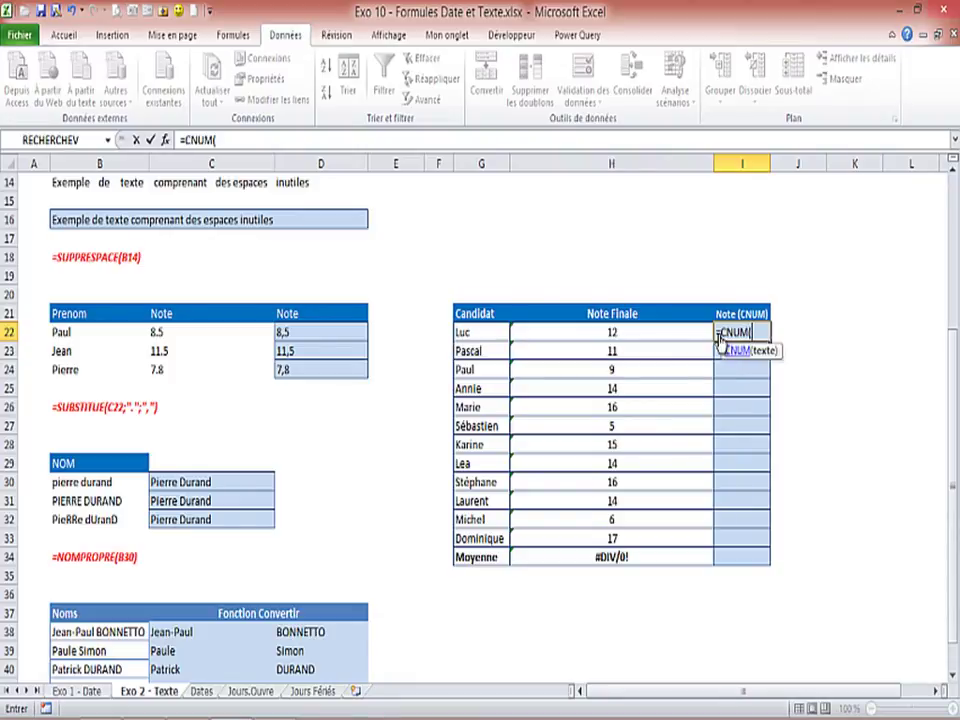
click(166, 141)
drag(408, 348, 328, 374)
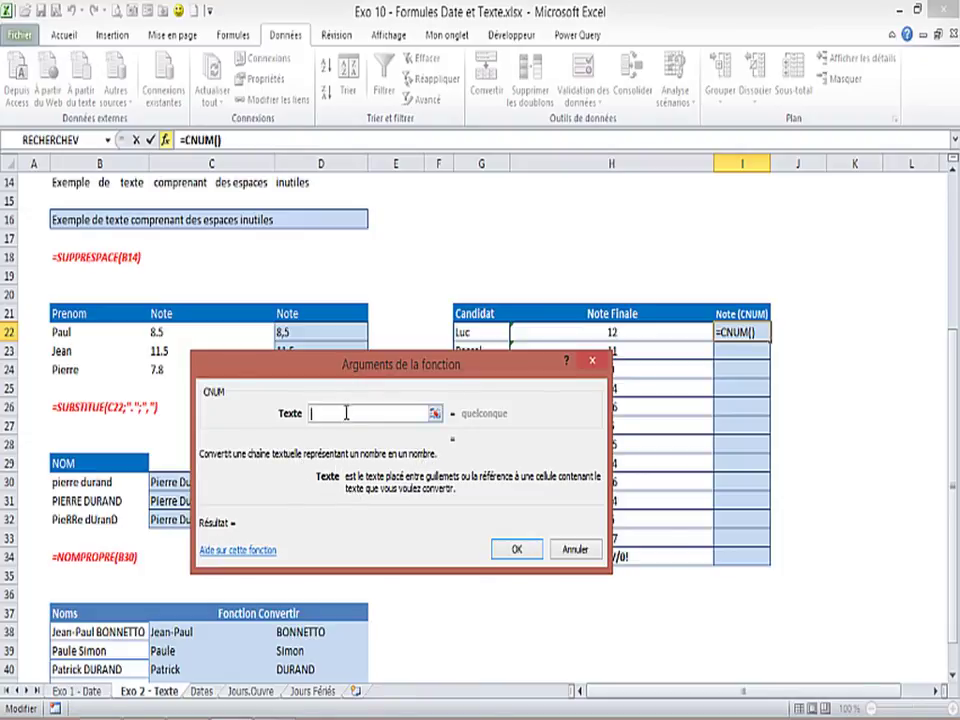
click(597, 332)
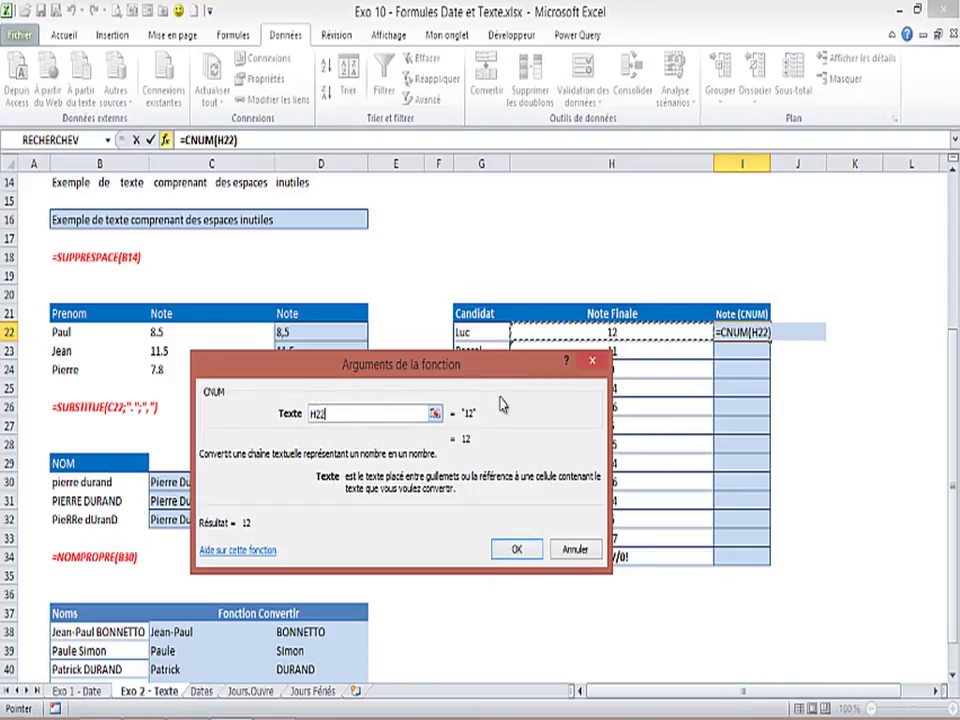
click(514, 550)
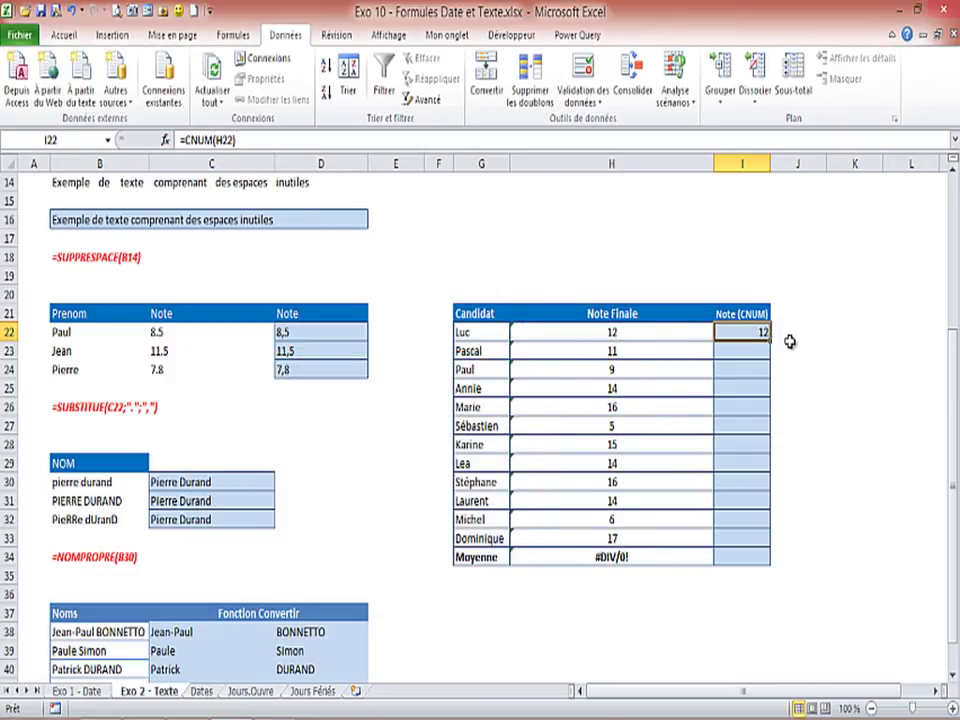
- Copy the CNUM formula from I22 down to I33 and check the copied formulas in the Note (CNUM) column
drag(771, 342, 777, 548)
click(748, 351)
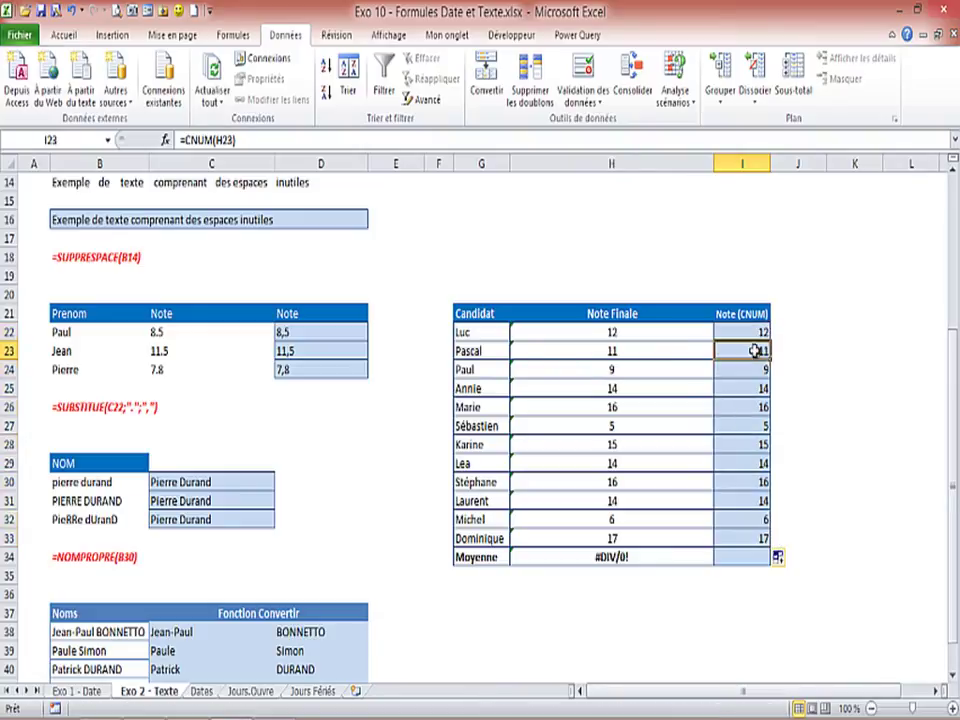
click(750, 407)
click(750, 444)
click(755, 481)
click(755, 500)
click(755, 425)
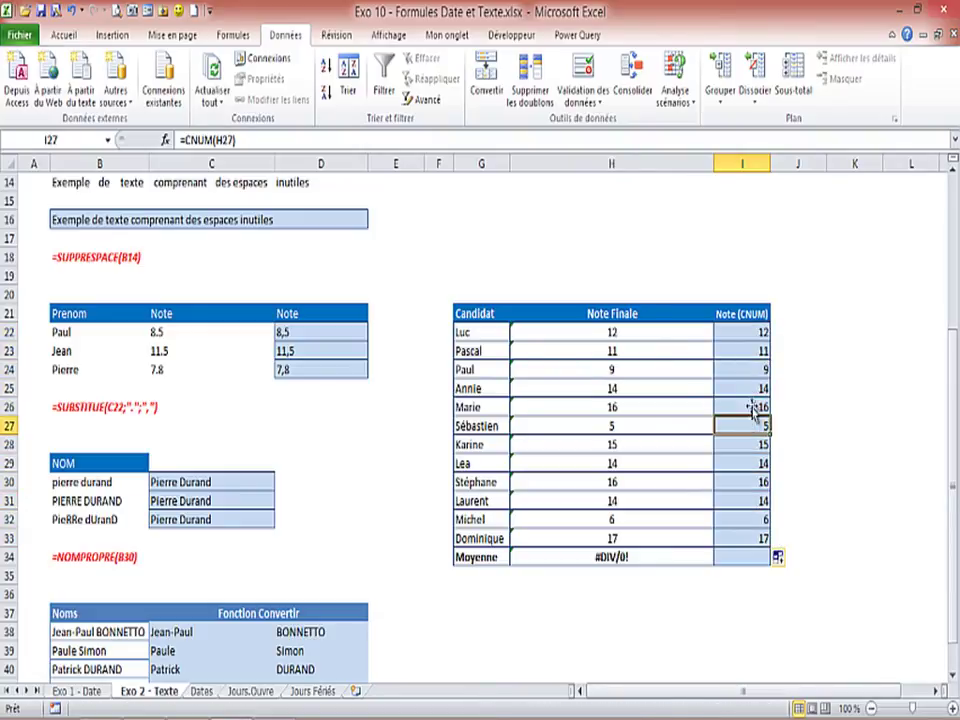
click(756, 332)
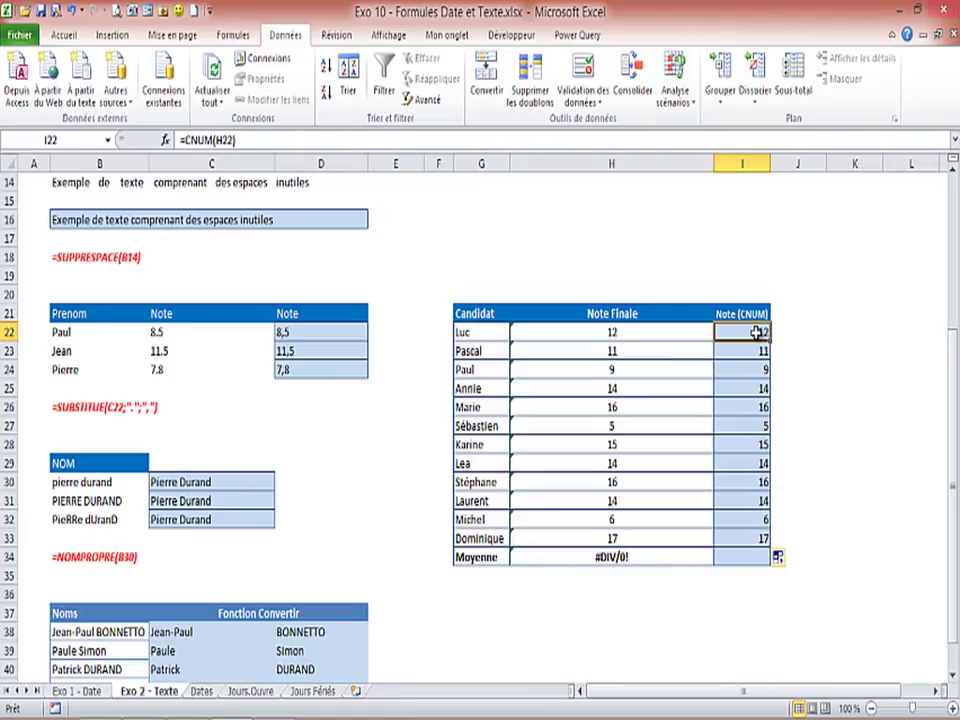
- Calculate the average of the converted grades in I34 with =MOYENNE(I22:I33)
click(741, 556)
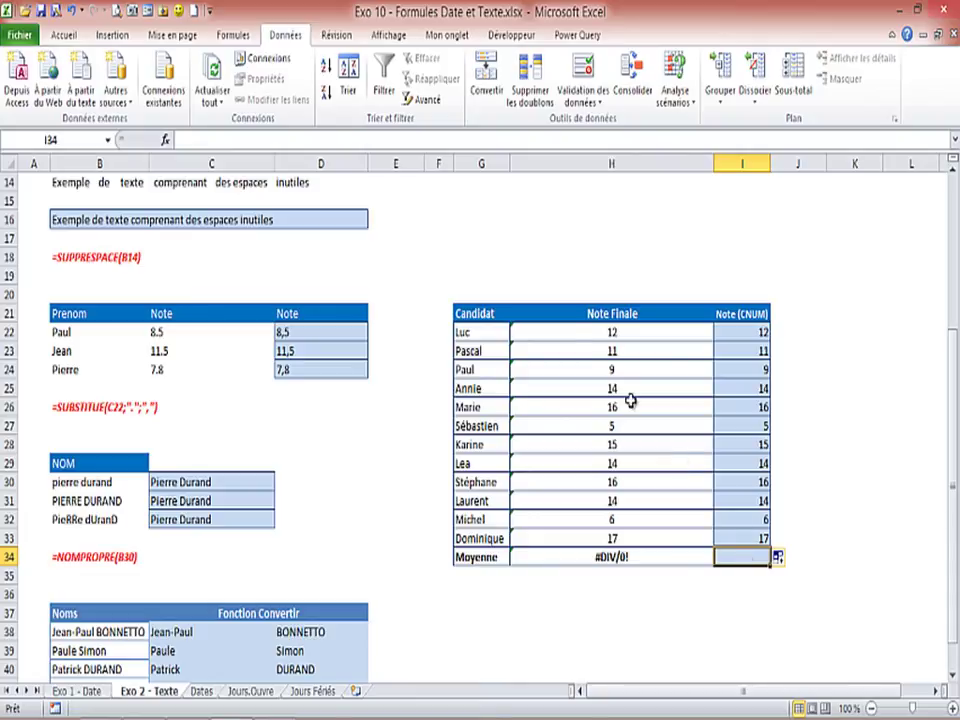
click(63, 35)
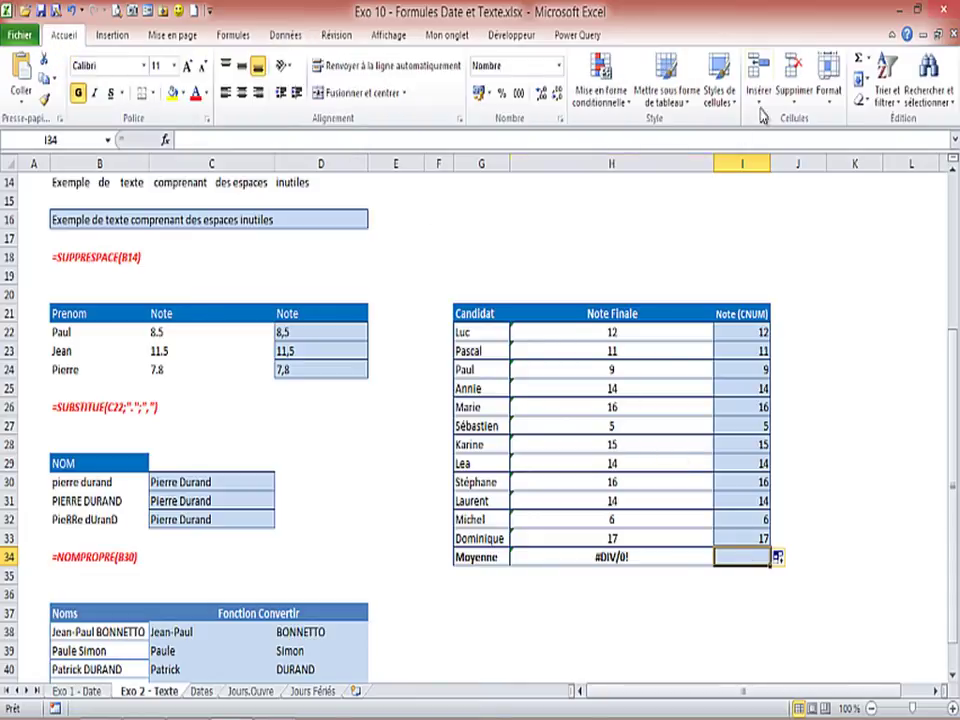
click(868, 60)
click(880, 101)
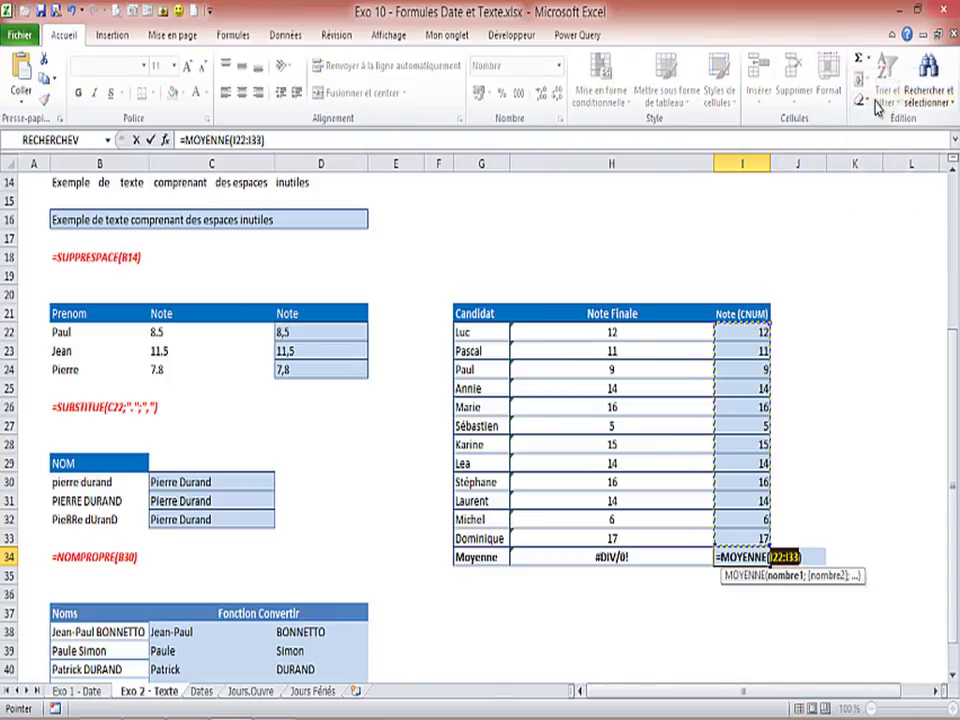
key(Return)
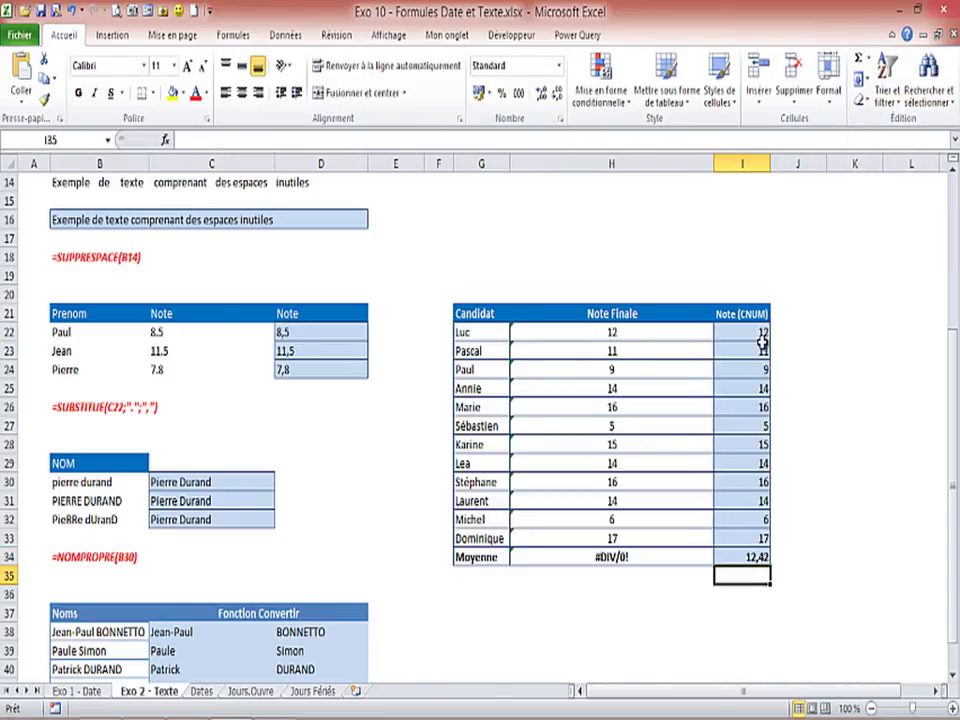
- Review the average in I34, the CNUM formulas above it and the completed text function exercises on the sheet
click(748, 555)
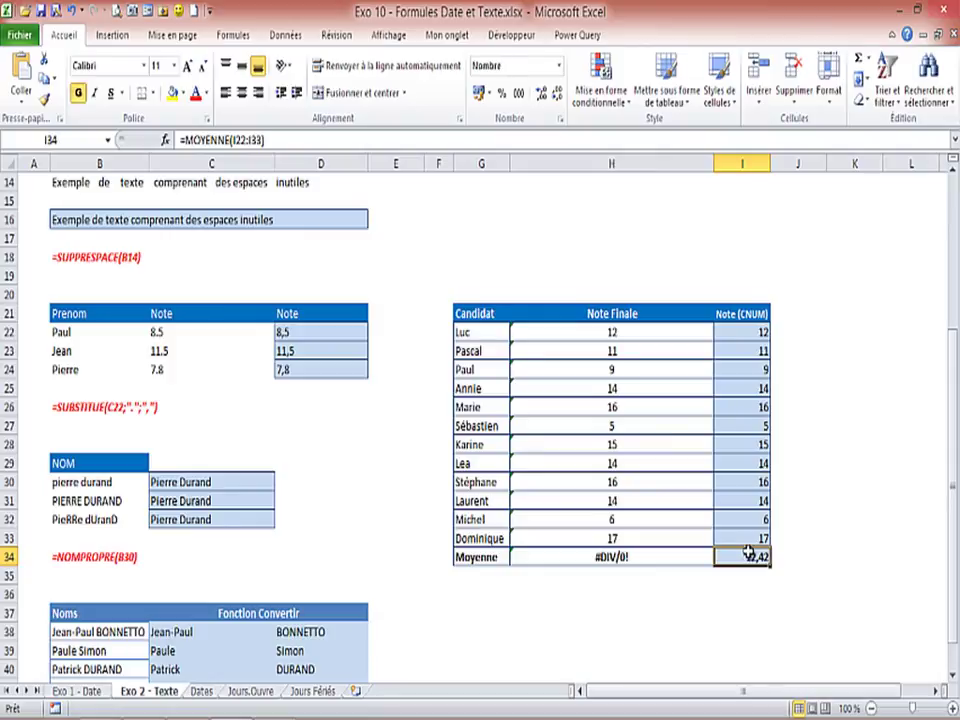
click(760, 408)
click(759, 376)
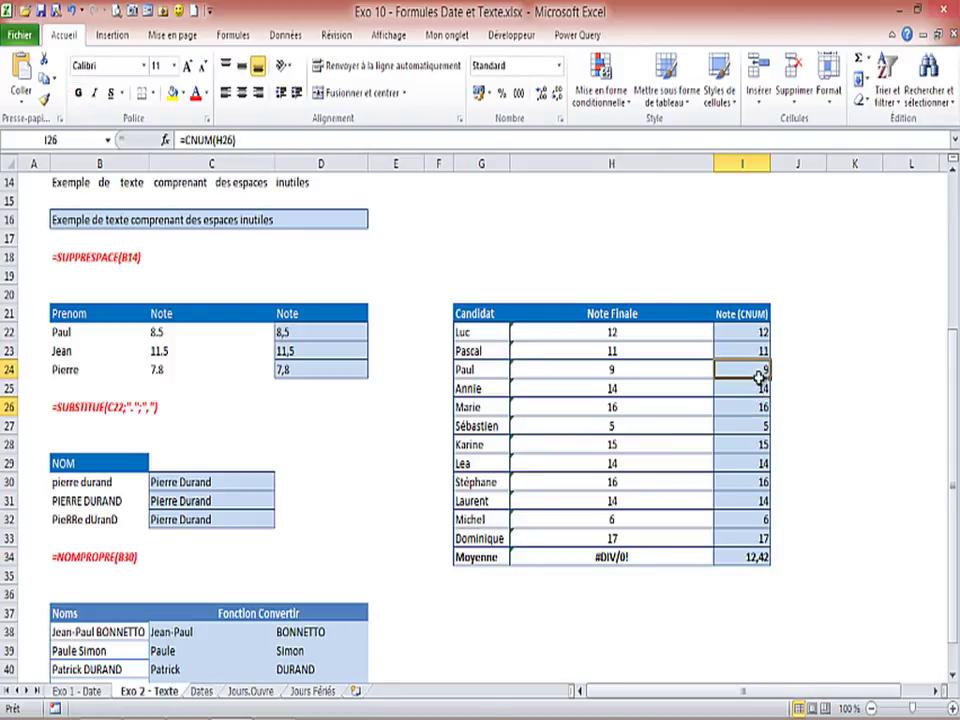
click(760, 464)
click(760, 482)
click(760, 518)
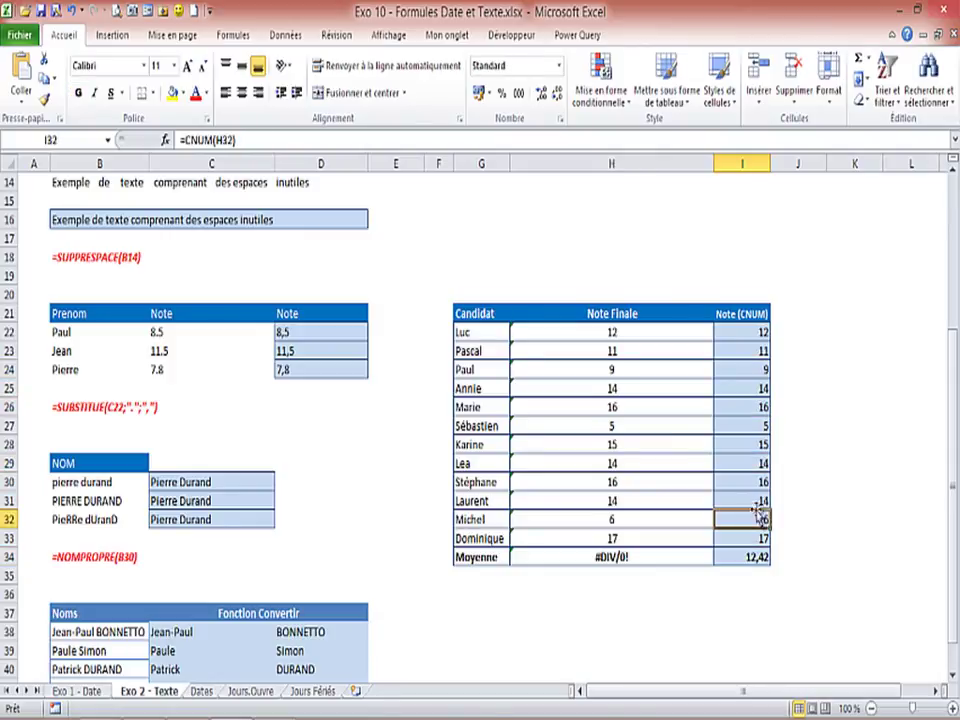
click(753, 315)
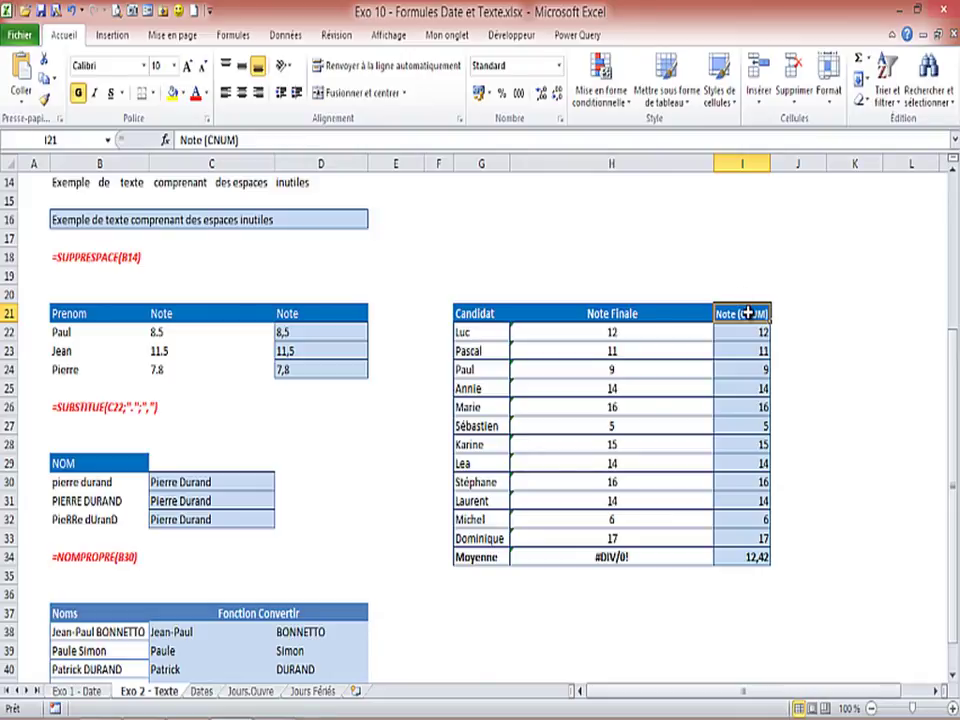
click(737, 370)
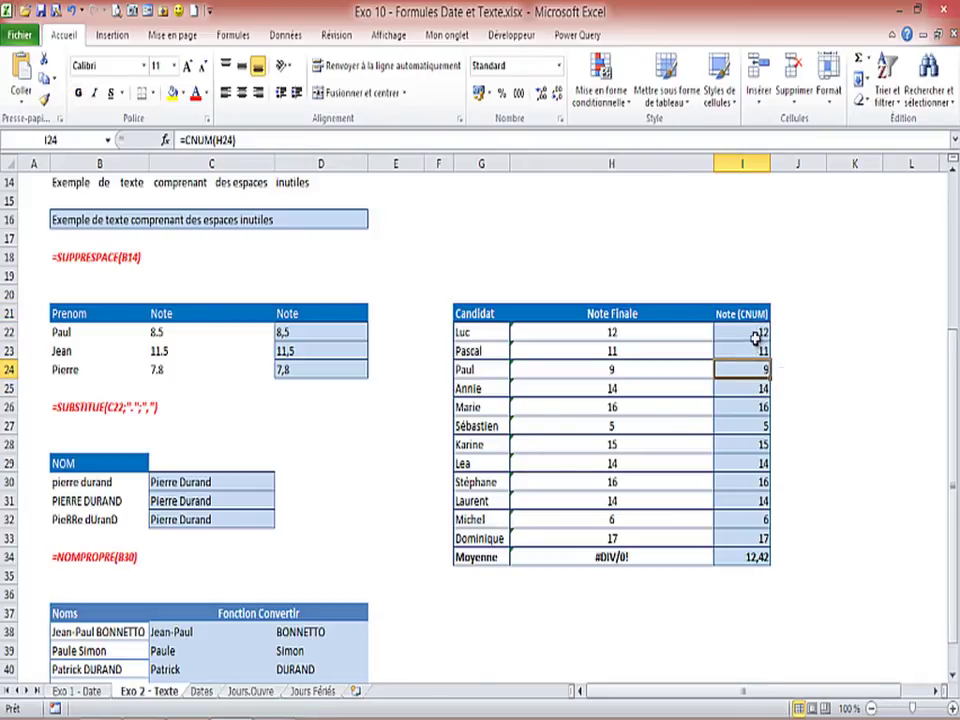
click(753, 556)
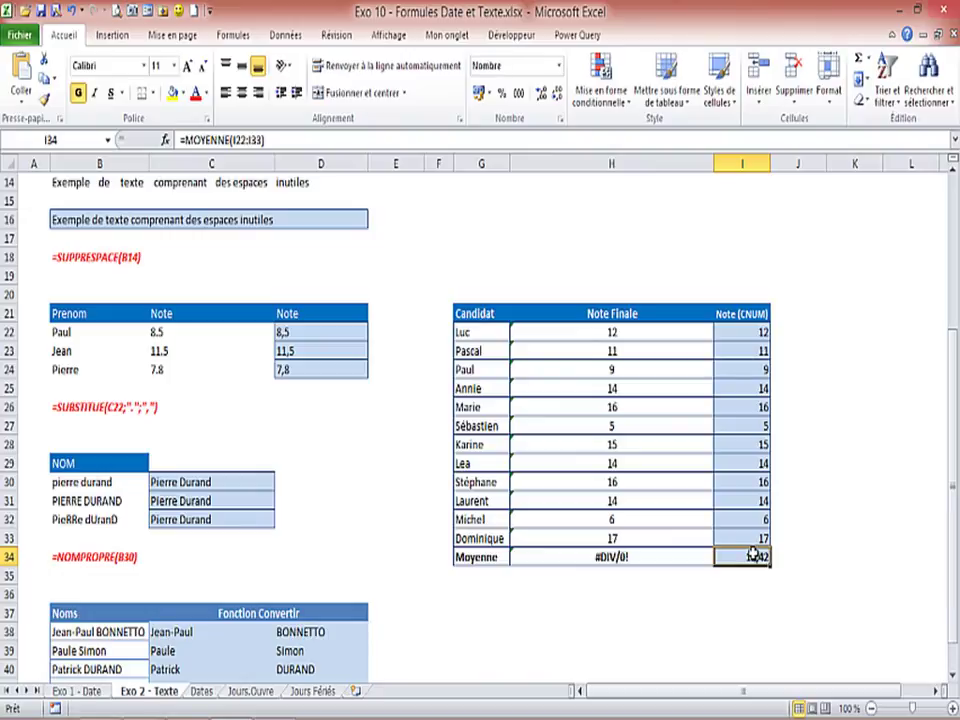
drag(955, 410, 955, 396)
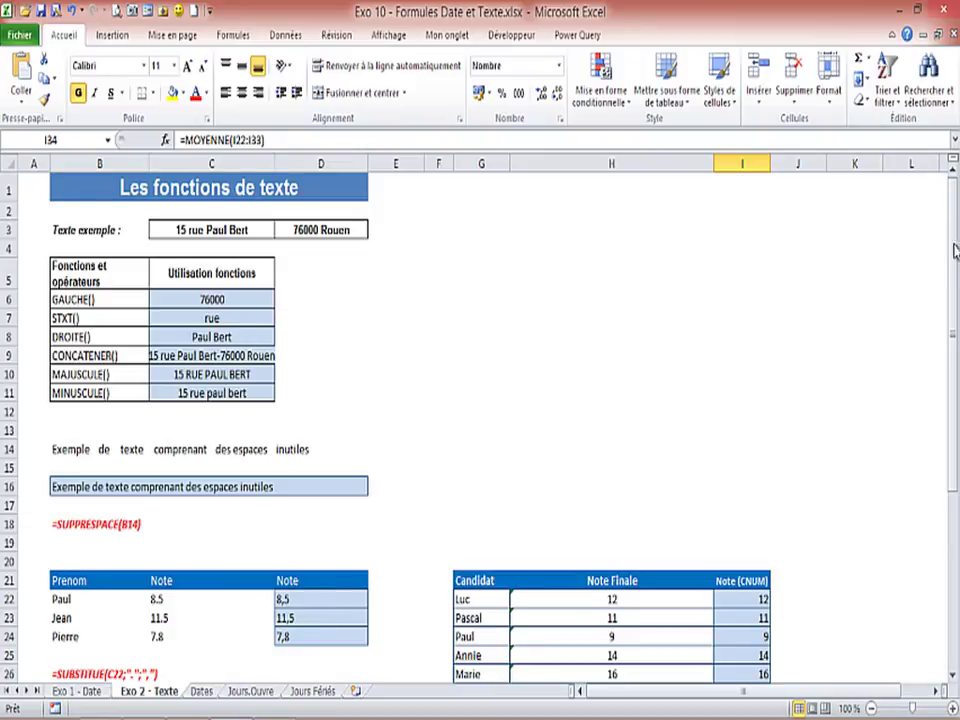
drag(955, 243, 955, 336)
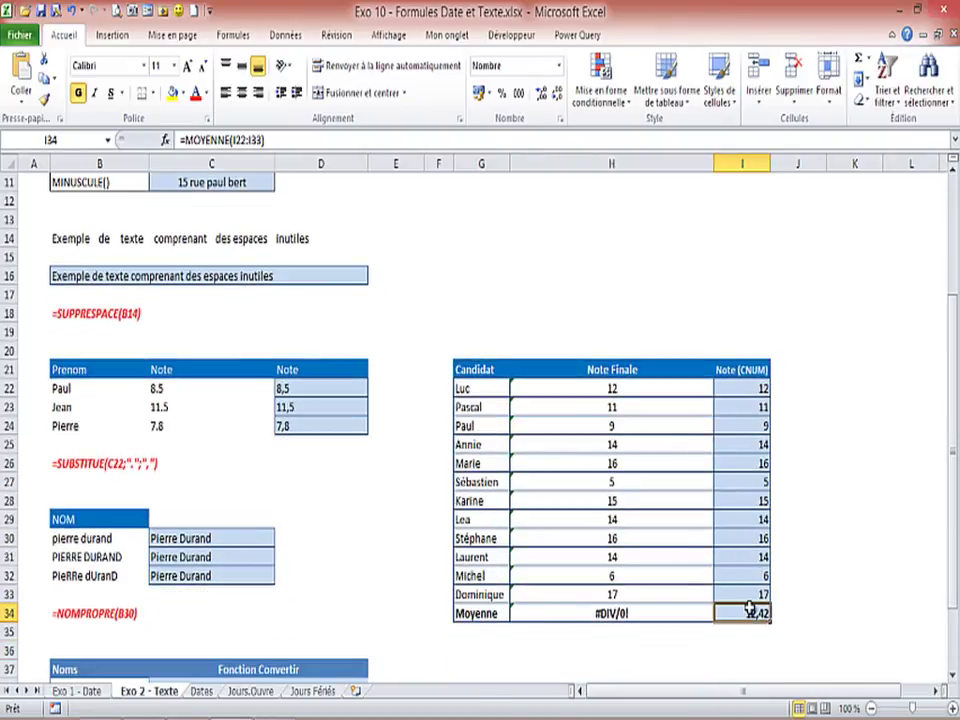